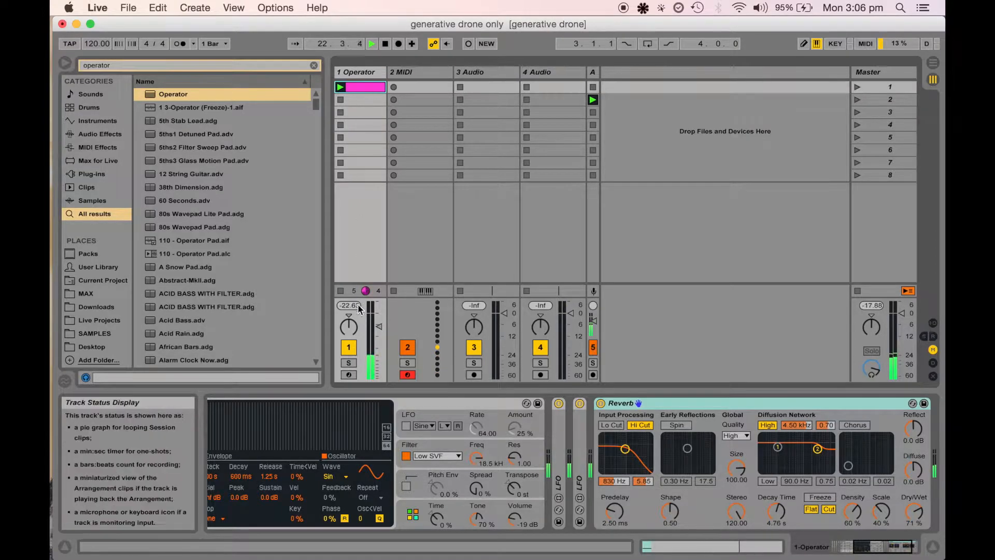
Lower the Operator track's volume to about -20.6 dB and open its clip in the note editor
left_click_drag(378, 326, 378, 347)
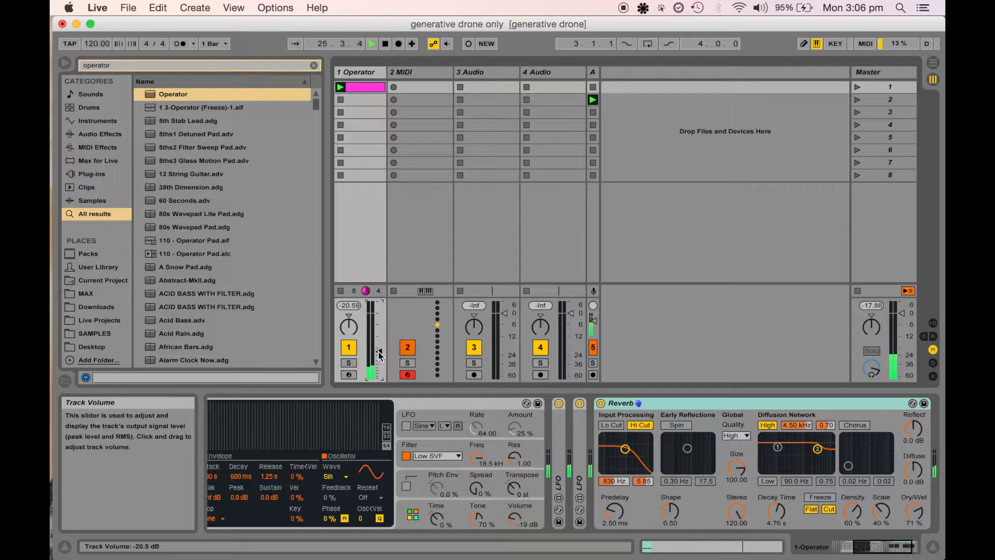
double_click(359, 88)
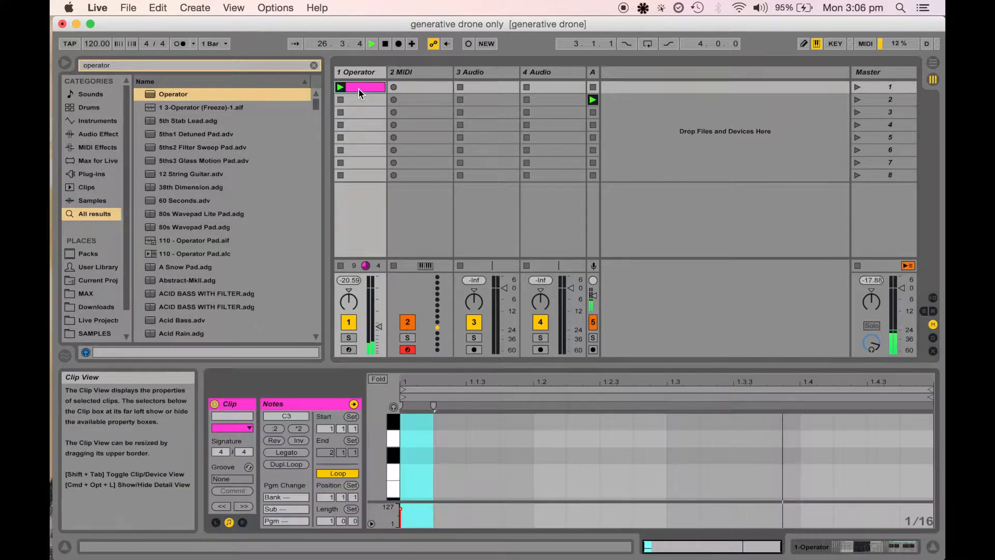
scroll(409, 475, "down", 1)
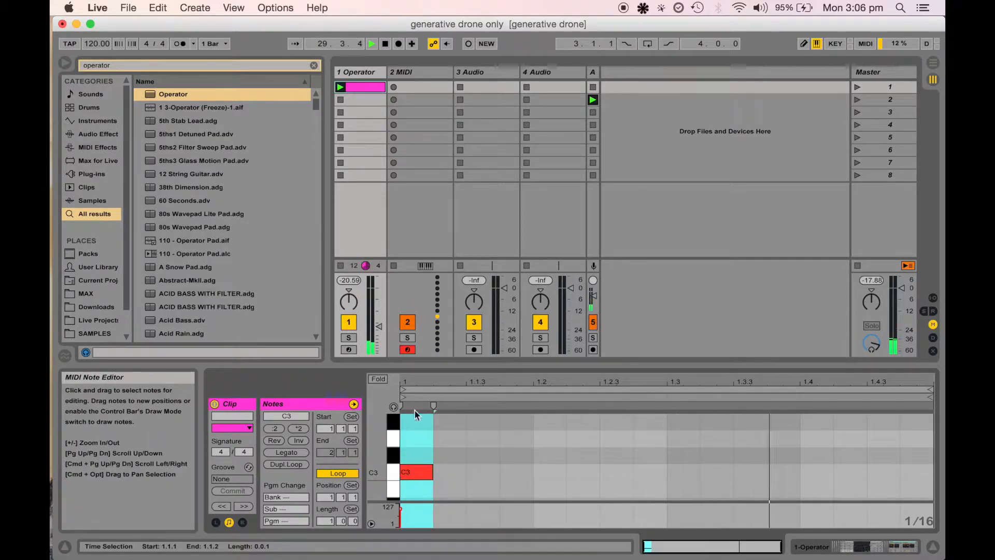
left_click(413, 73)
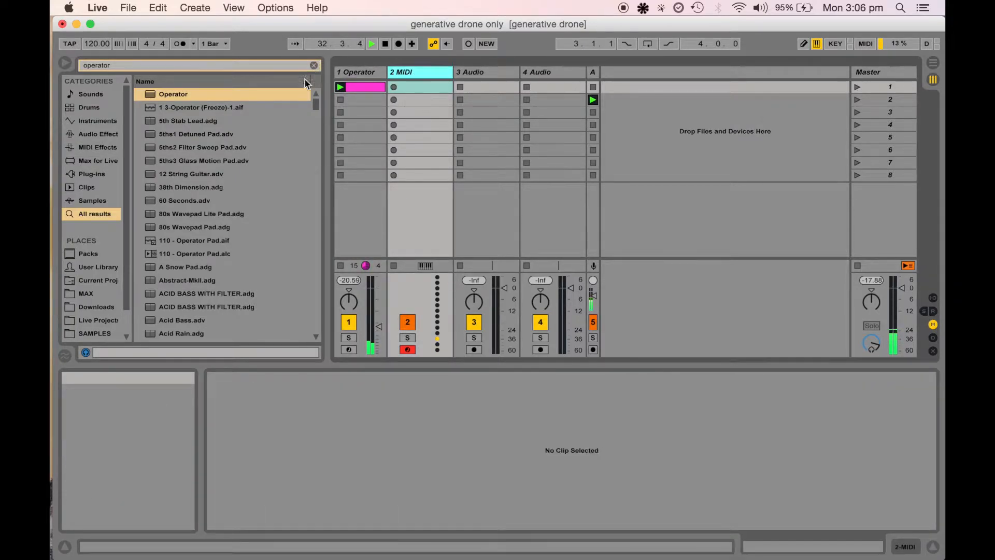
key("alt+super+f")
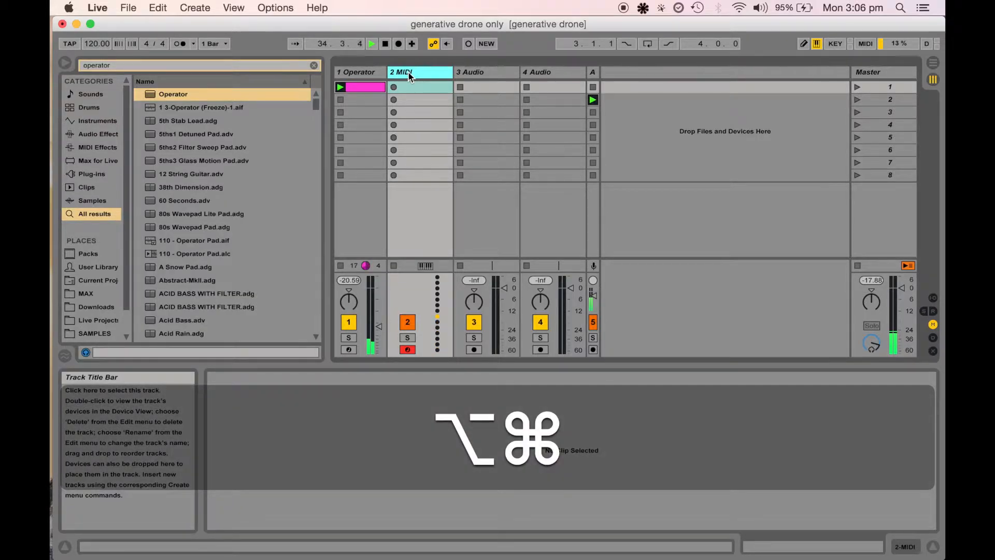
key("alt+super+f")
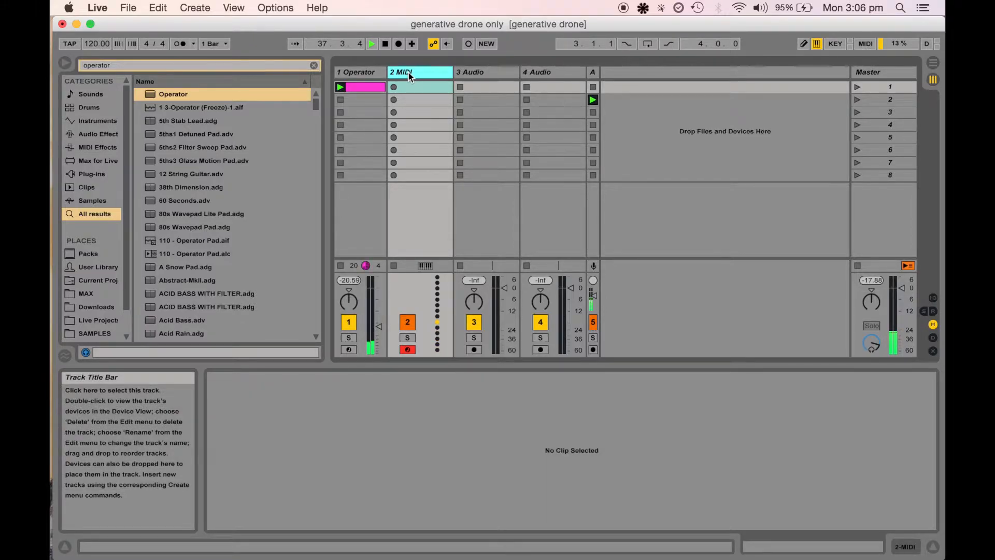
key("alt+super+b")
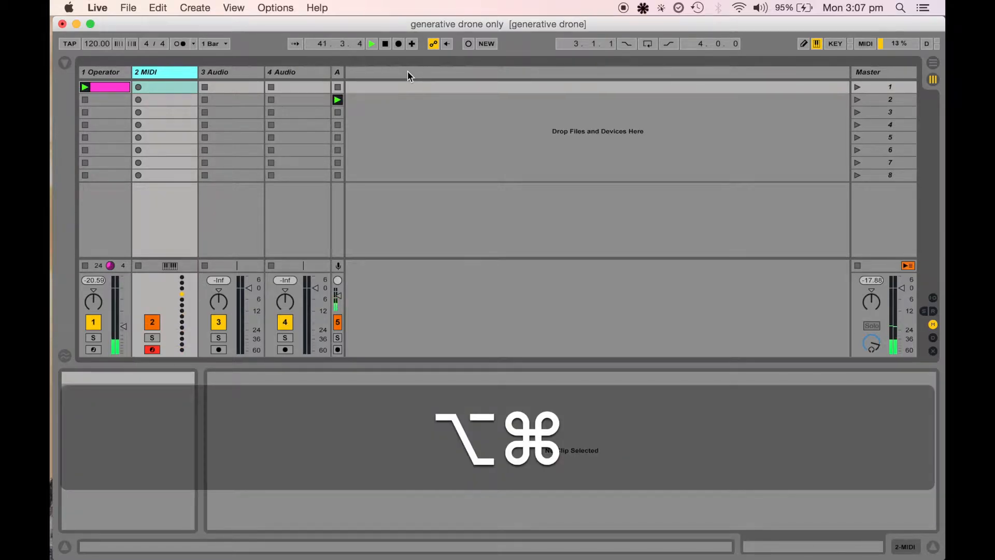
key("alt+super+b")
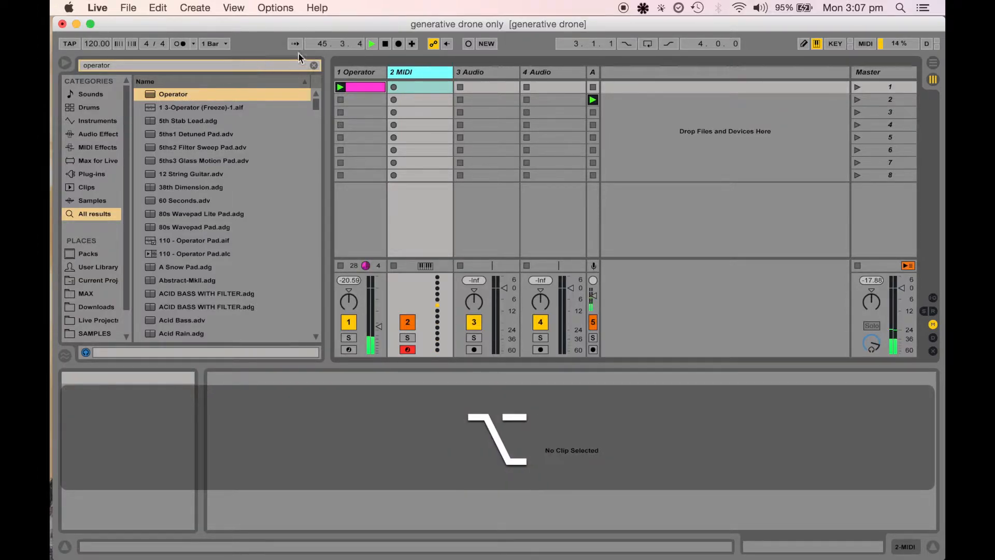
Search the browser for oper and load the Operator instrument onto the 2 MIDI track
left_click(314, 65)
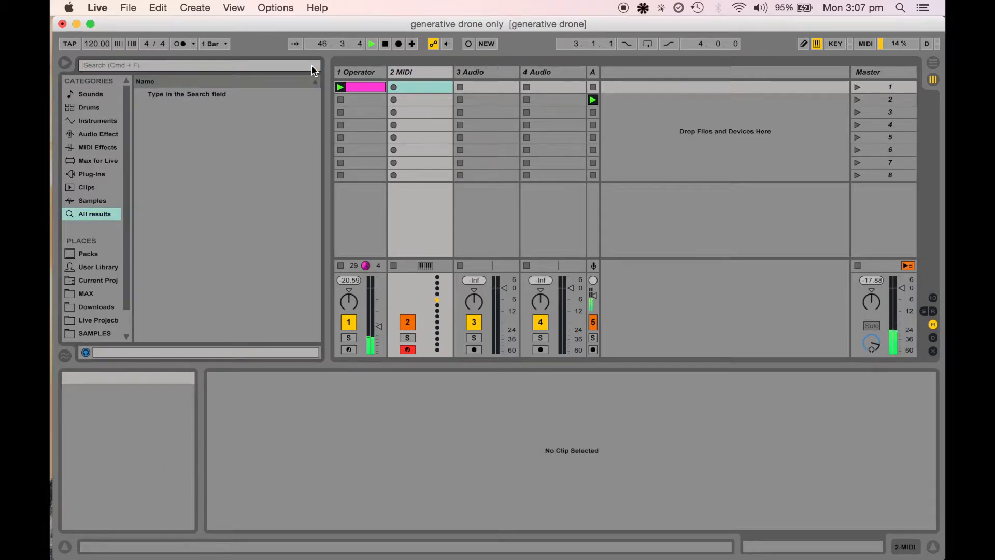
key("o")
key("p")
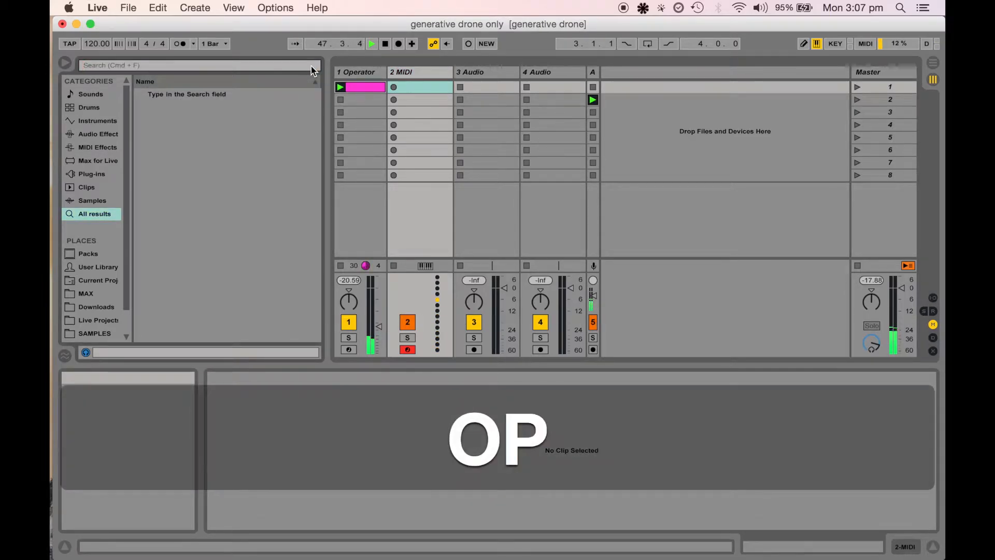
key("super+f")
type("op")
left_click(254, 64)
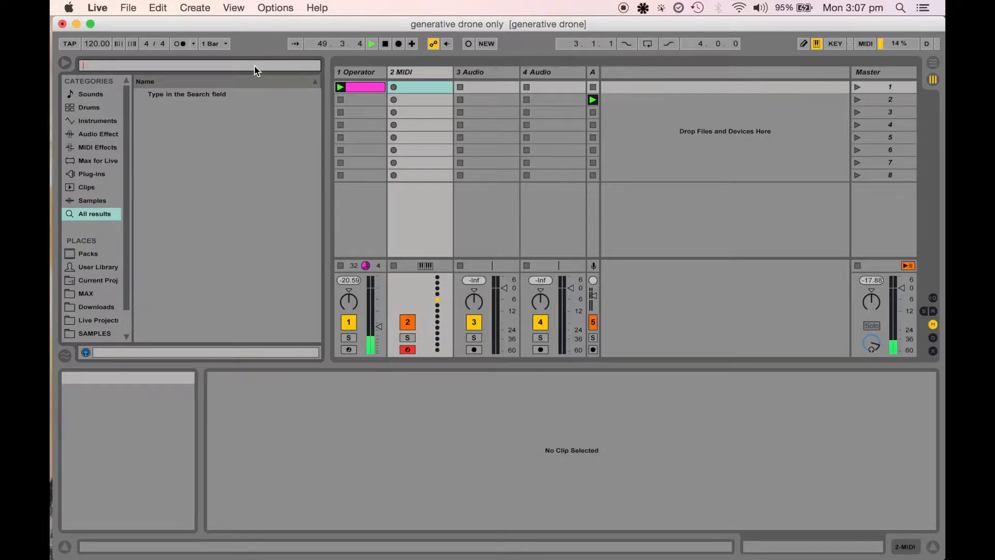
type("oper")
left_click_drag(191, 92, 435, 101)
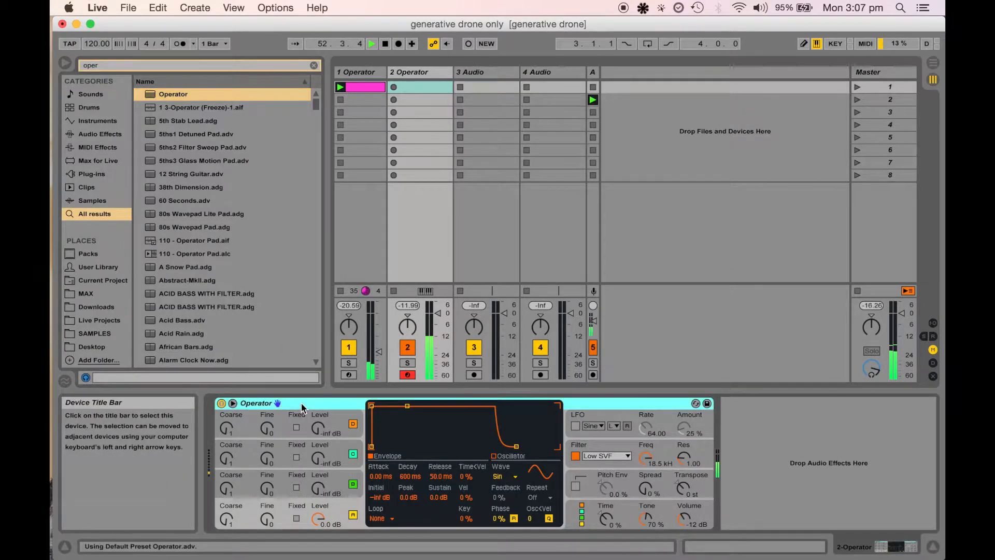
Show the mixer's In/Out section and set track 2's MIDI From input to 1-Operator
key("alt+super+i")
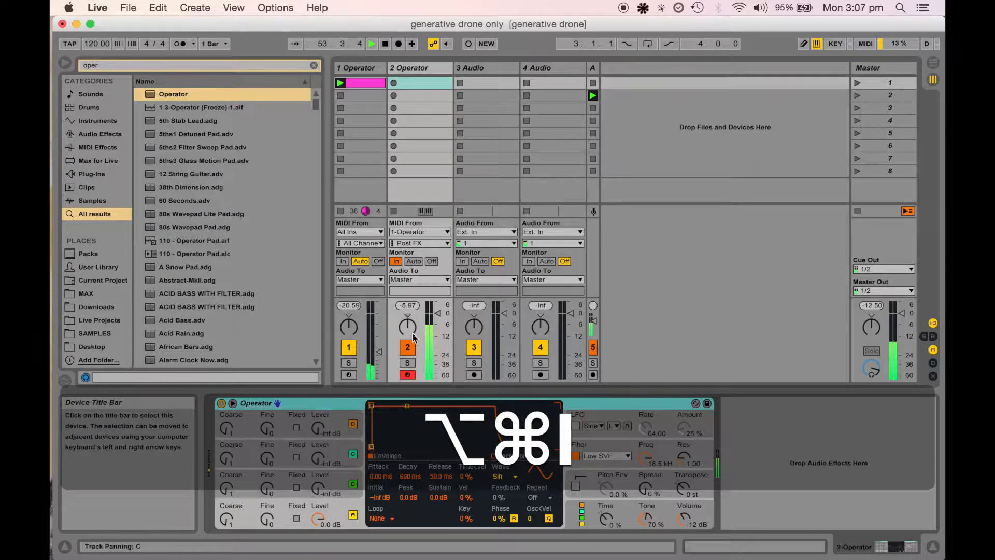
left_click(408, 347)
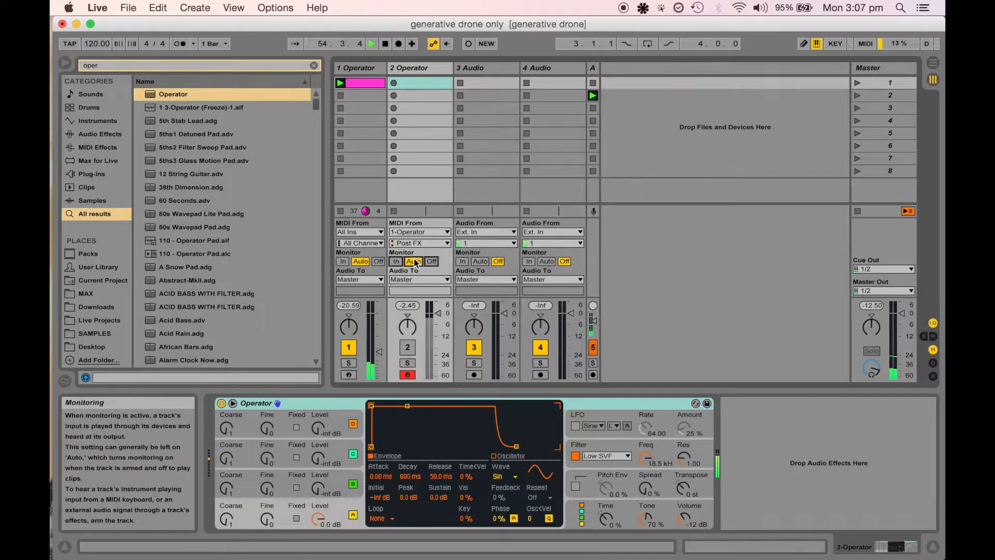
left_click(428, 232)
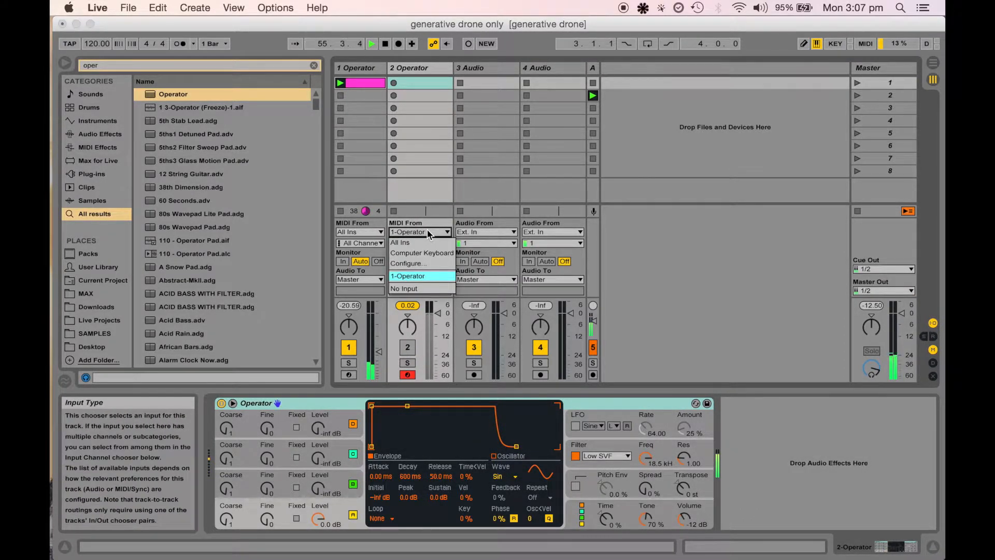
left_click(422, 276)
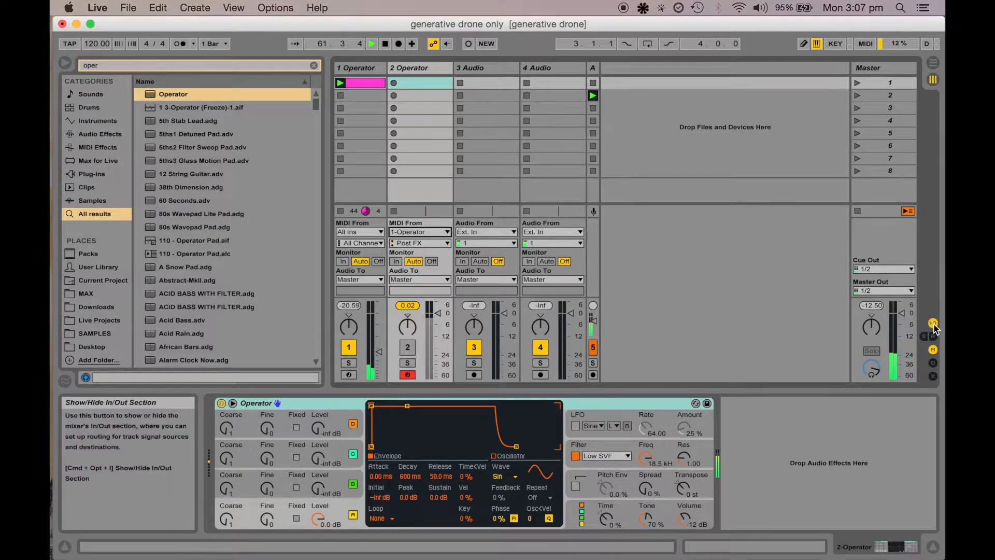
left_click(933, 323)
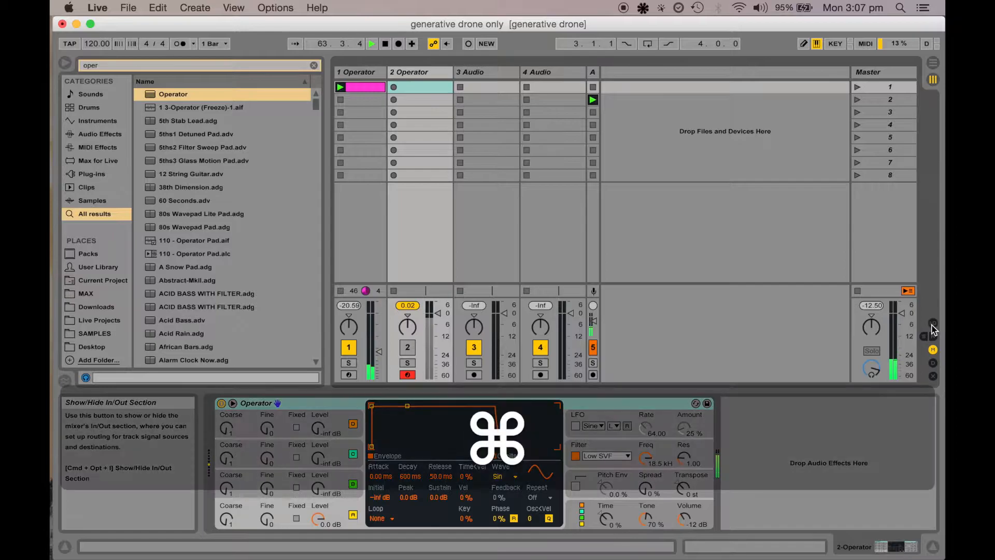
key("super+alt+i")
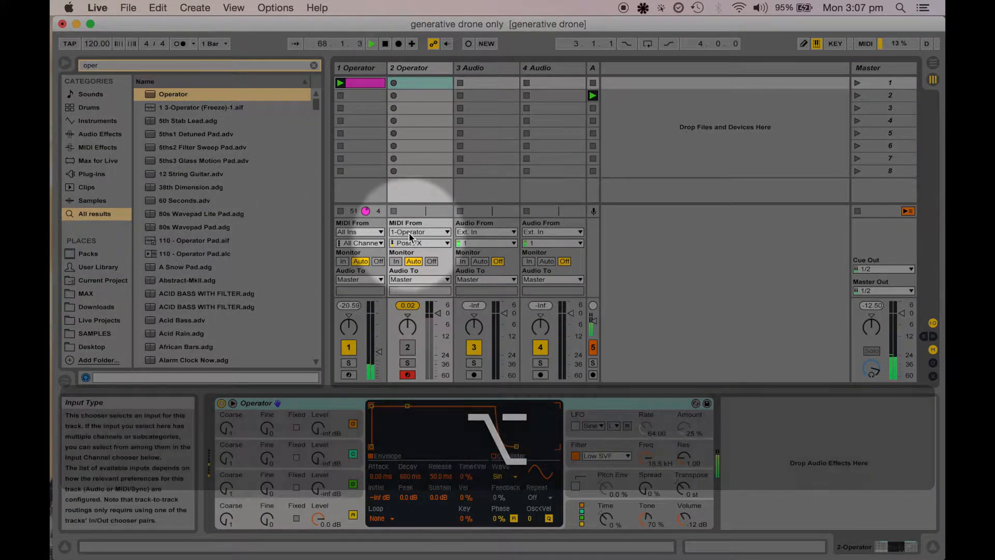
Set track 2's MIDI input to 1-Operator with the Post FX tap
left_click(410, 232)
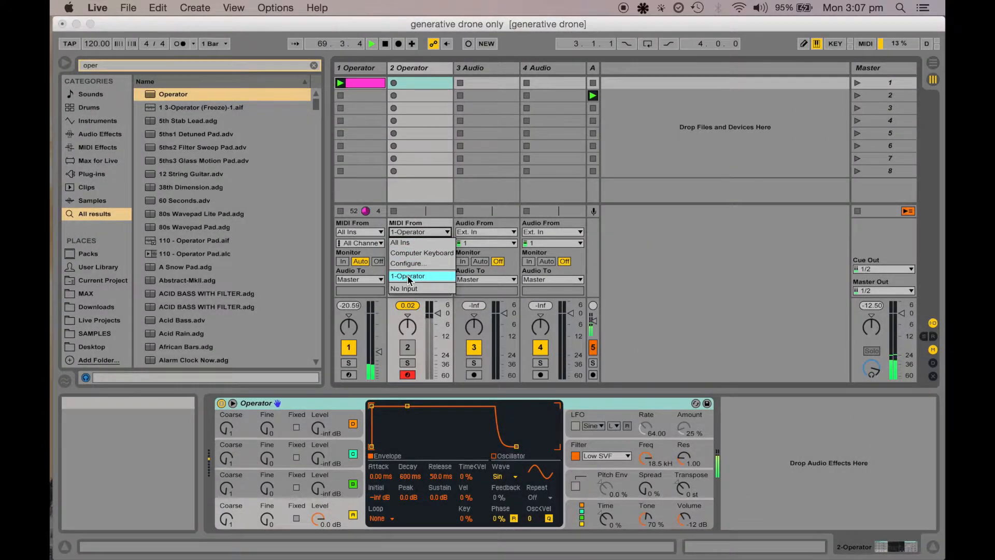
left_click(409, 275)
left_click(419, 243)
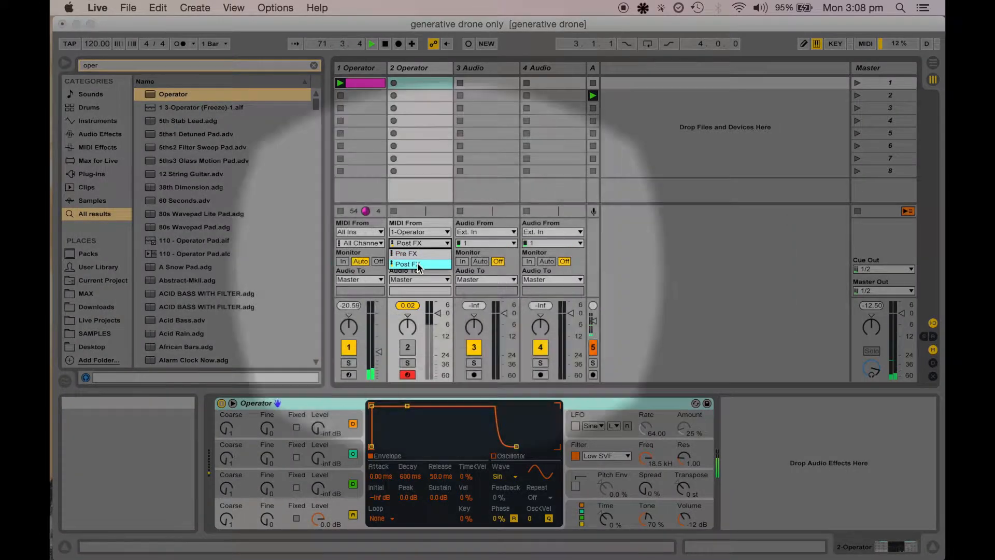
left_click(417, 264)
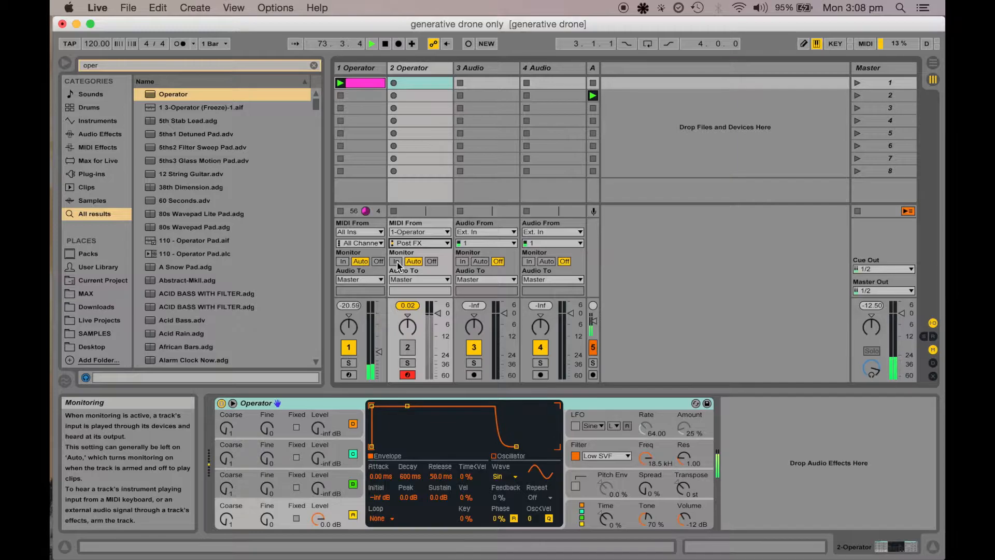
Set track 2's monitoring to In and switch the active track from track 1 to track 2
left_click(396, 261)
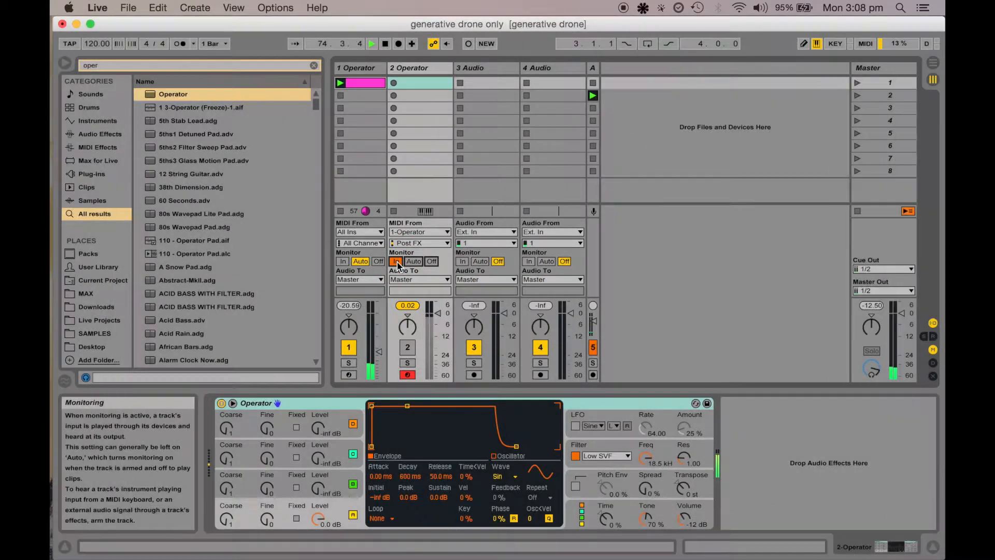
left_click(408, 347)
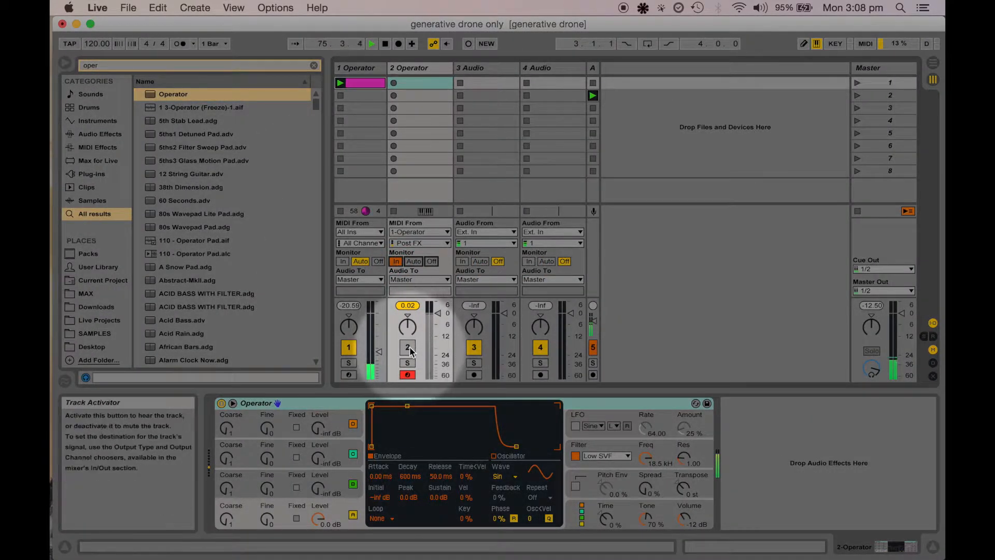
left_click_drag(438, 313, 438, 353)
left_click(348, 348)
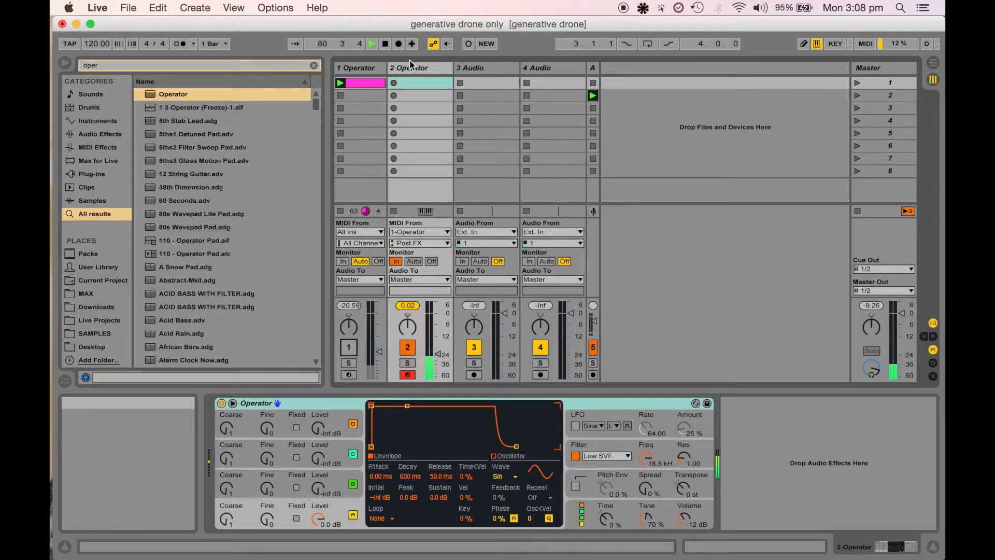
left_click(410, 193)
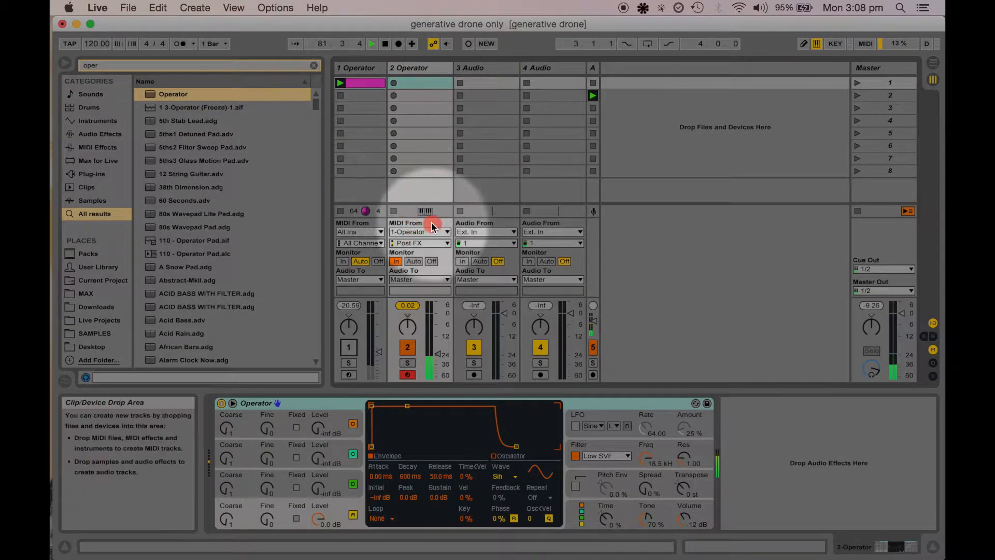
left_click(414, 262)
left_click(431, 262)
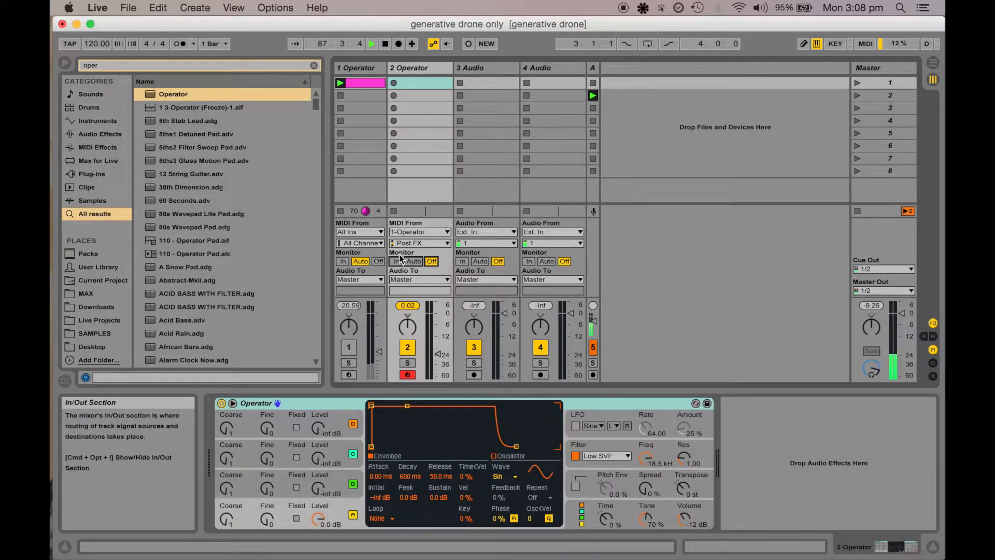
left_click(396, 261)
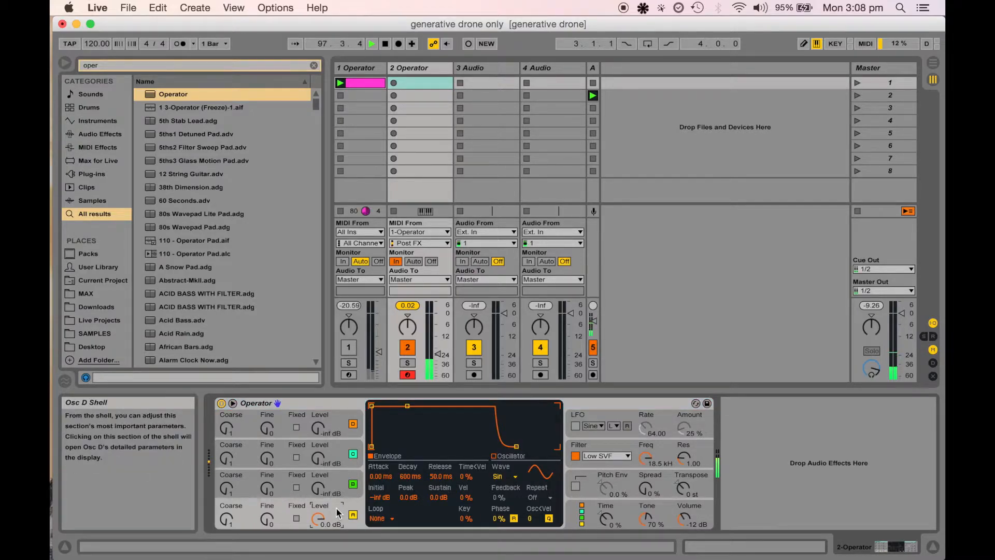
Switch off Operator oscillators B, C and D on track 2, leaving only oscillator A active
left_click(353, 482)
left_click(352, 455)
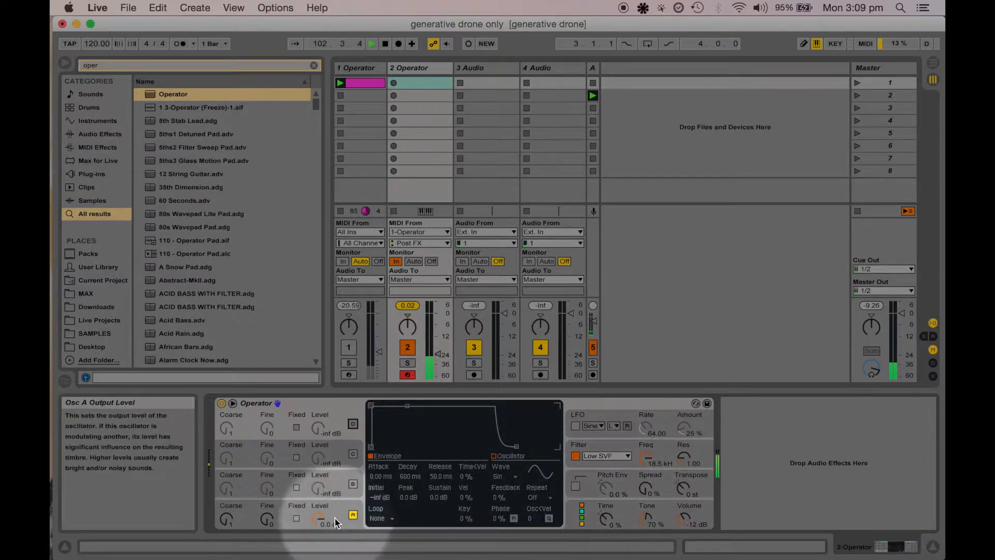
left_click(318, 517)
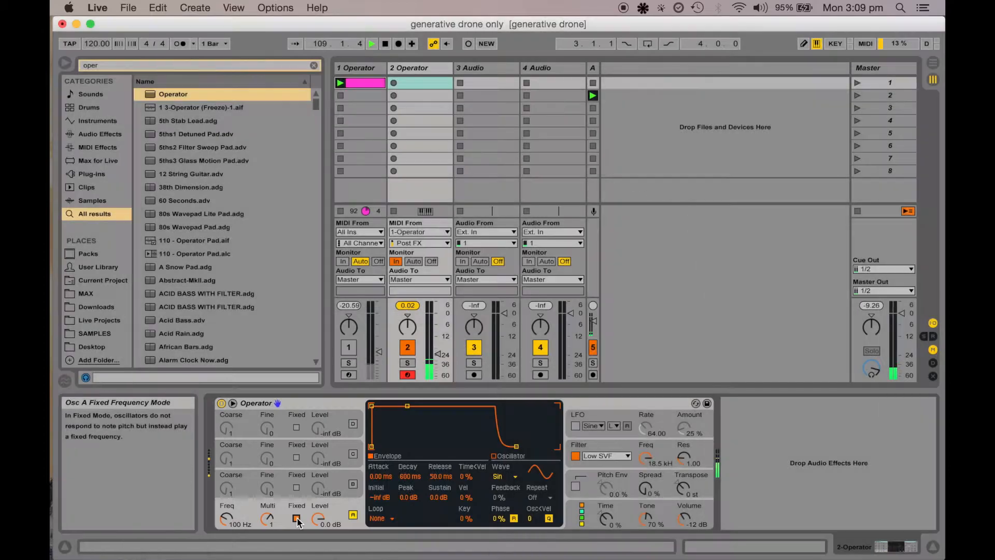
Enable Fixed frequency mode on oscillator A and set its frequency to 214 Hz
left_click(297, 519)
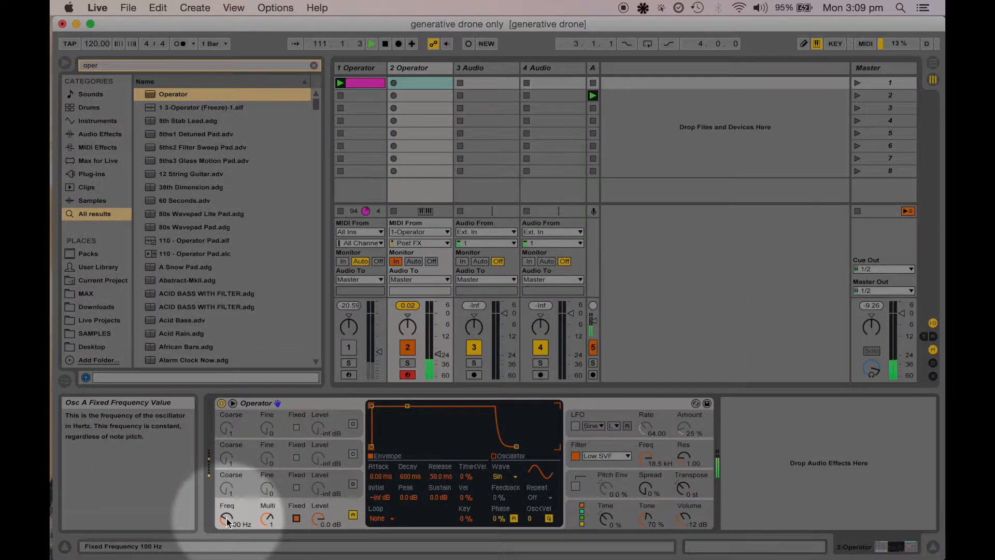
left_click_drag(227, 517, 227, 517)
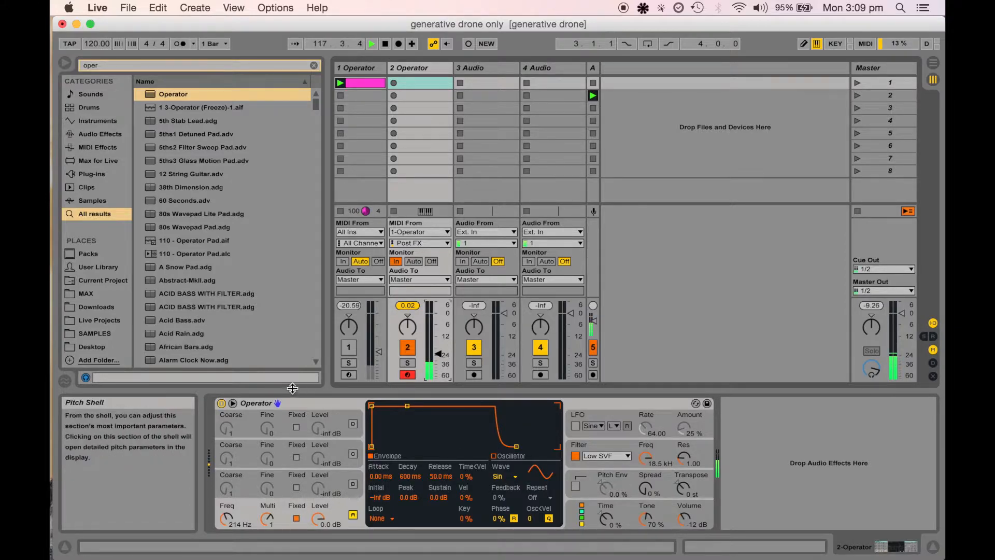
Search the browser for arp
left_click(316, 405)
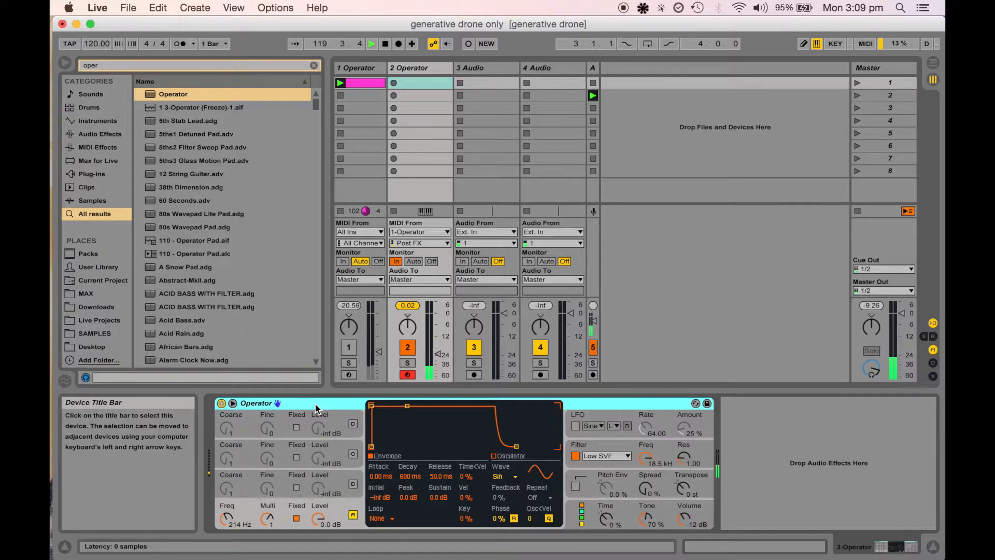
left_click(65, 62)
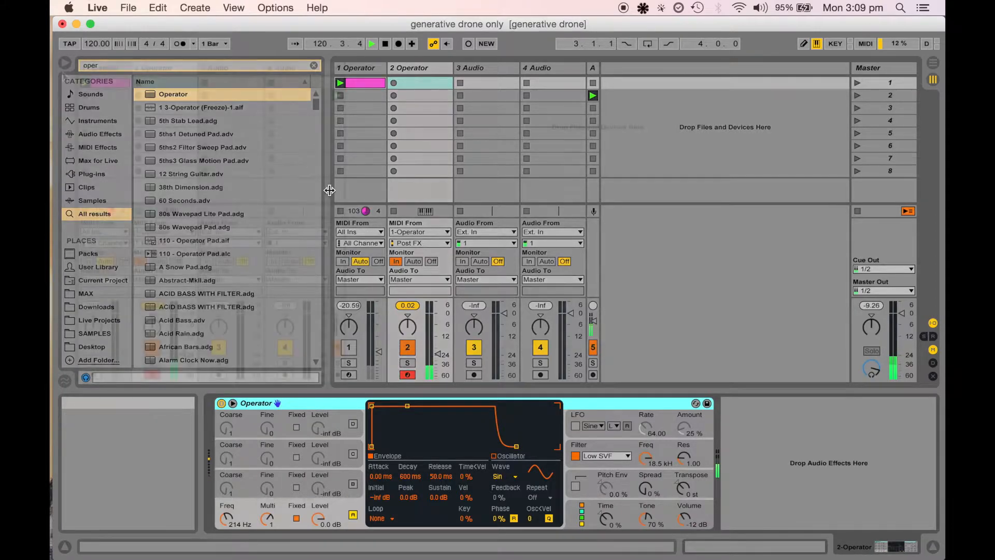
key("cmd+f")
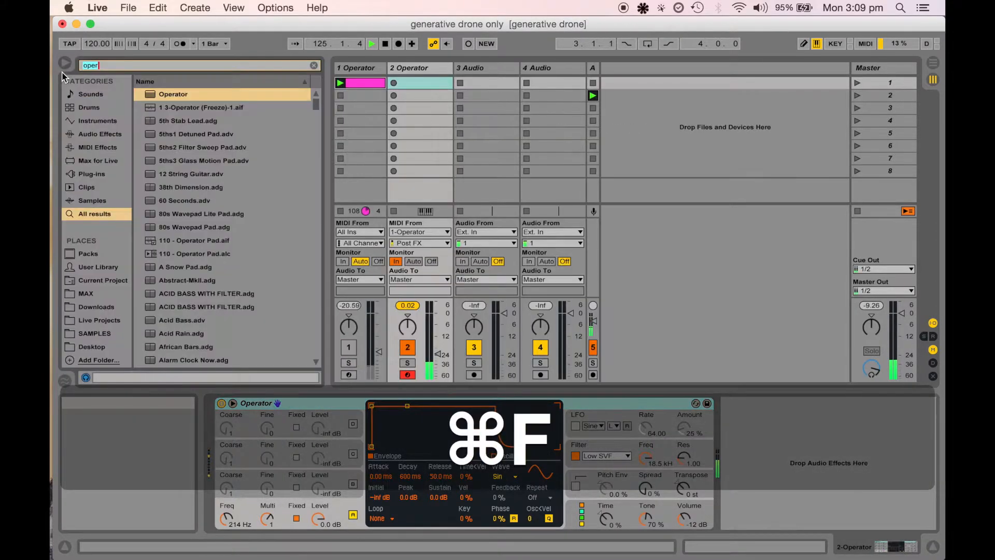
type("arp")
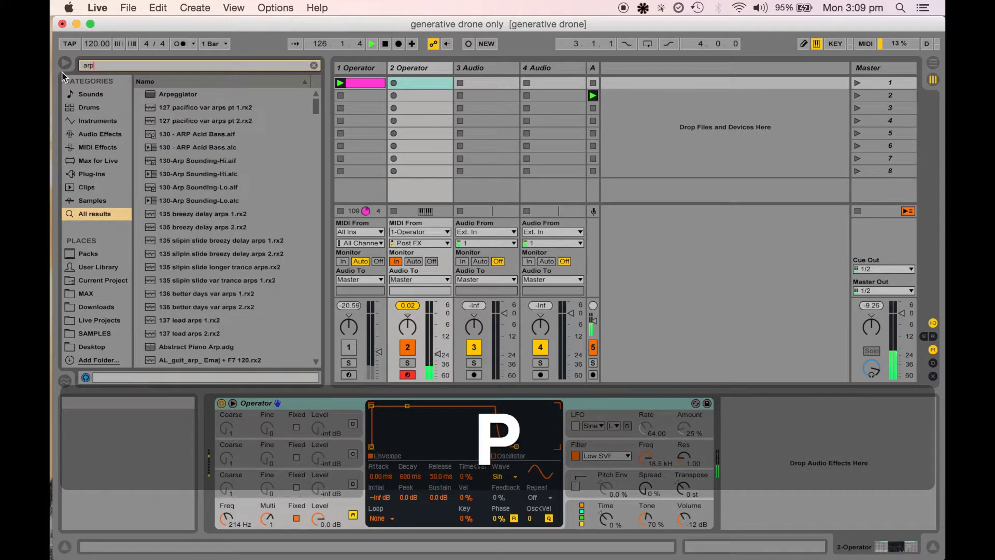
Load the Arpeggiator from the search results onto track 2, ahead of its Operator
key("Return")
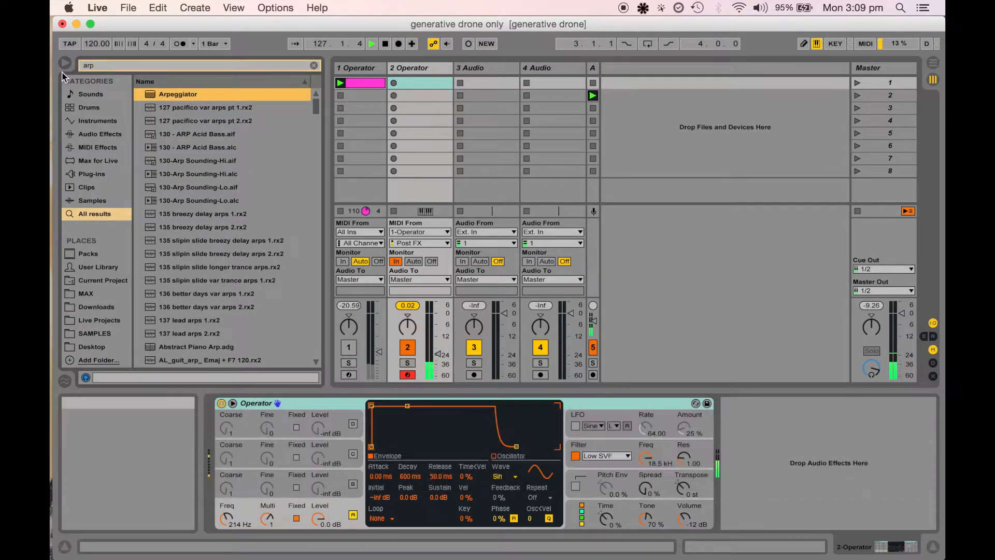
key("Return")
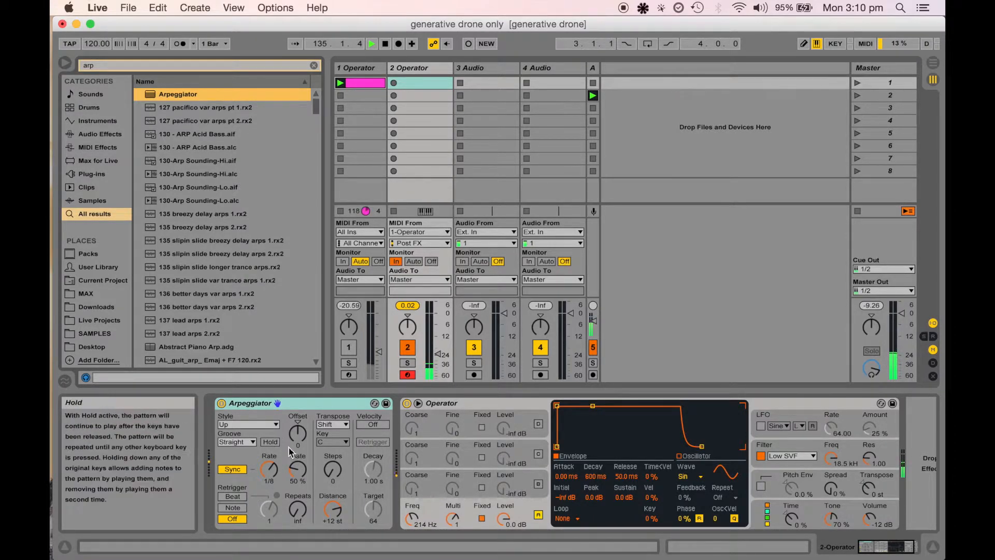
Set the Arpeggiator's rate to 1/4
left_click(273, 469)
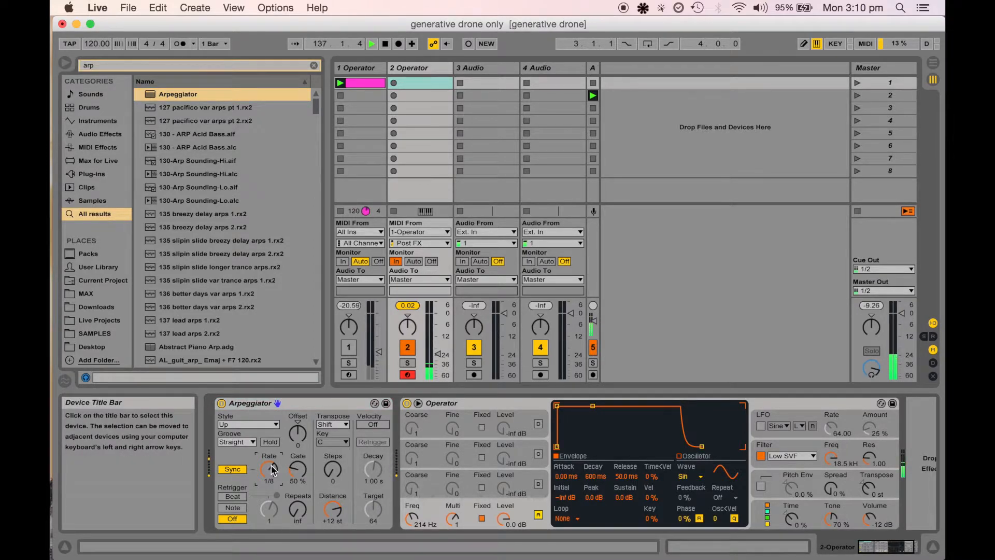
key("Down")
key("Up")
key("Up")
key("Up")
Select return track A and set its Gate hold time to 197 ms
left_click(438, 354)
left_click_drag(438, 354, 439, 322)
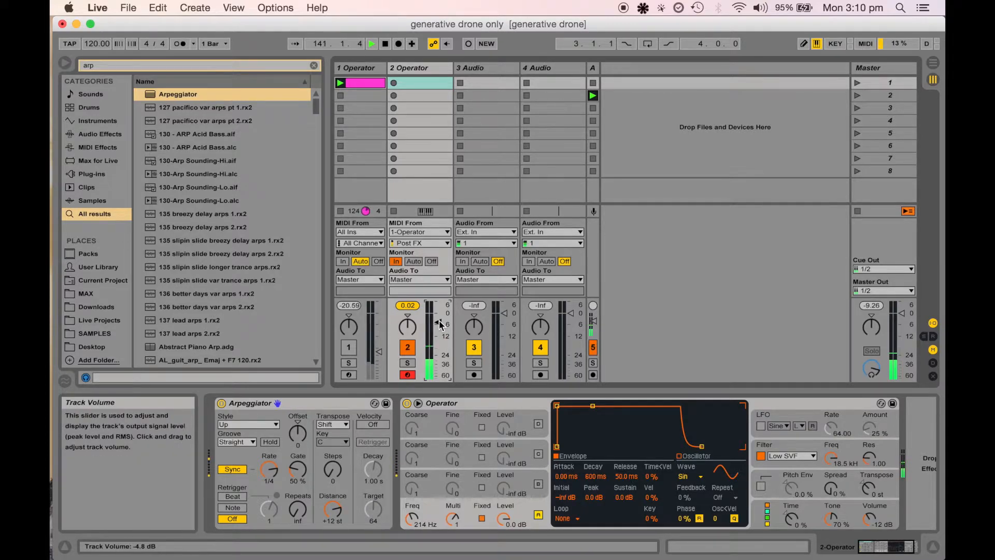
left_click(593, 77)
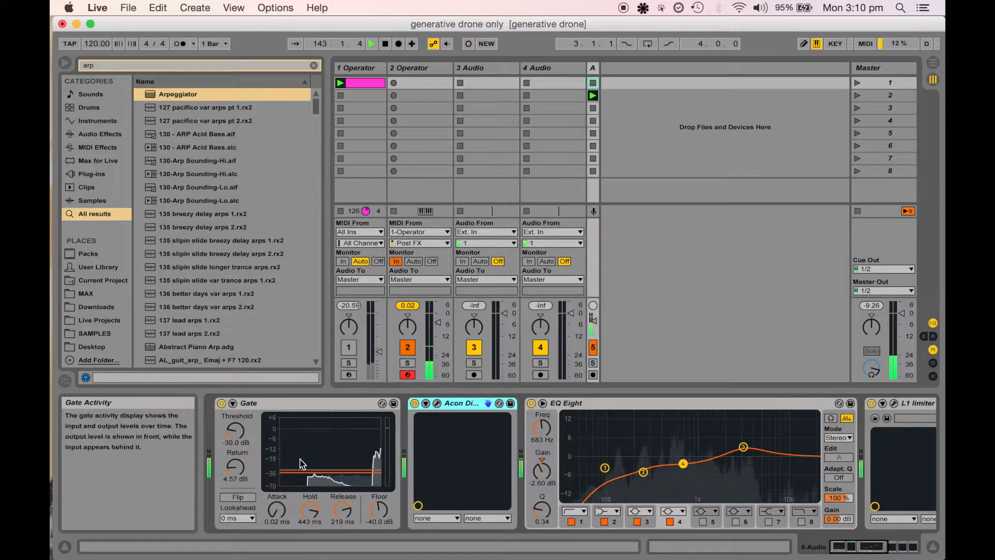
left_click_drag(322, 508, 315, 509)
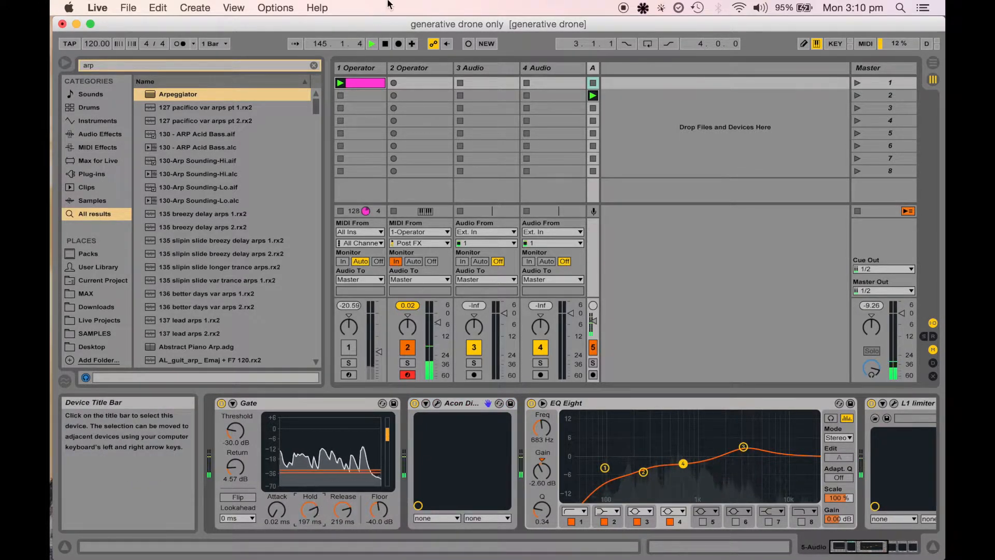
On track 2's Operator, enable the pitch envelope and set peak +36 st, sustain and end -48 st, decay 579 ms
left_click(414, 68)
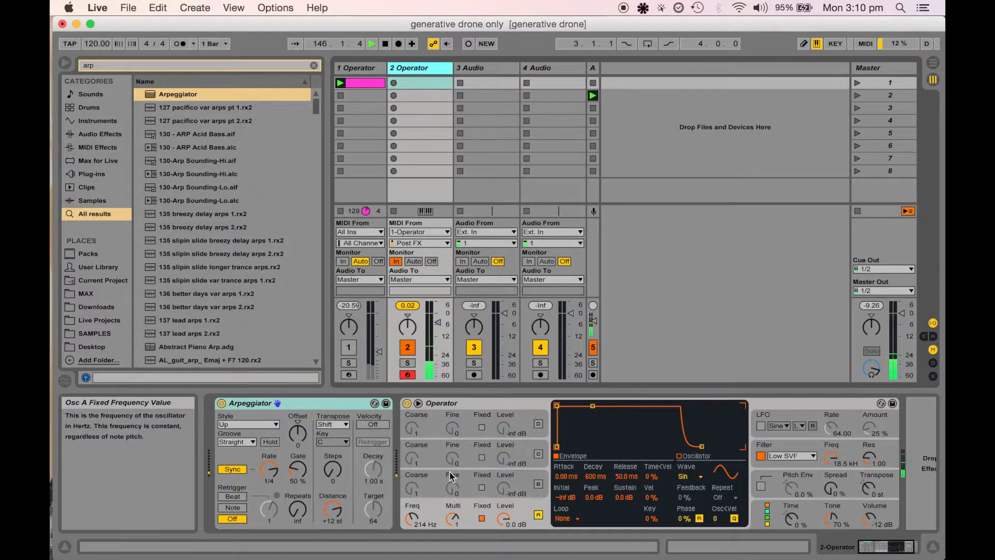
scroll(462, 469, "right", 3)
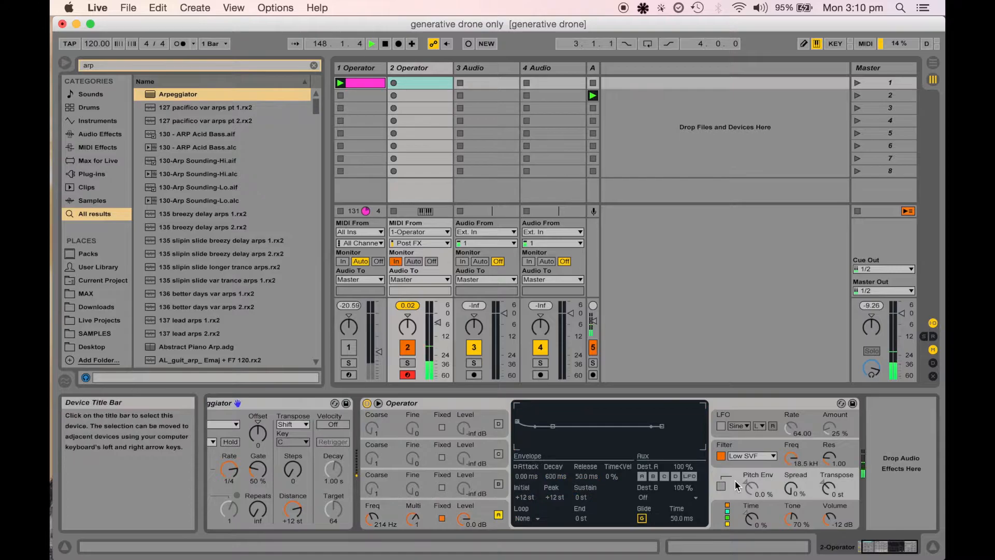
left_click(721, 486)
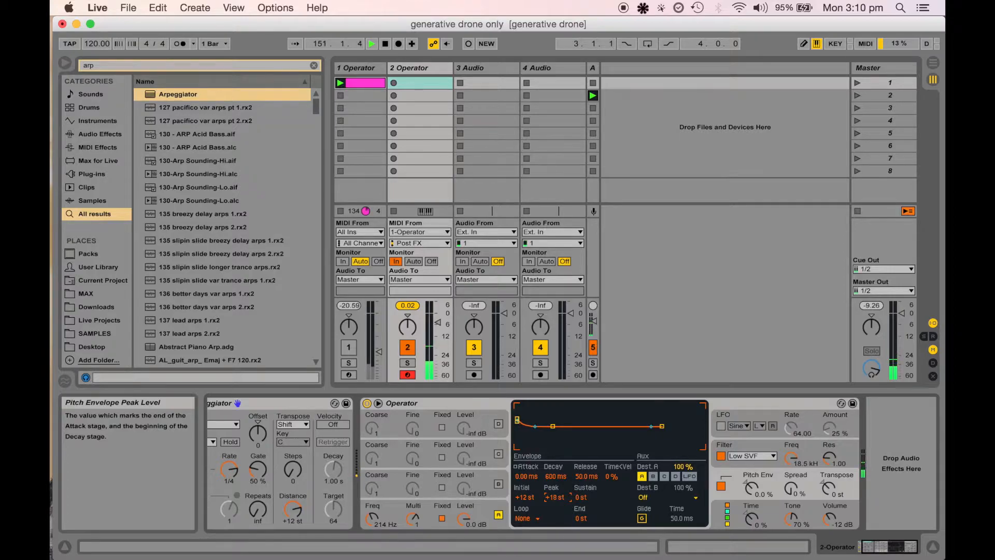
left_click_drag(558, 497, 557, 490)
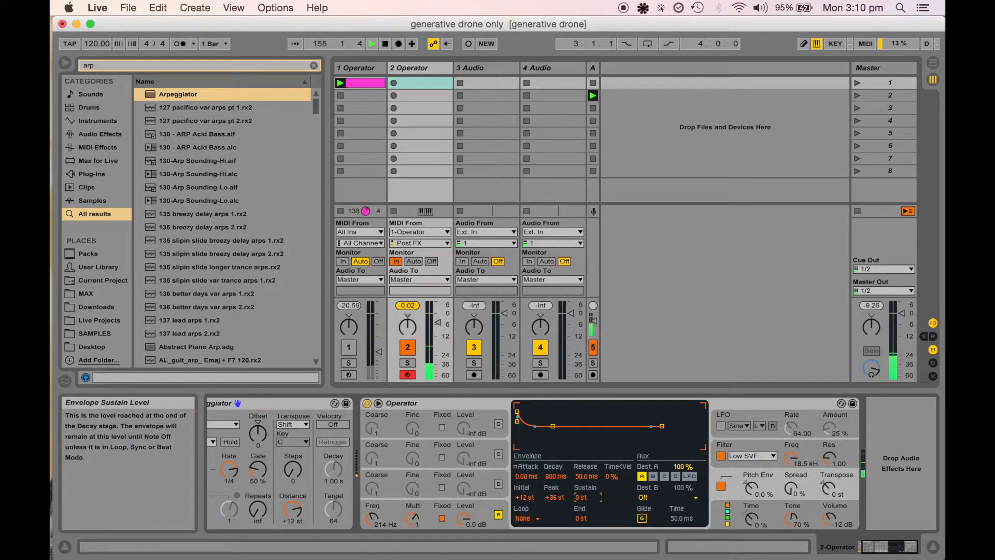
left_click_drag(579, 497, 579, 526)
left_click_drag(662, 426, 664, 446)
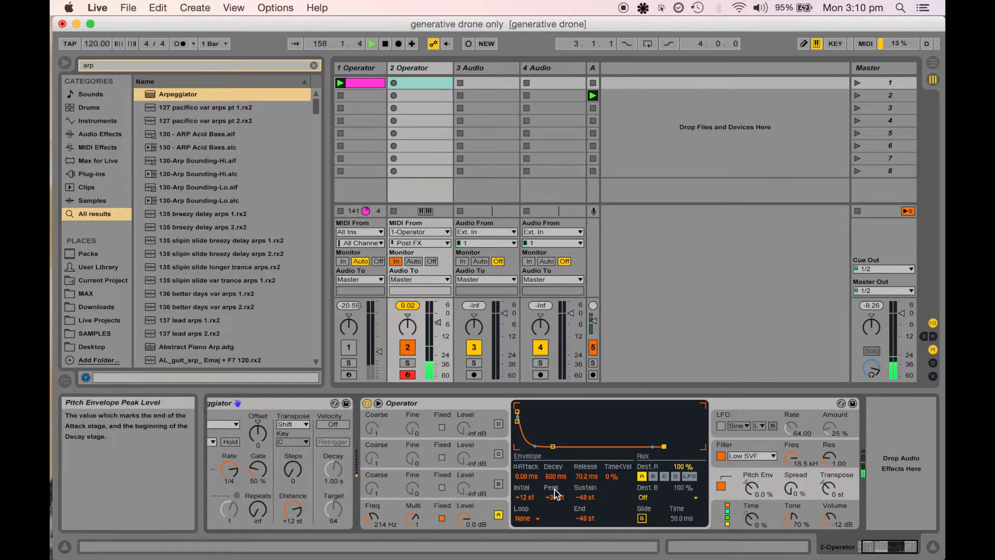
mouse_move(556, 476)
left_mouse_down()
mouse_move(555, 508)
mouse_move(555, 480)
left_mouse_up()
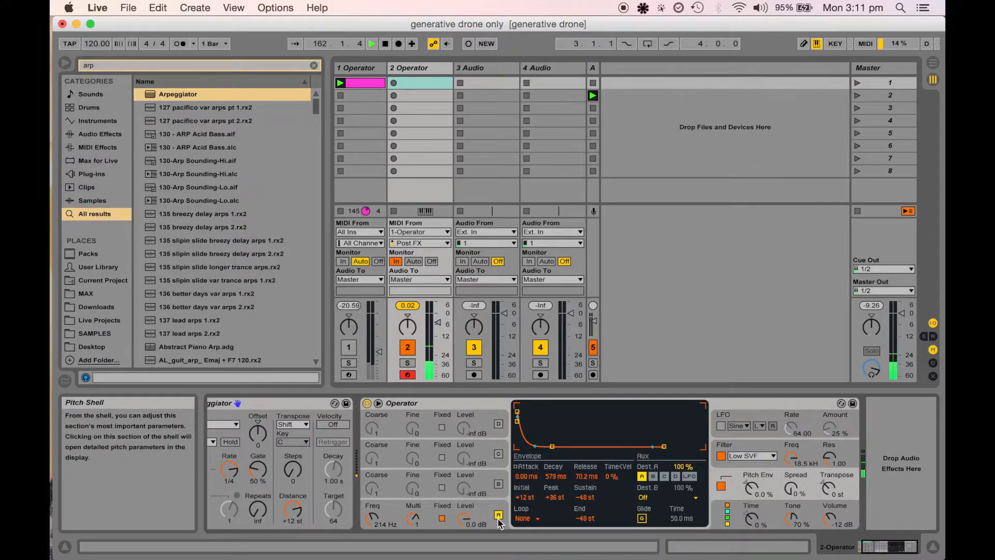
Set oscillator A's fixed frequency to 54.6 Hz
left_click(442, 519)
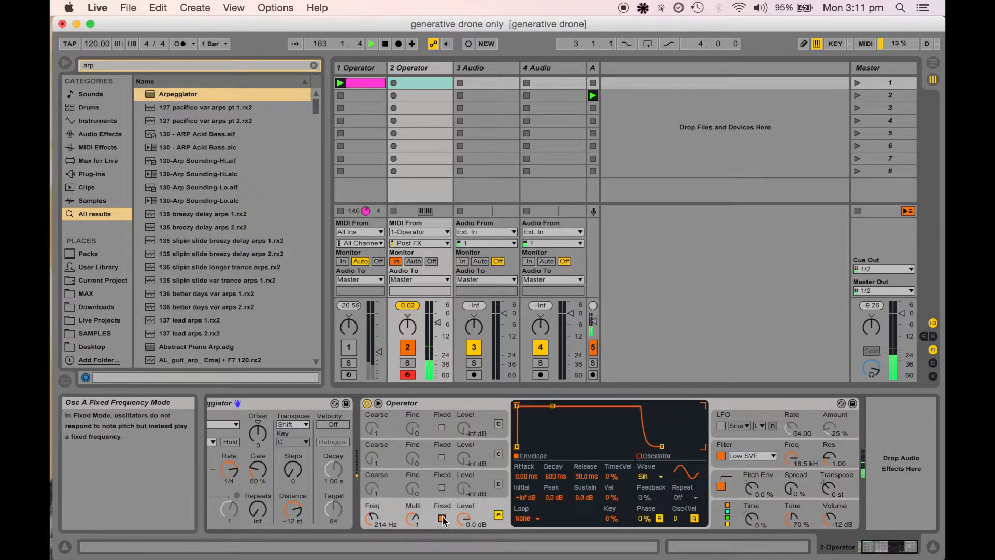
left_click(443, 518)
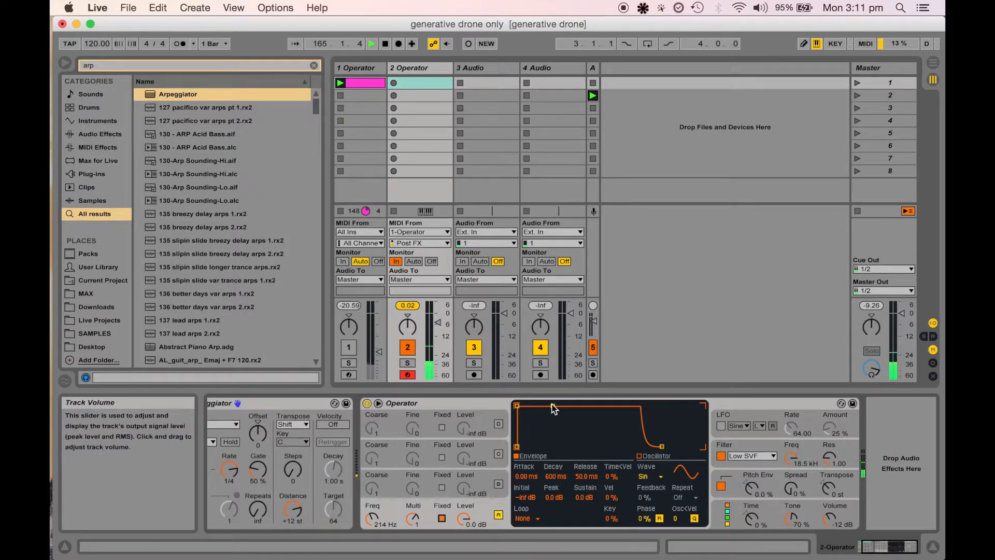
left_click(374, 520)
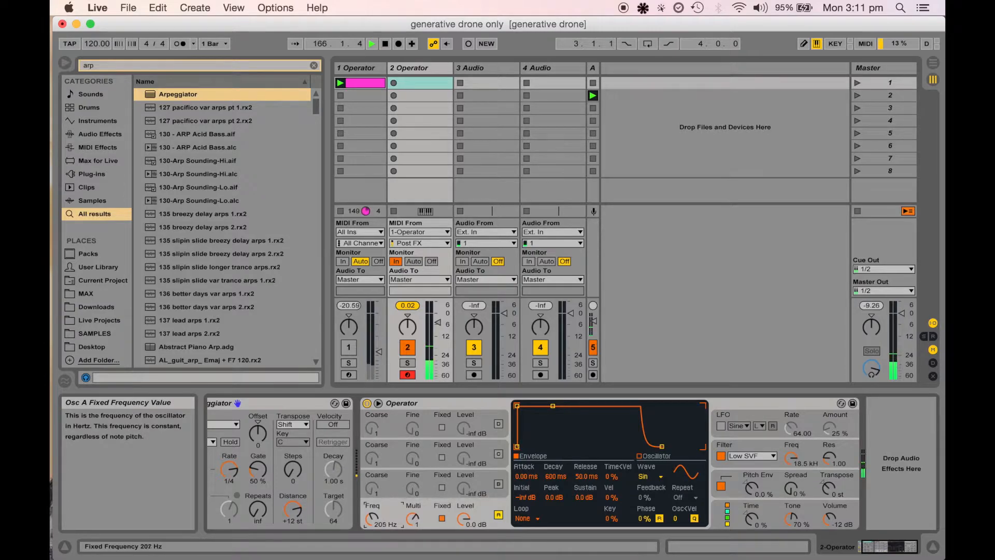
left_click_drag(373, 519, 373, 527)
left_click_drag(372, 518, 373, 516)
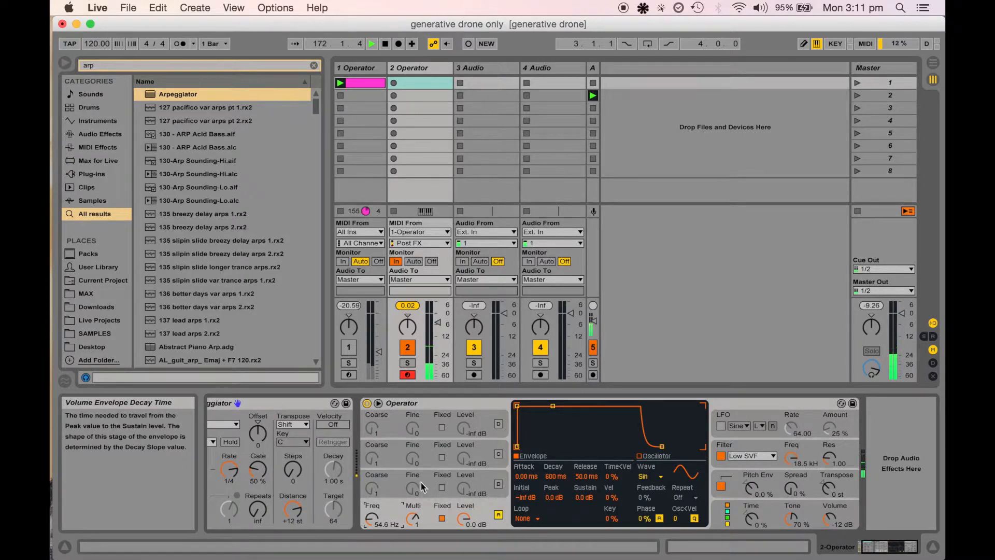
Set the pitch envelope amount to 71% and its decay to 447 ms
left_click(548, 477)
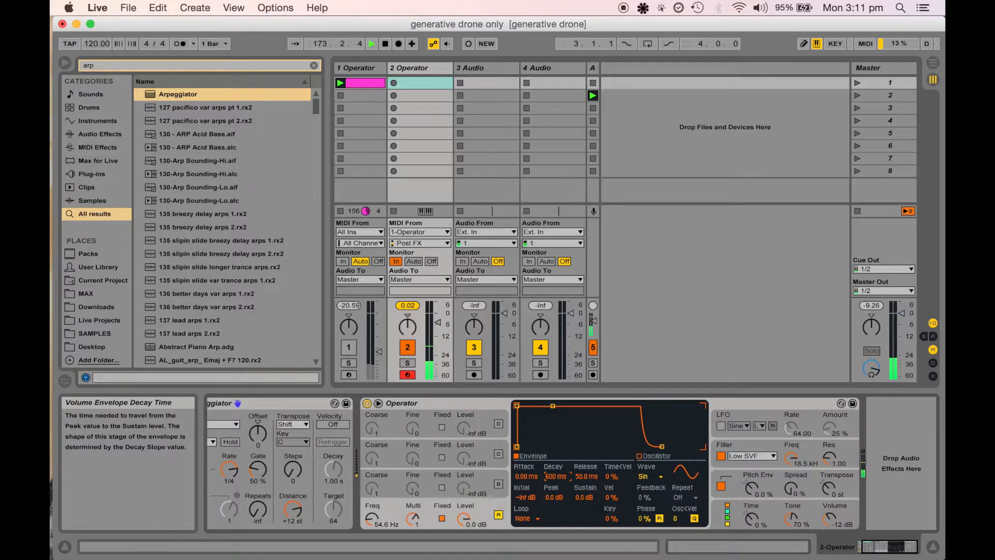
left_click(745, 482)
left_click_drag(751, 487, 751, 465)
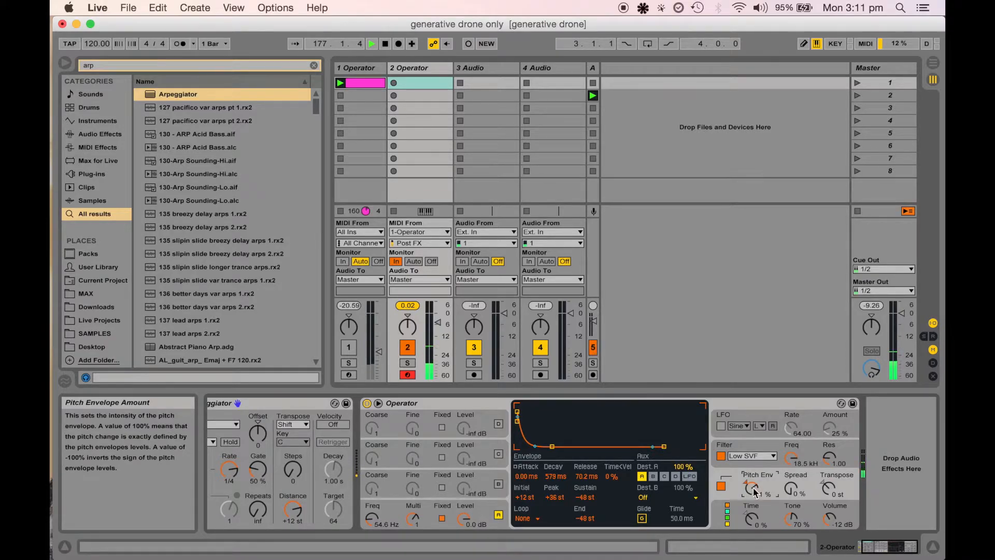
left_click(392, 512)
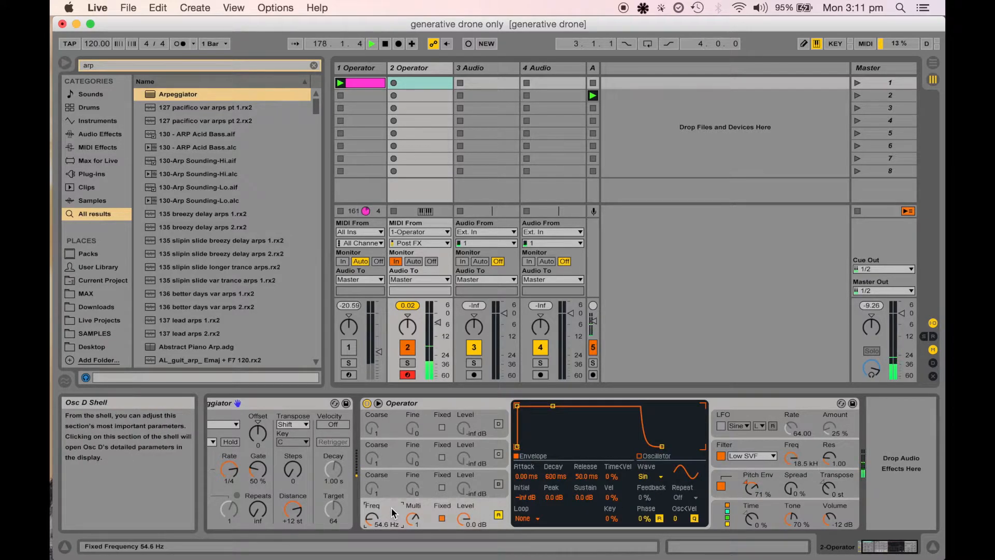
left_click(749, 485)
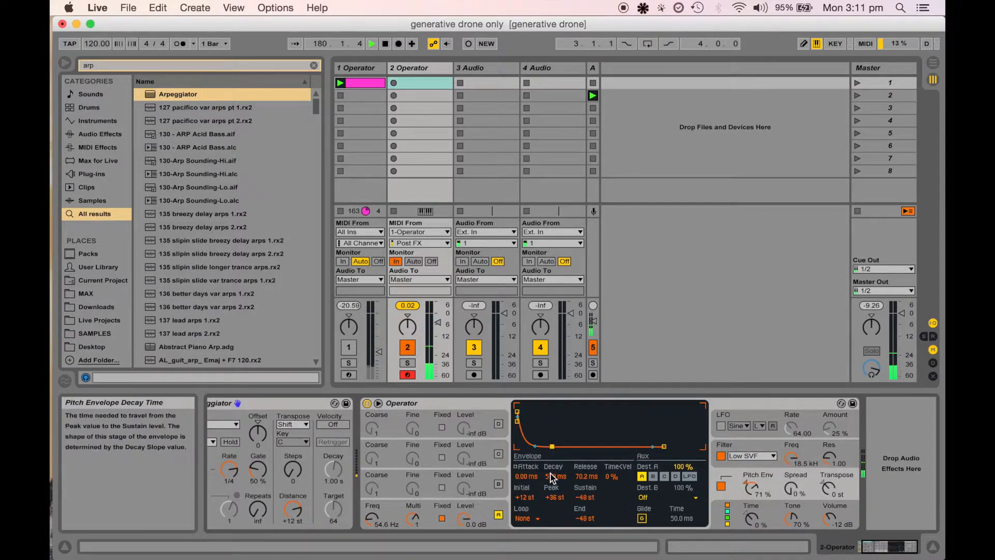
mouse_move(555, 476)
left_mouse_down()
mouse_move(554, 449)
mouse_move(555, 477)
left_mouse_up()
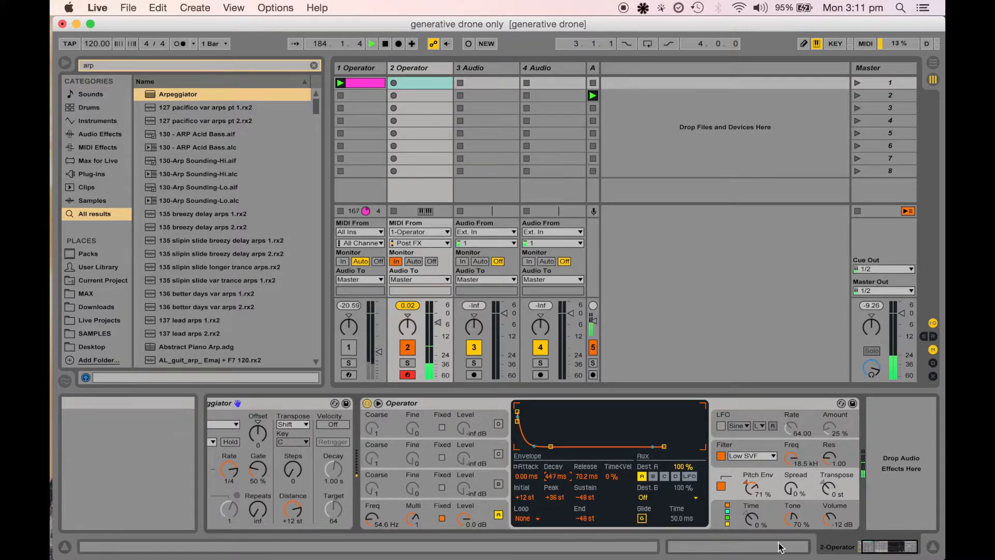
Set Operator's global envelope Time to 4% and the pitch envelope amount to 79%
left_click(753, 520)
mouse_move(752, 525)
left_mouse_down()
mouse_move(753, 506)
mouse_move(754, 528)
left_mouse_up()
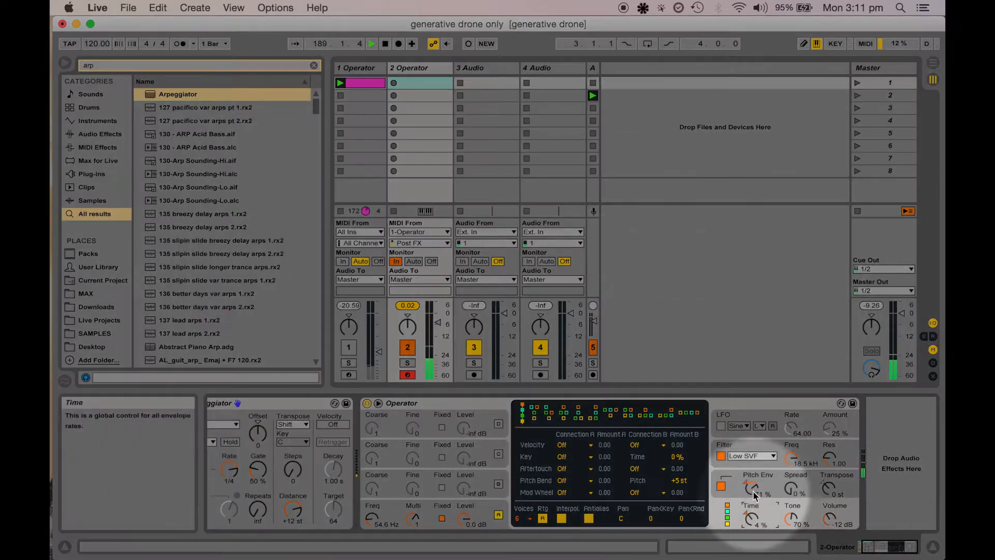
left_click_drag(752, 489, 753, 490)
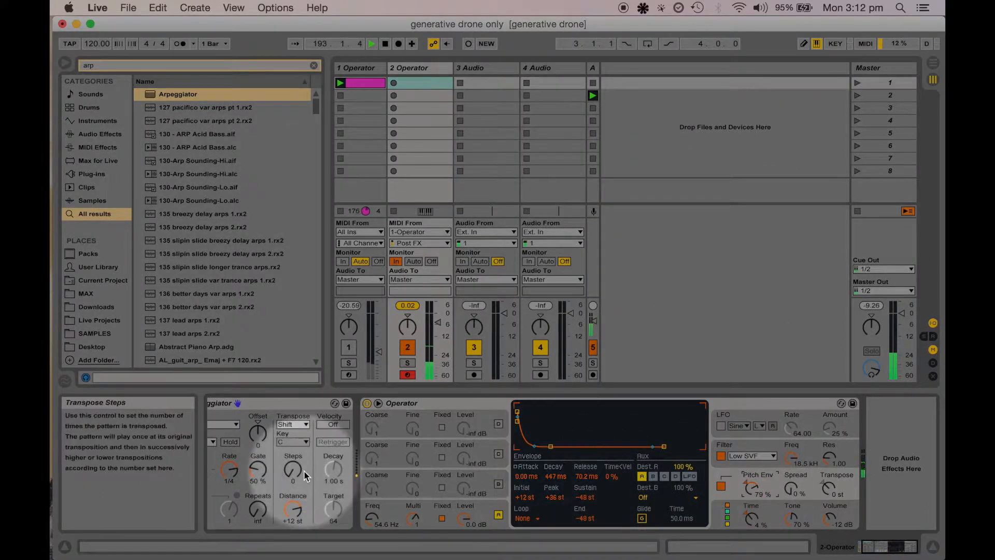
Set the Arpeggiator's gate to 145%
left_click(249, 458)
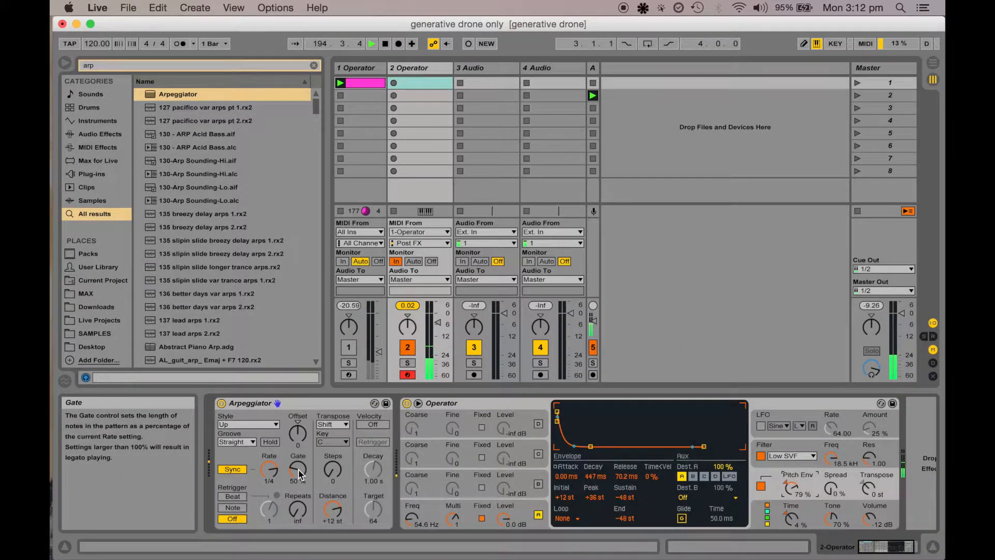
left_click(297, 468)
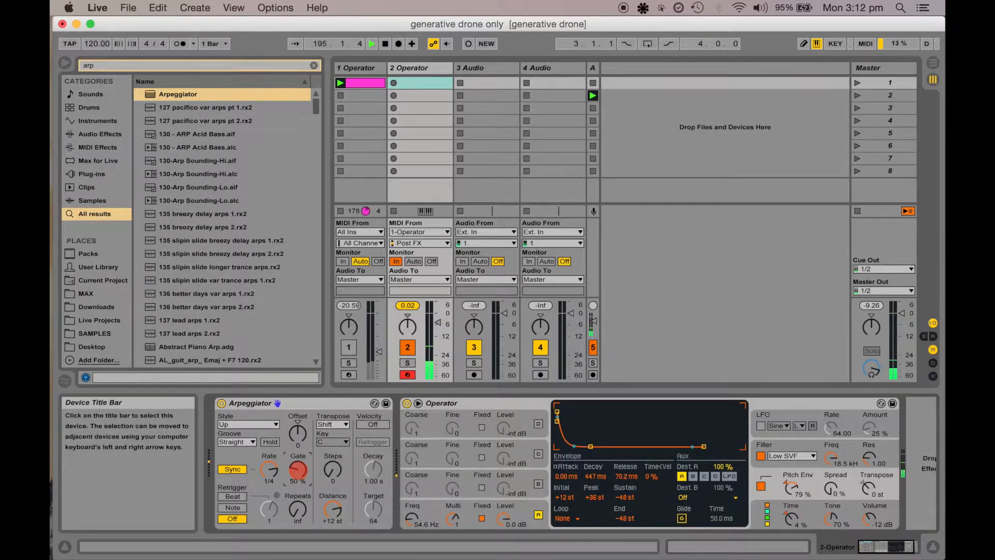
mouse_move(297, 469)
left_mouse_down()
mouse_move(297, 450)
mouse_move(297, 481)
mouse_move(298, 466)
left_mouse_up()
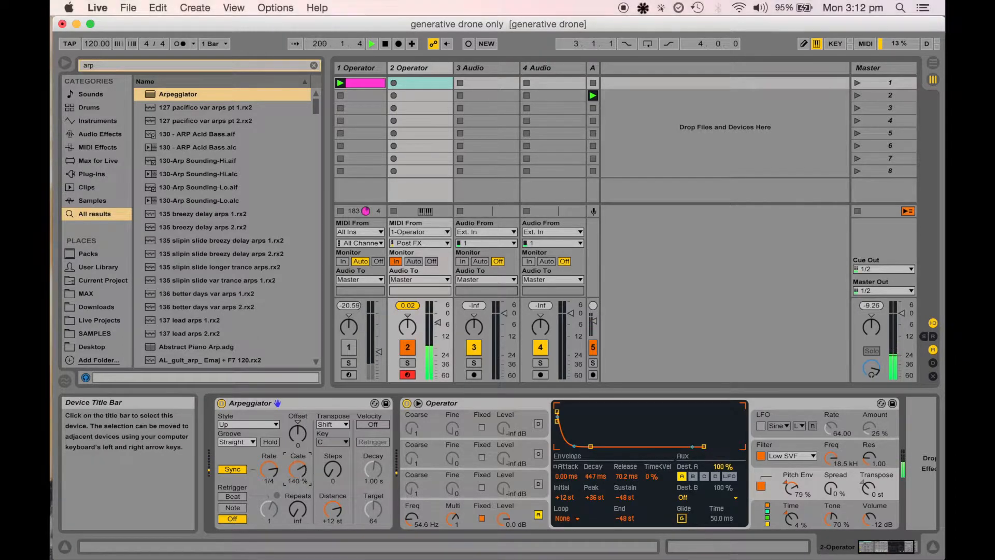
Set the pitch envelope amount to 68% and its decay to 267 ms
left_click(595, 475)
mouse_move(595, 476)
left_mouse_down()
mouse_move(595, 465)
mouse_move(595, 480)
left_mouse_up()
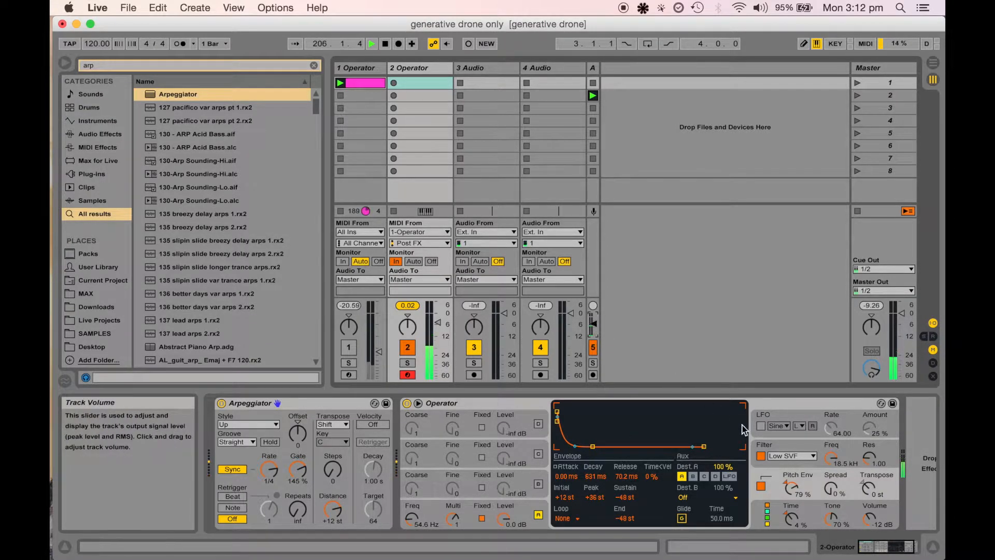
left_click_drag(790, 492, 789, 476)
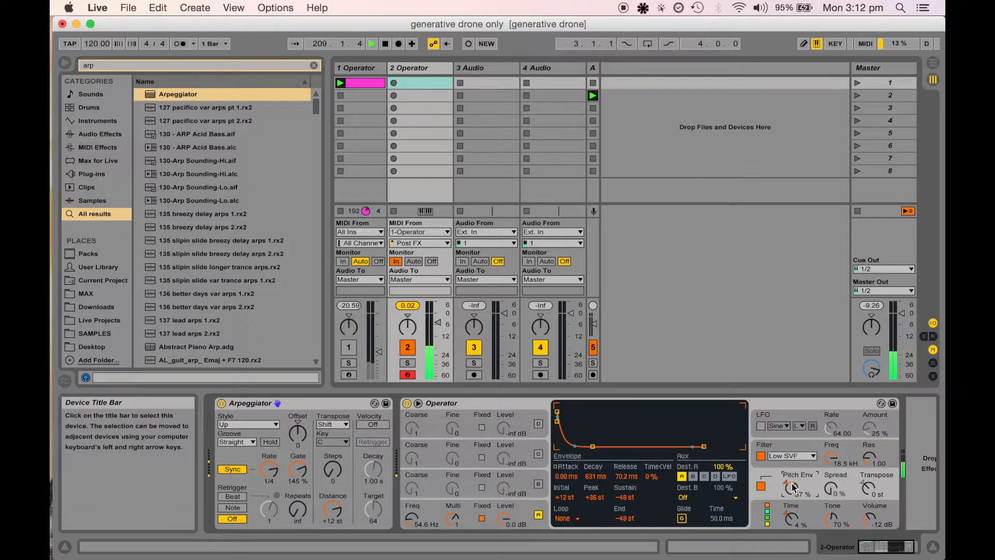
left_click_drag(793, 487, 793, 484)
left_click_drag(595, 476, 595, 488)
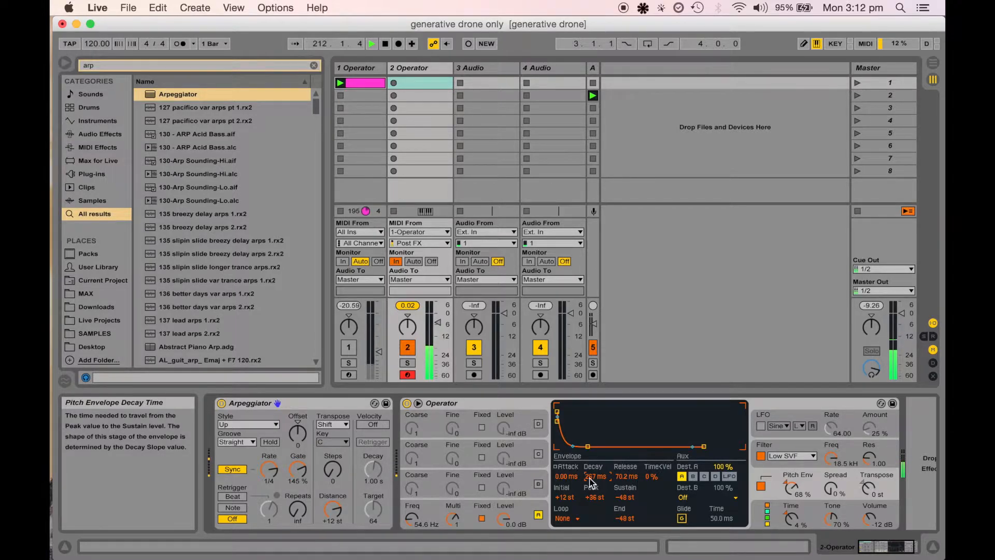
Set oscillator A's volume envelope release to 3.97 s
left_click(542, 508)
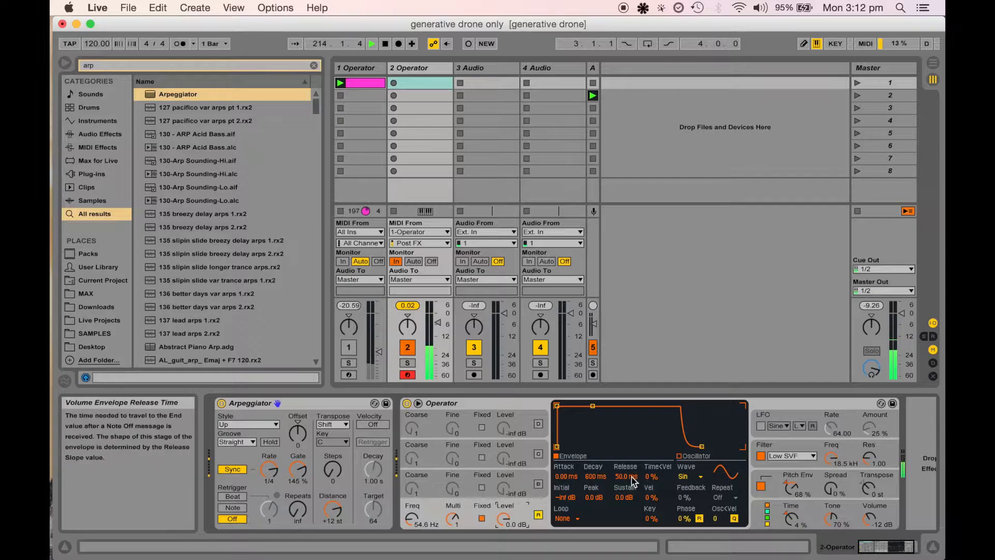
left_click_drag(625, 477, 625, 459)
left_click_drag(626, 478, 626, 498)
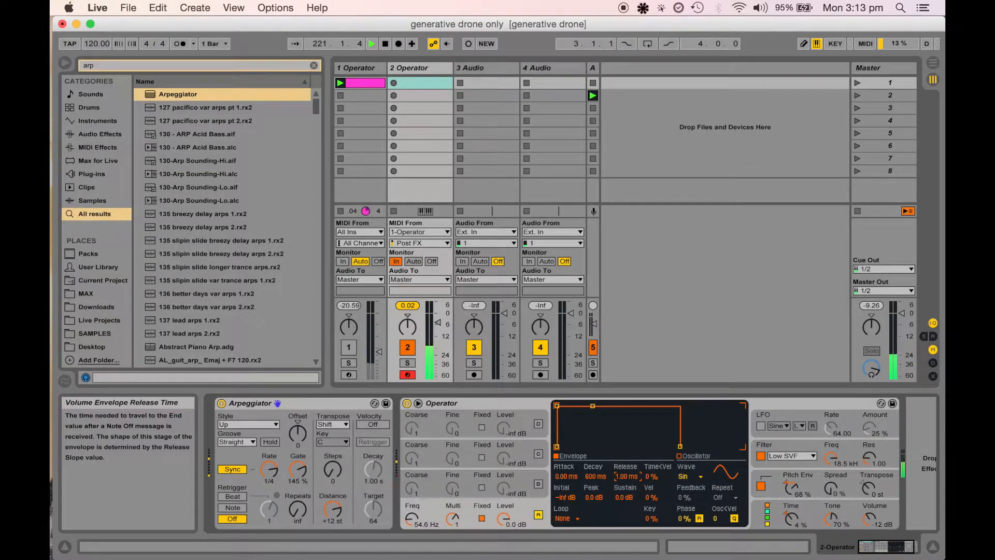
left_click_drag(626, 476, 626, 430)
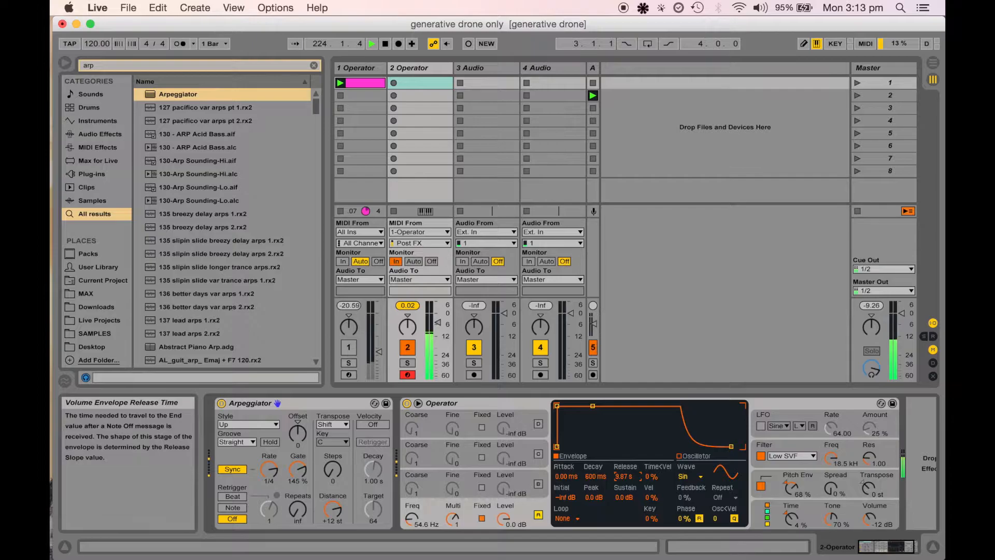
Set the pitch envelope decay to 291 ms
left_click(781, 490)
mouse_move(591, 479)
left_mouse_down()
mouse_move(591, 438)
mouse_move(591, 462)
left_mouse_up()
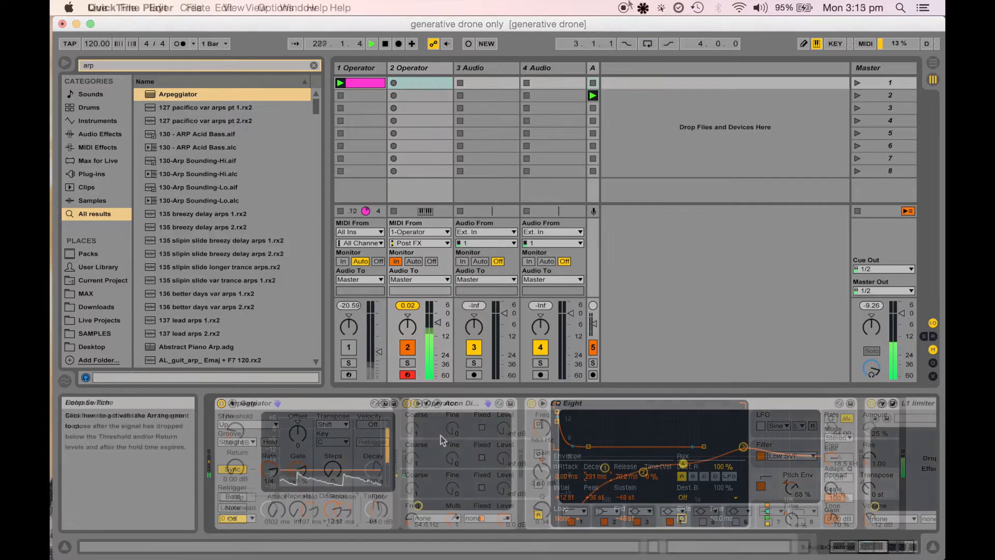
scroll(439, 438, "right", 7)
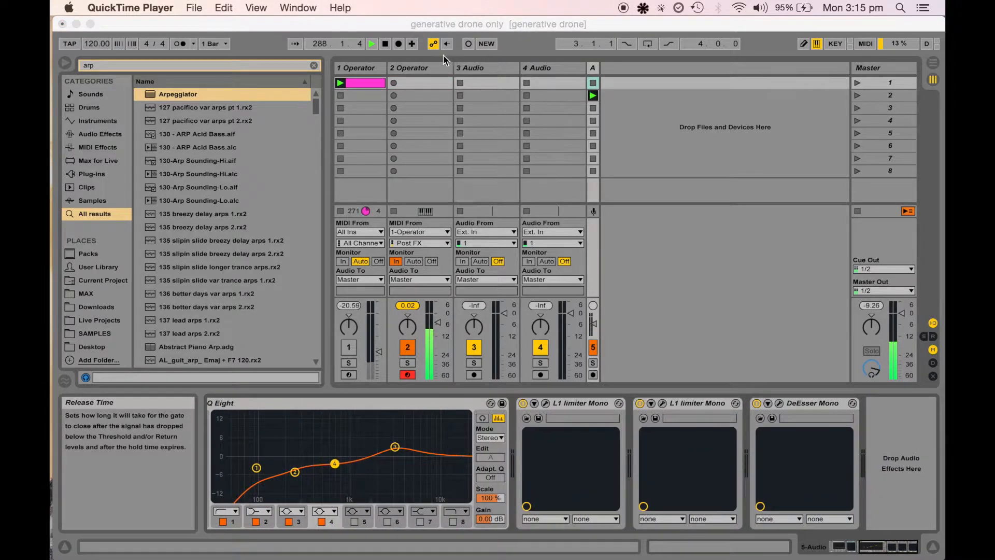
left_click(430, 63)
left_click(429, 68)
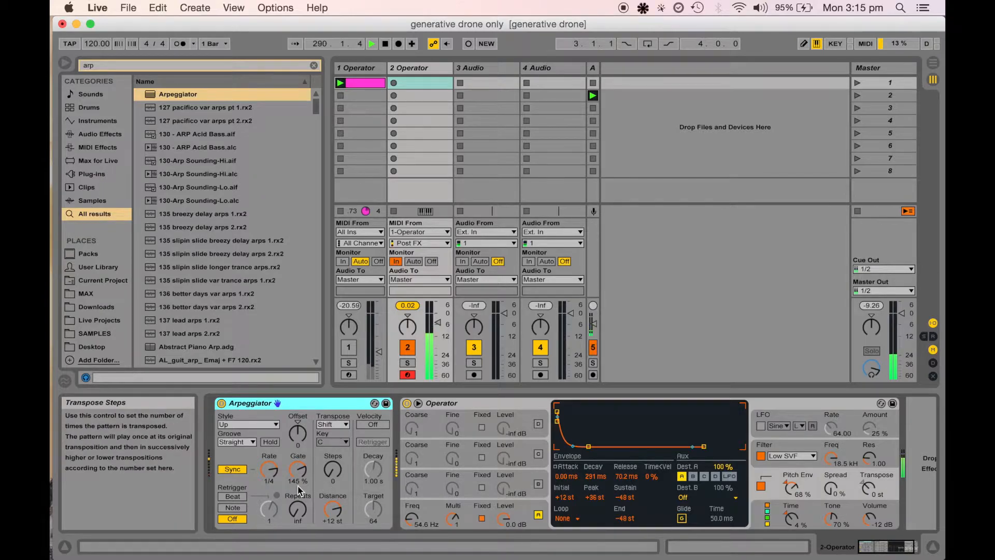
Set the Arpeggiator's gate to 162%
left_click(298, 470)
mouse_move(298, 470)
left_mouse_down()
mouse_move(298, 453)
mouse_move(298, 544)
mouse_move(298, 471)
left_mouse_up()
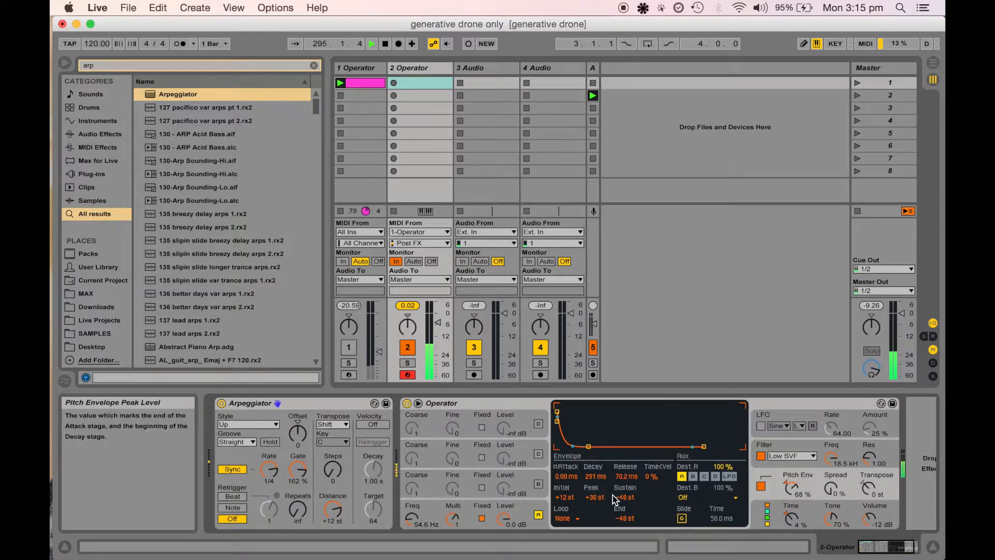
Set the pitch envelope sustain to -8 st and the Arpeggiator gate to 48%
left_click_drag(624, 497, 625, 456)
left_click_drag(303, 467, 304, 482)
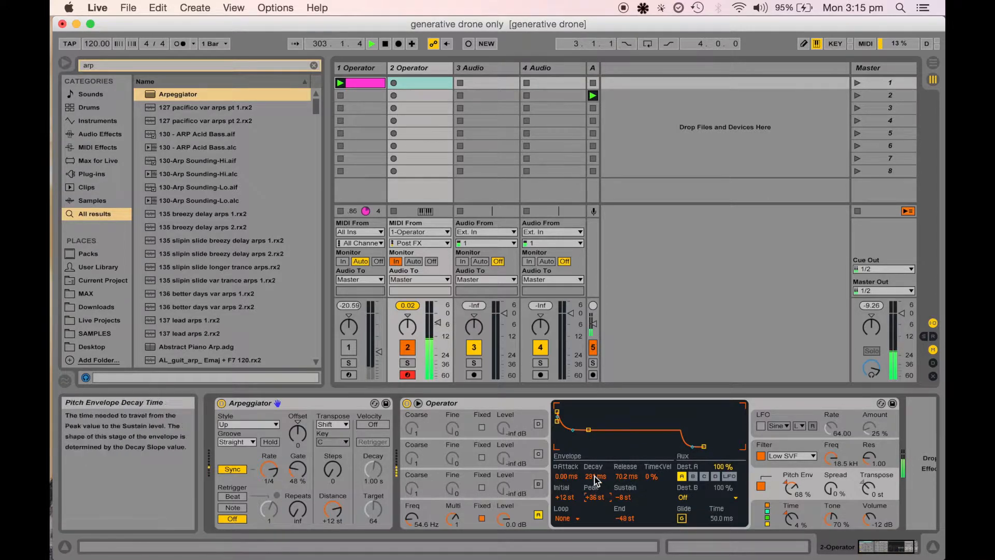
Set the pitch envelope peak to +48 st and its decay to 146 ms
mouse_move(595, 476)
left_mouse_down()
mouse_move(595, 485)
mouse_move(593, 477)
left_mouse_up()
mouse_move(593, 477)
left_mouse_down()
mouse_move(593, 461)
mouse_move(594, 493)
left_mouse_up()
left_click(593, 495)
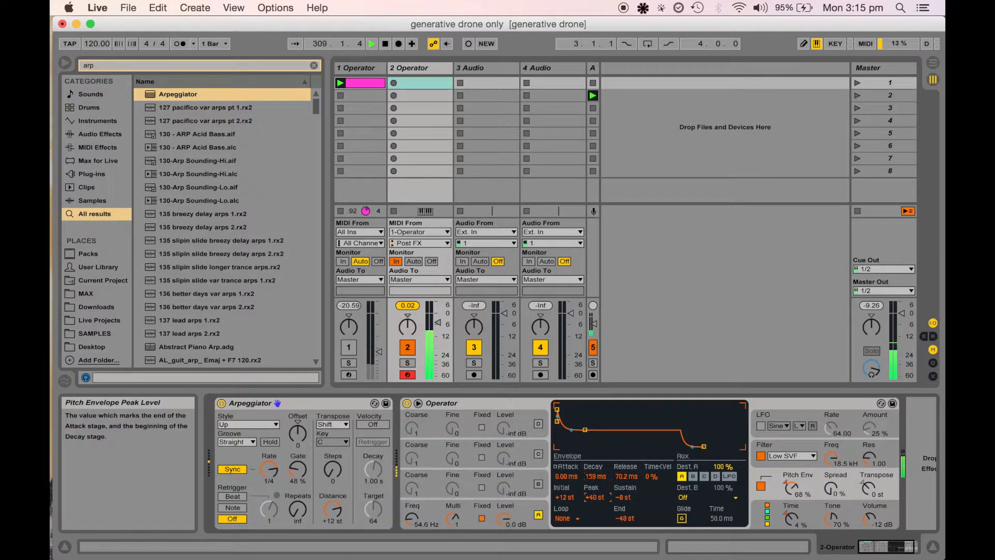
left_click_drag(595, 476, 595, 480)
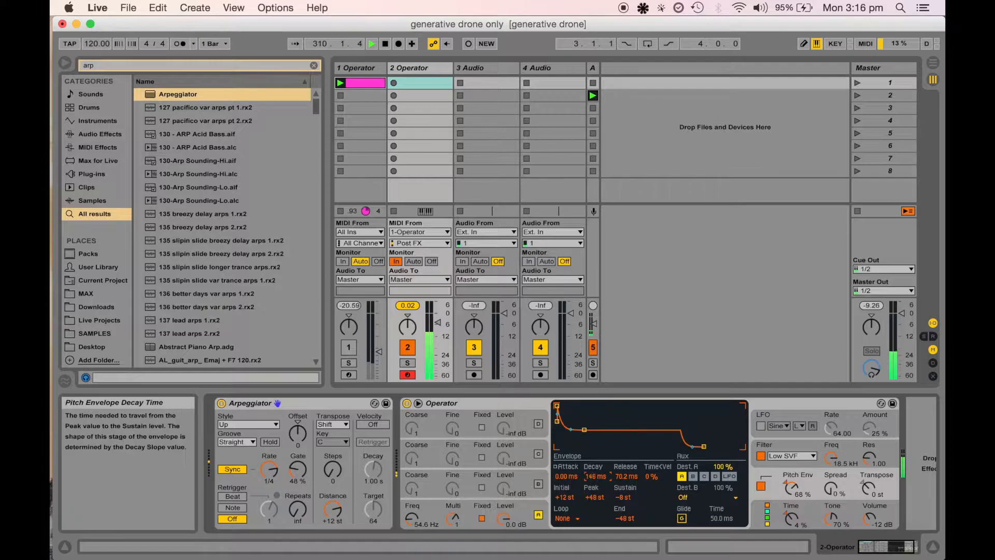
Set the Arpeggiator gate to 56% and shorten the pitch envelope release
left_click(297, 466)
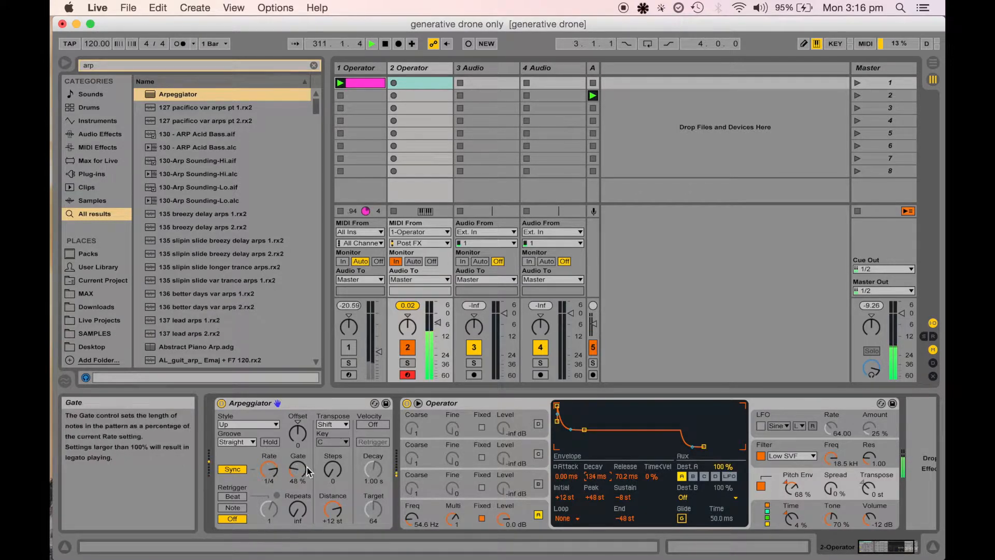
left_click_drag(307, 453, 307, 428)
left_click_drag(626, 477, 626, 404)
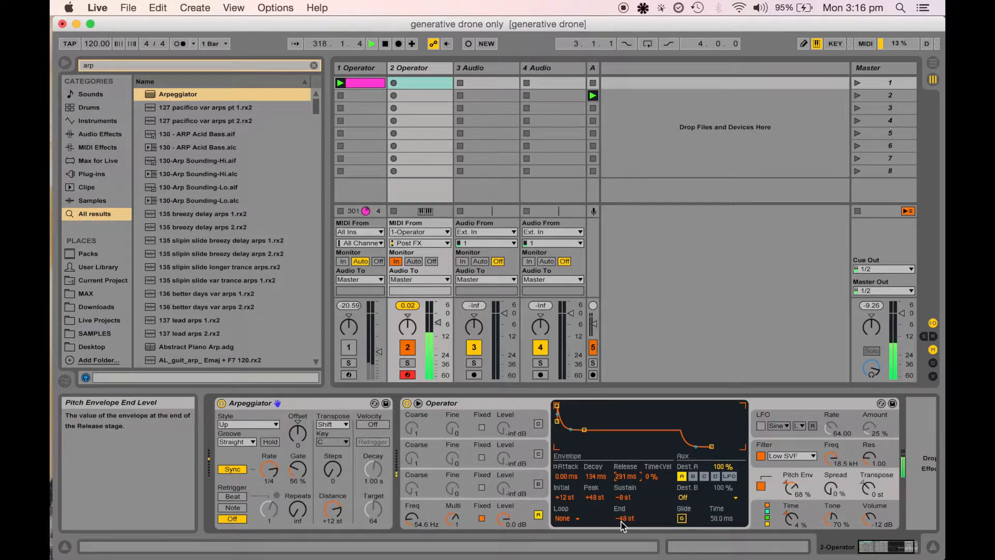
type("8")
key("Return")
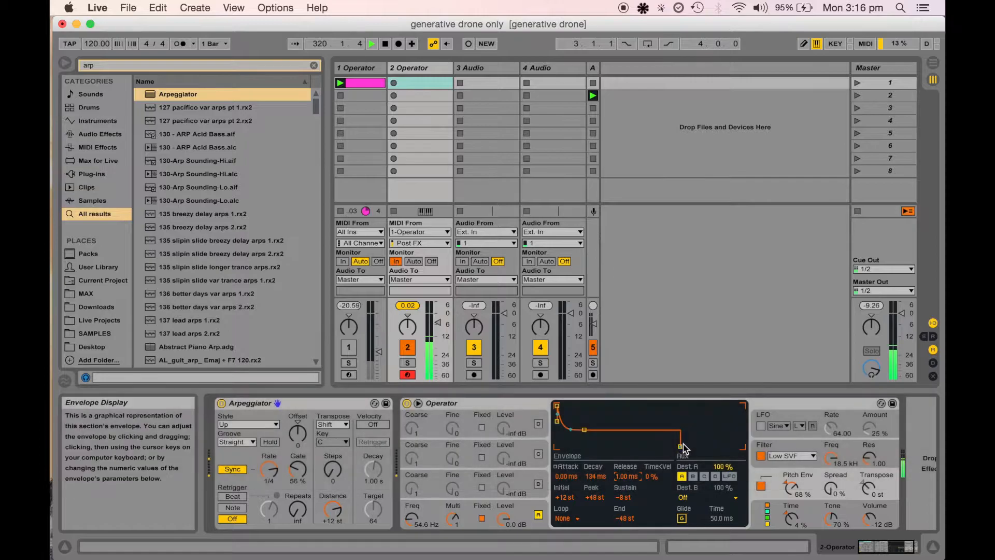
left_click_drag(683, 447, 706, 446)
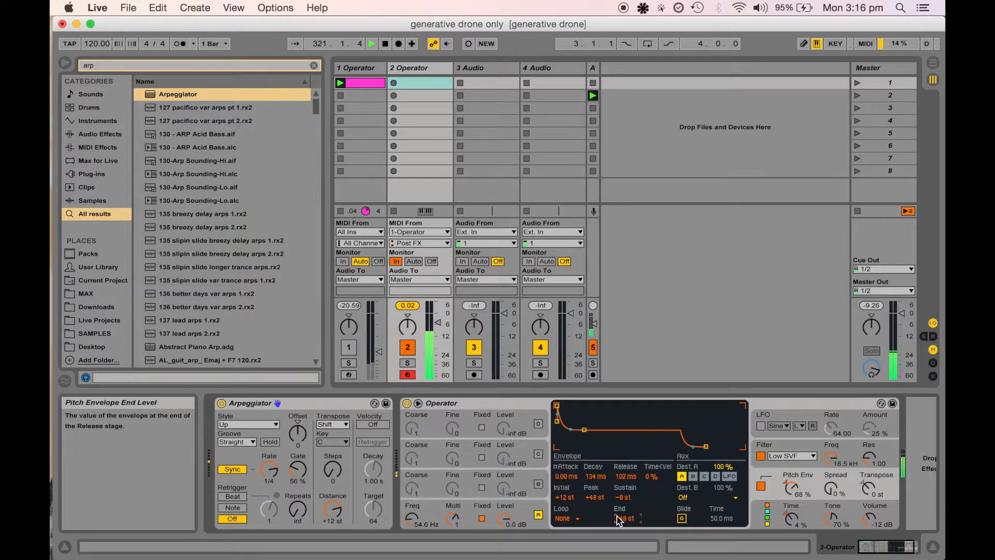
Set the pitch envelope end level to -8 st and its release to 43.9 ms
type("-8")
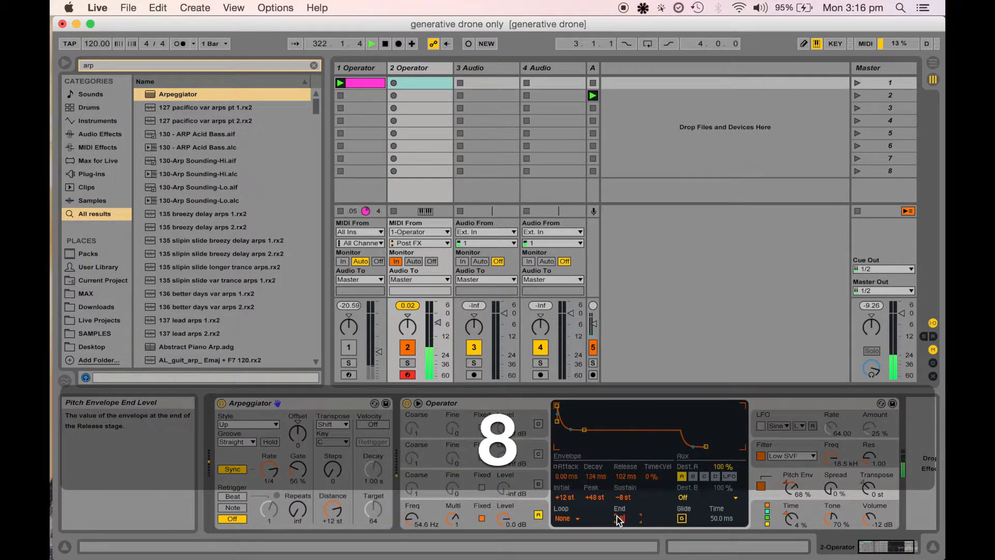
key("Return")
left_click_drag(625, 476, 625, 489)
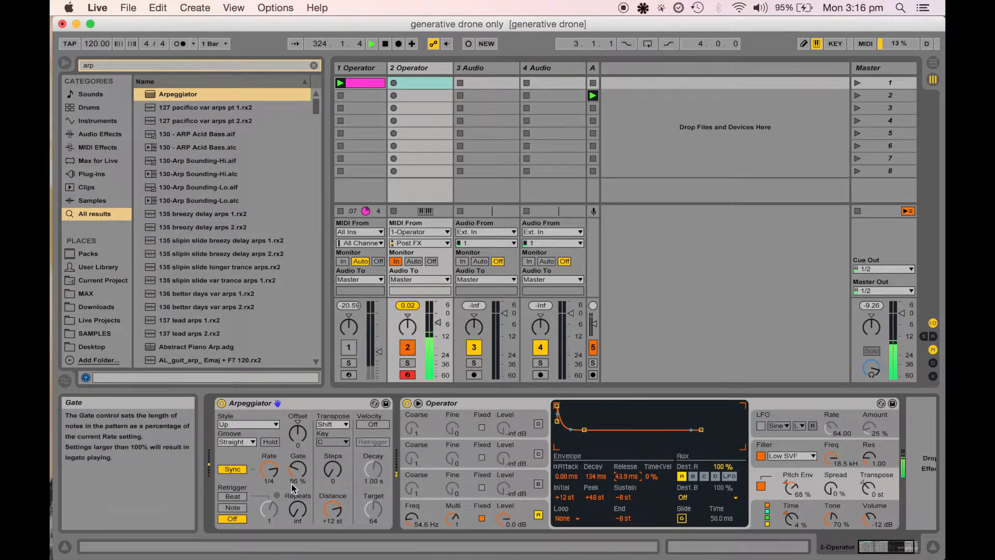
Set the Arpeggiator gate to 23% and oscillator D's envelope decay to 25.0 s
mouse_move(296, 470)
left_mouse_down()
mouse_move(296, 482)
mouse_move(298, 455)
left_mouse_up()
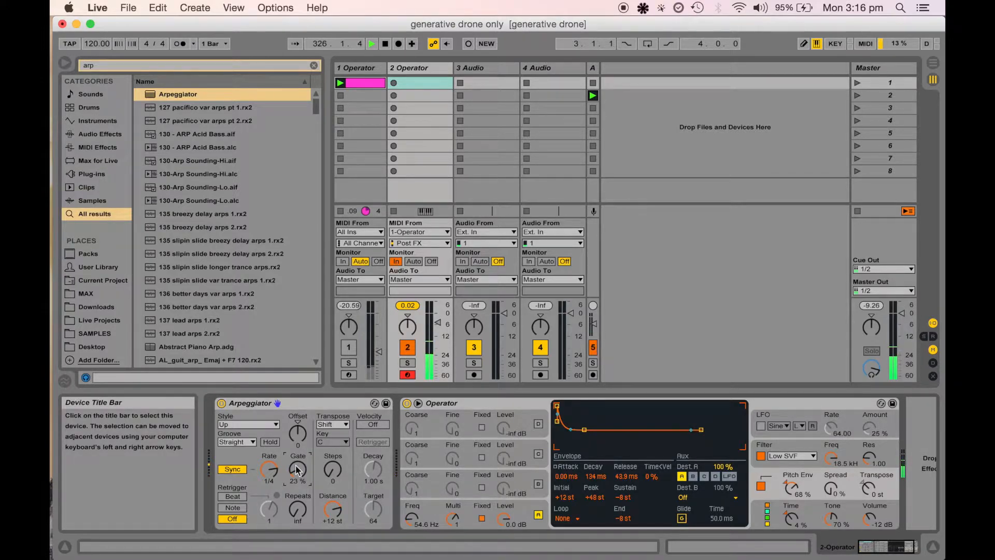
left_click(504, 517)
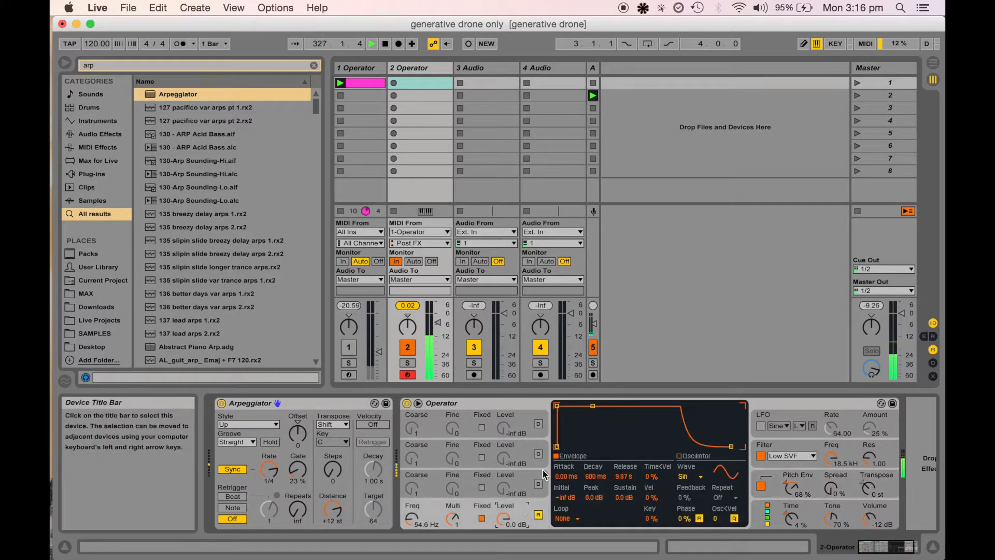
left_click_drag(592, 406, 613, 445)
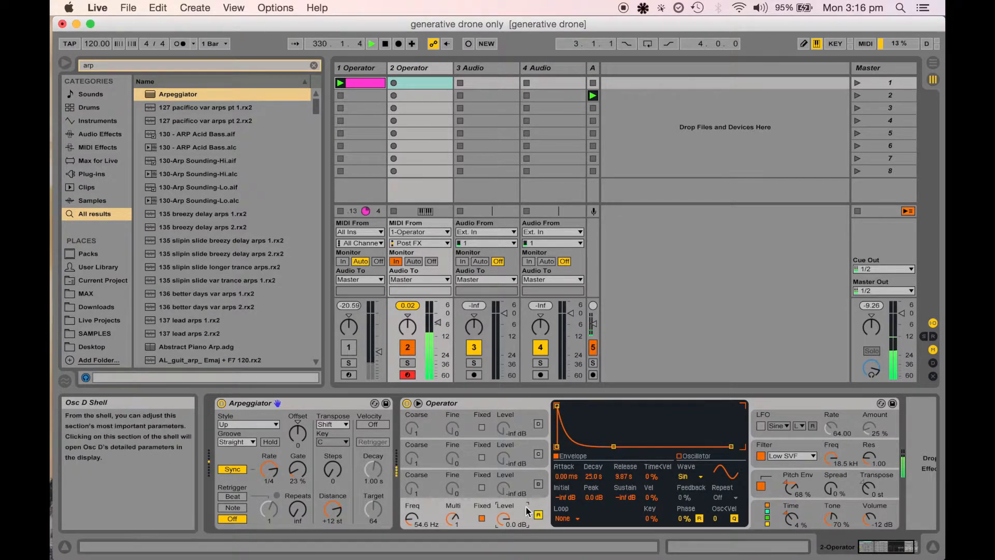
Return to the pitch envelope and set the Arpeggiator gate to 39%
left_click(780, 487)
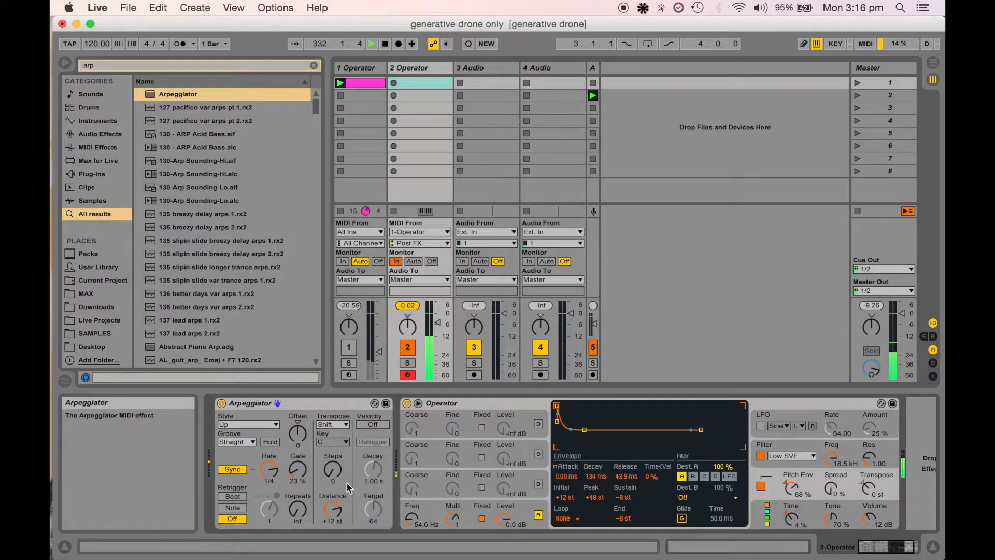
mouse_move(298, 470)
left_mouse_down()
mouse_move(298, 524)
mouse_move(298, 465)
left_mouse_up()
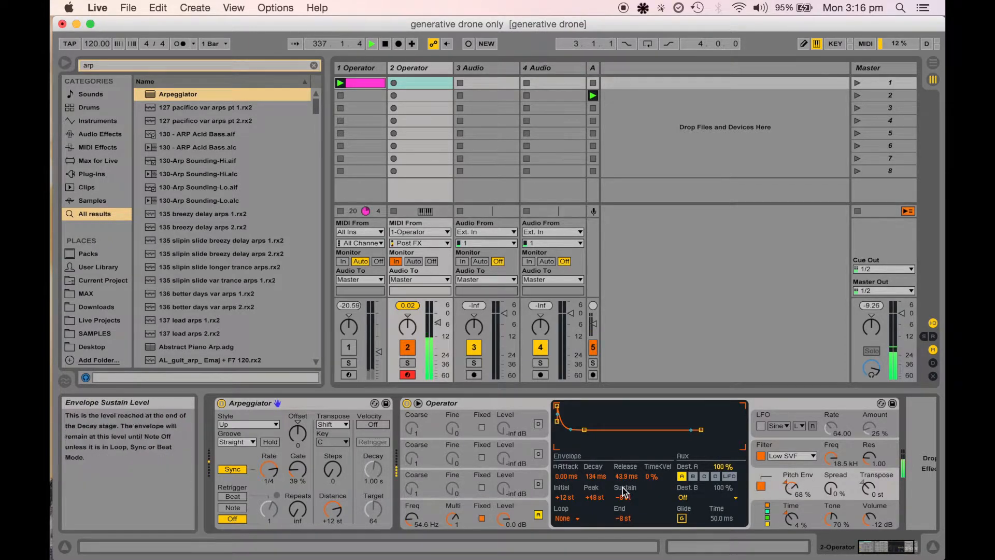
Set the pitch envelope end level to -48 st and oscillator D's frequency to 51.1 Hz
left_click_drag(622, 520, 621, 540)
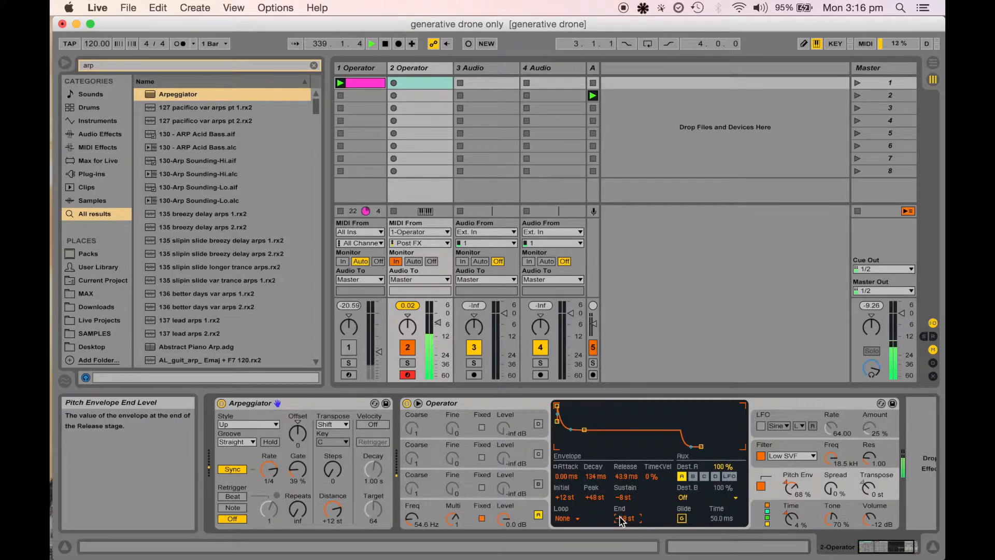
left_click_drag(627, 497, 627, 501)
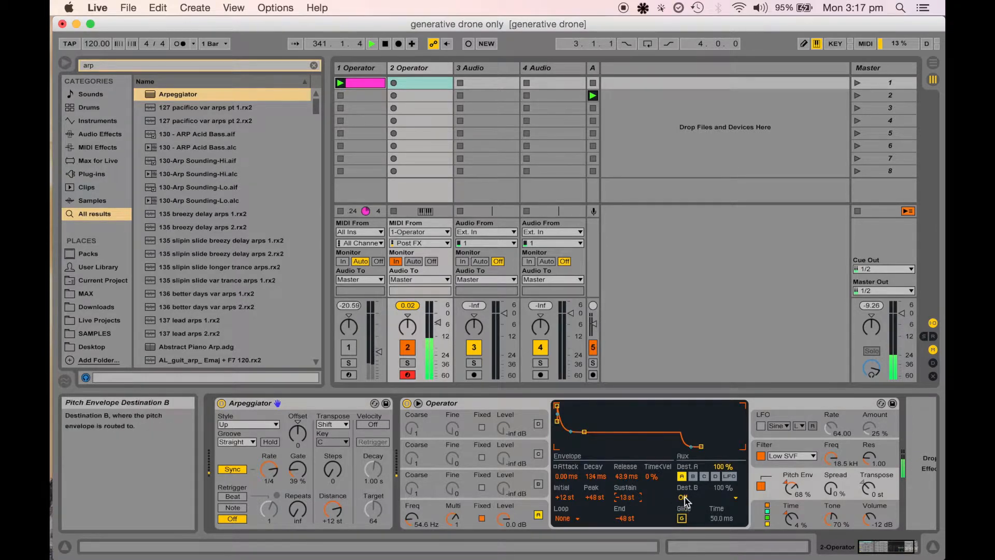
left_click_drag(618, 495, 617, 490)
left_click(623, 495)
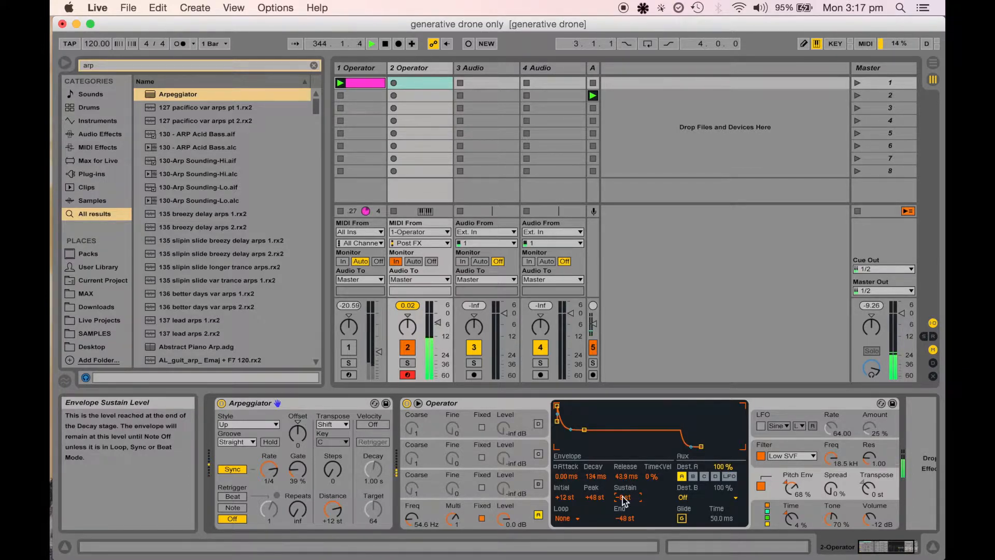
left_click_drag(404, 512, 404, 510)
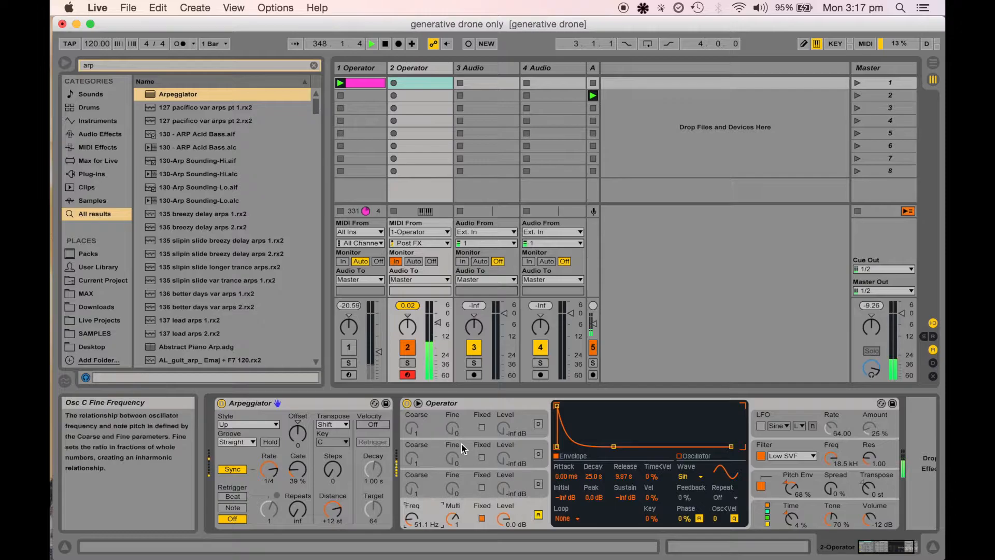
Insert two new MIDI tracks after the second Operator track
left_click(408, 67)
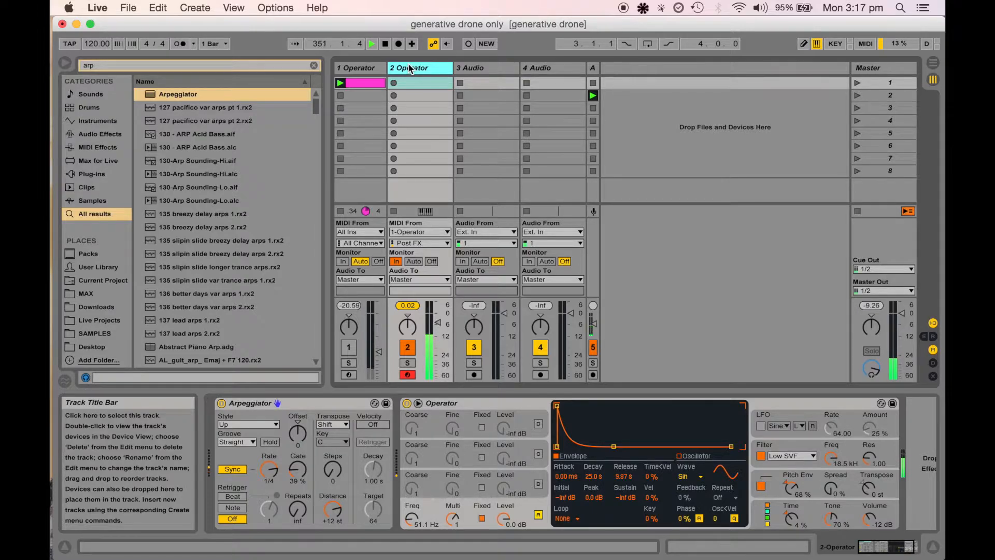
right_click(463, 67)
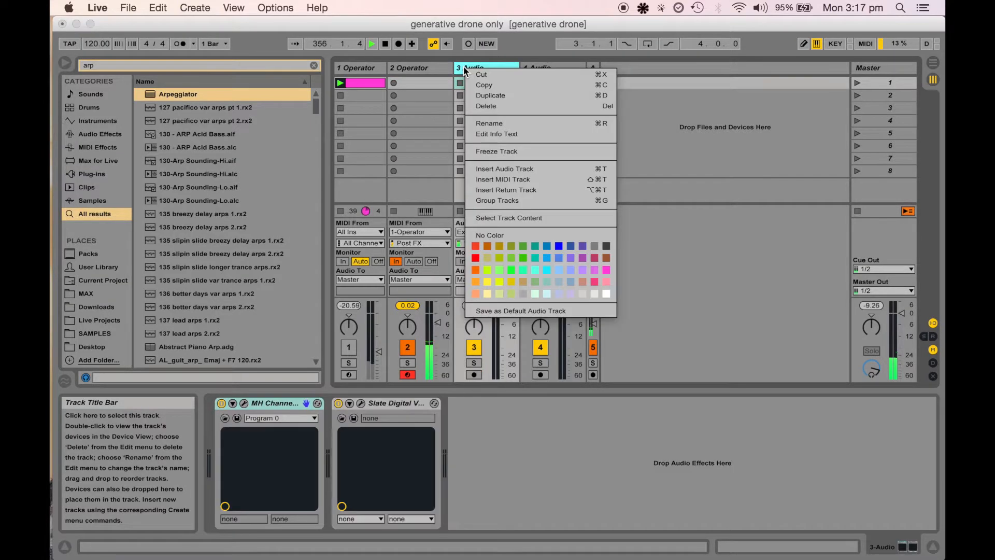
left_click(516, 179)
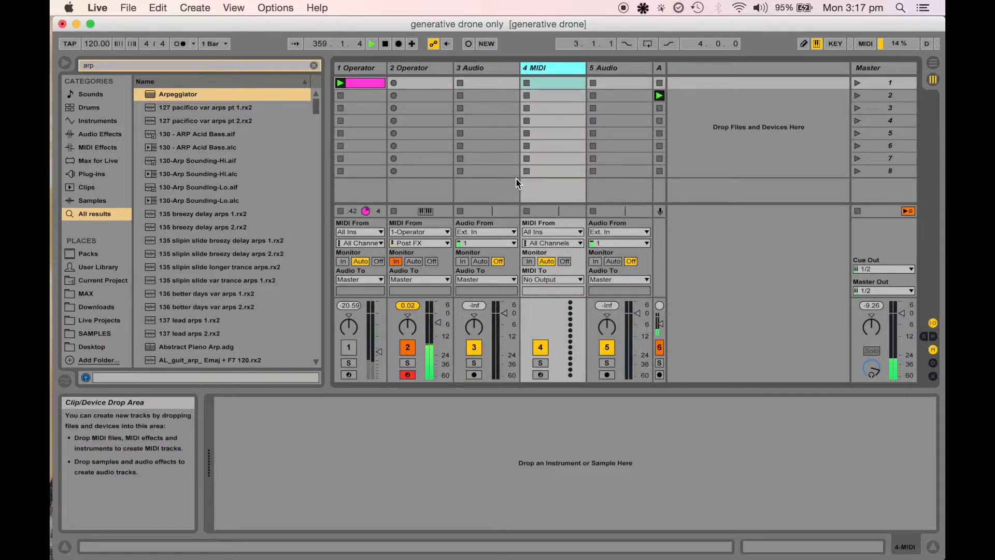
key("super")
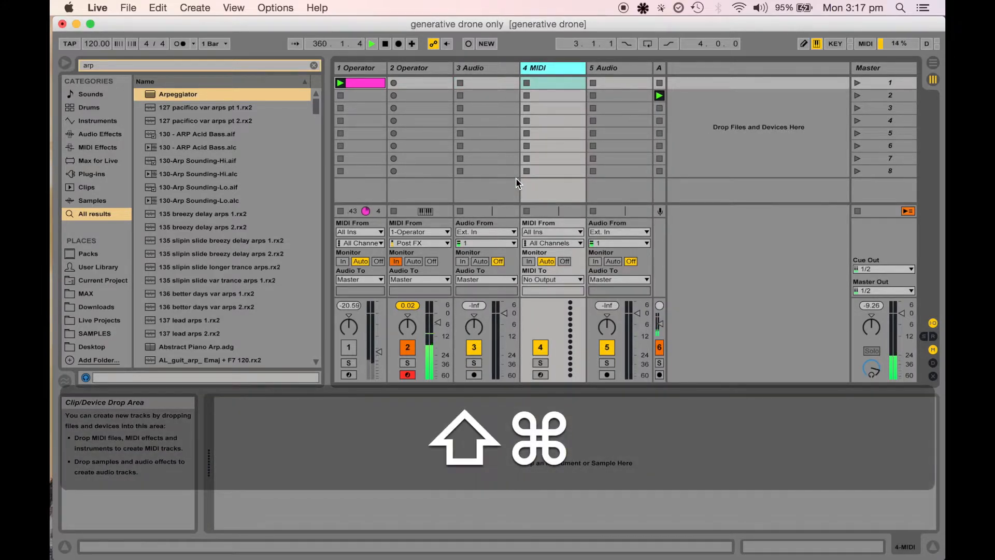
key("super+shift+t")
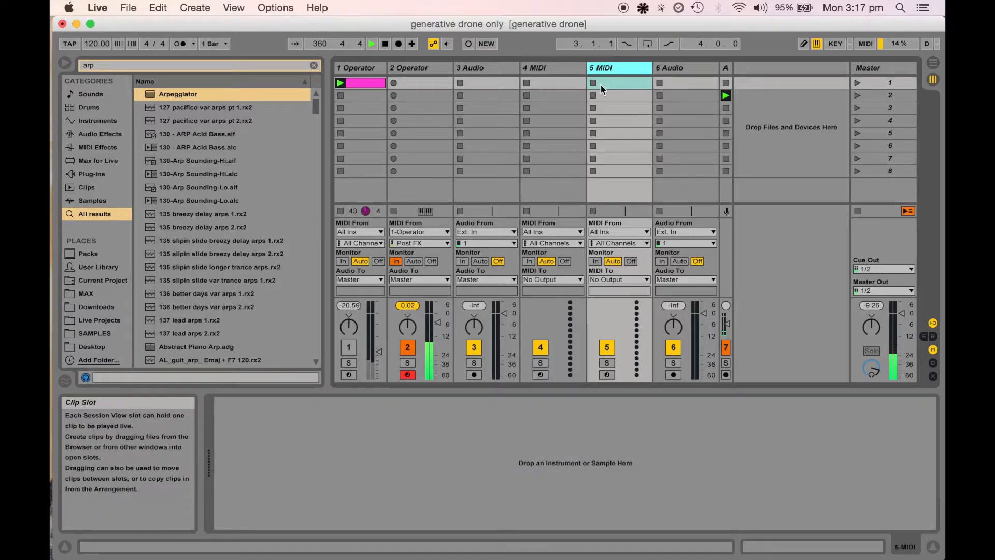
Delete the two remaining audio tracks
left_click(493, 67)
key("BackSpace")
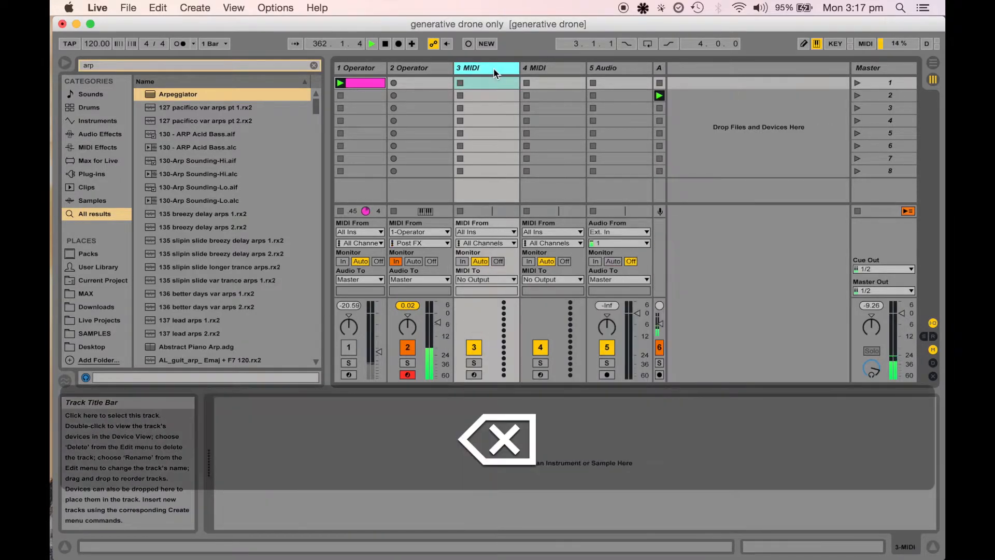
left_click(612, 67)
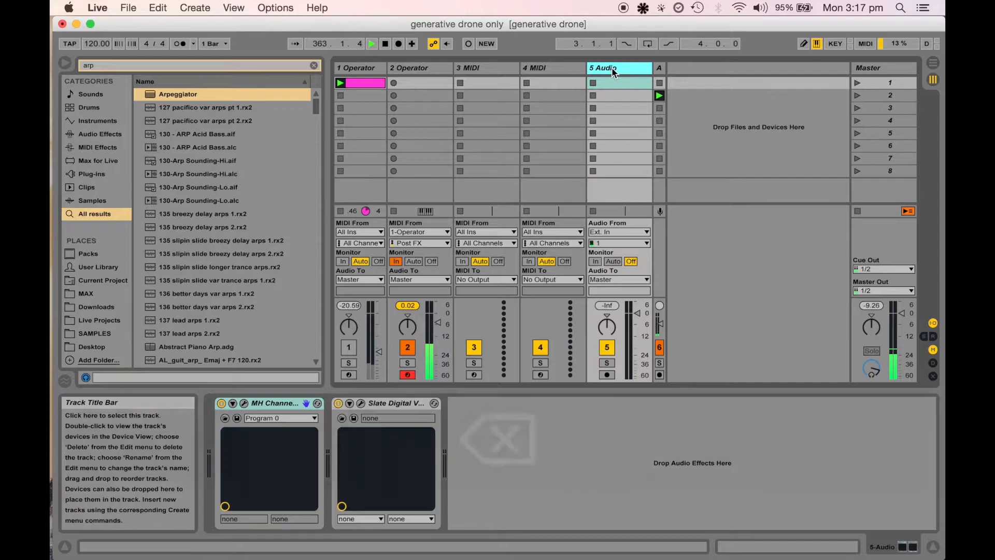
key("BackSpace")
Rename the second track to "# kick"
left_click(410, 70)
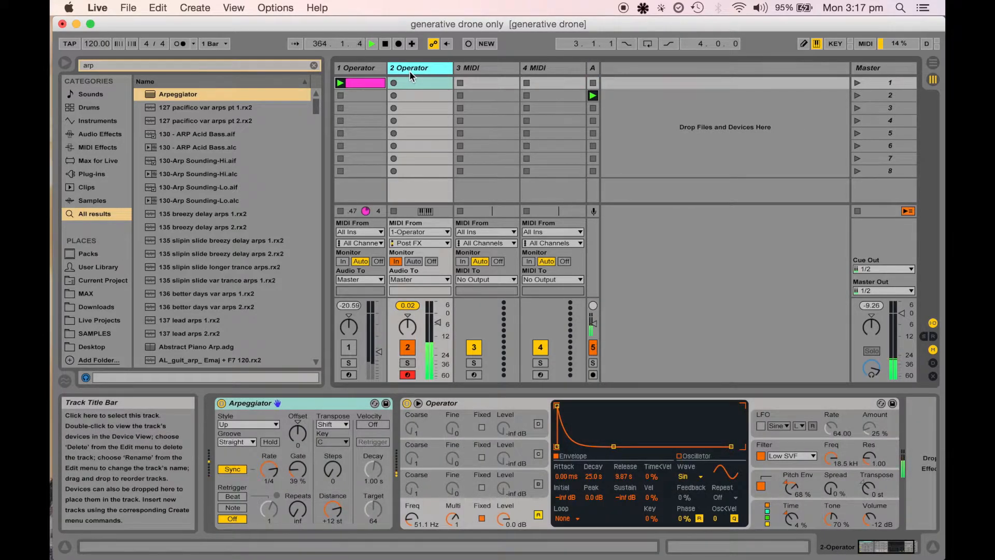
right_click(410, 70)
left_click(436, 128)
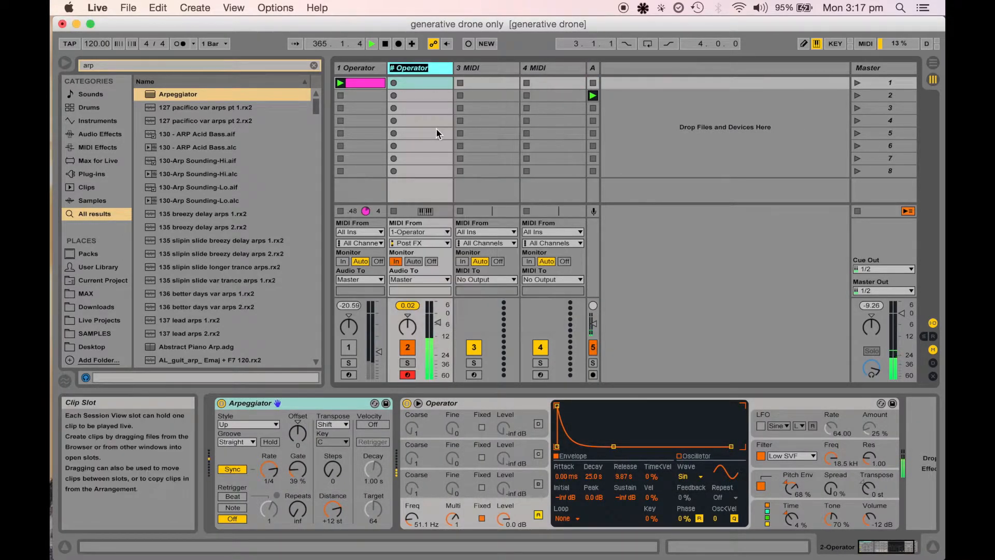
type("# kick")
key("Return")
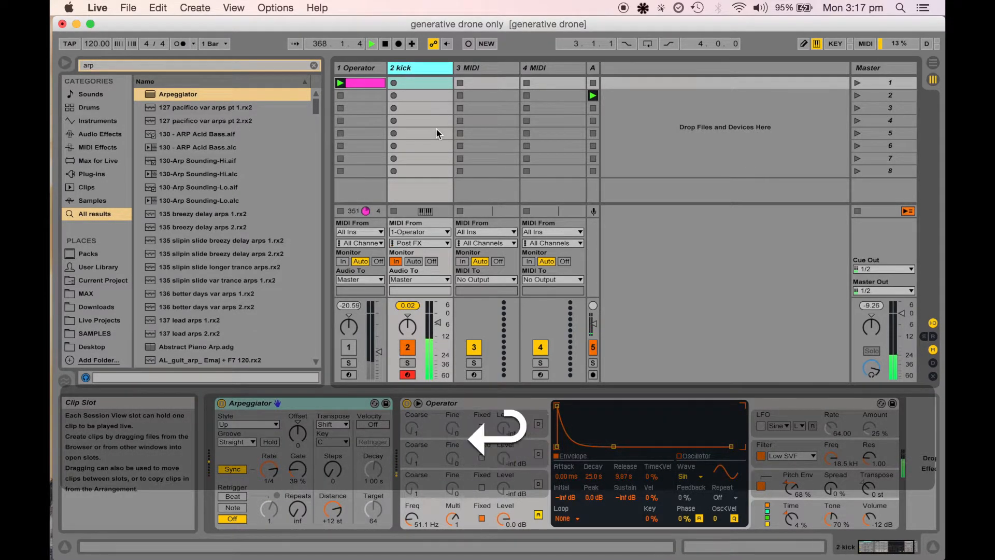
Rename the third track to "# snare"
left_click(486, 68)
key("cmd+r")
type("# snare")
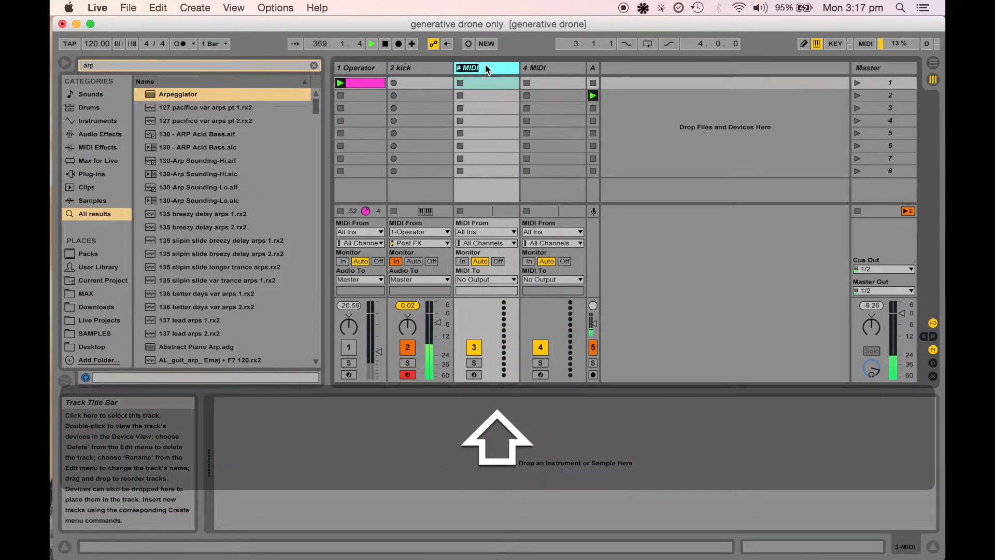
key("Return")
Rename the first Operator track to "# drone"
left_click(363, 71)
key("cmd+r")
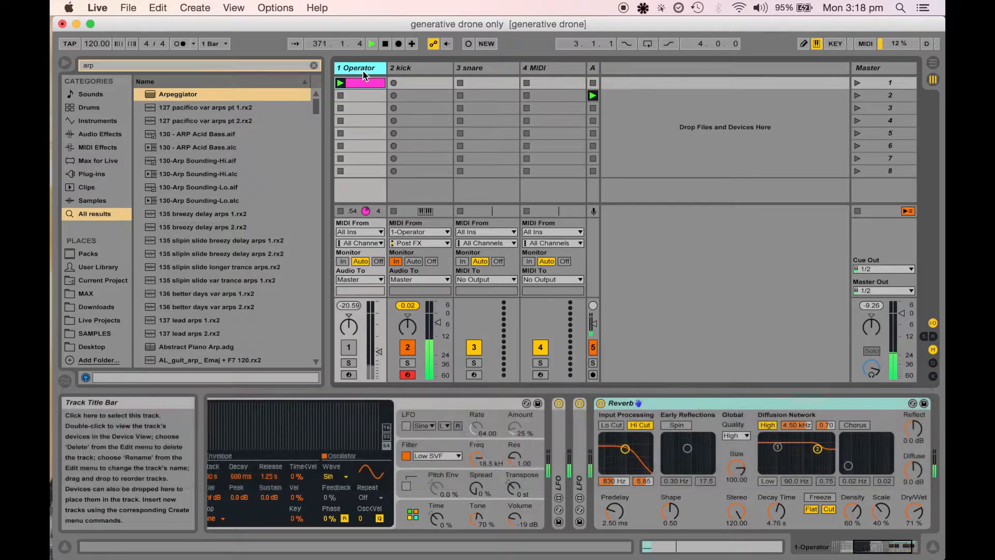
key("cmd+r")
type("# drone")
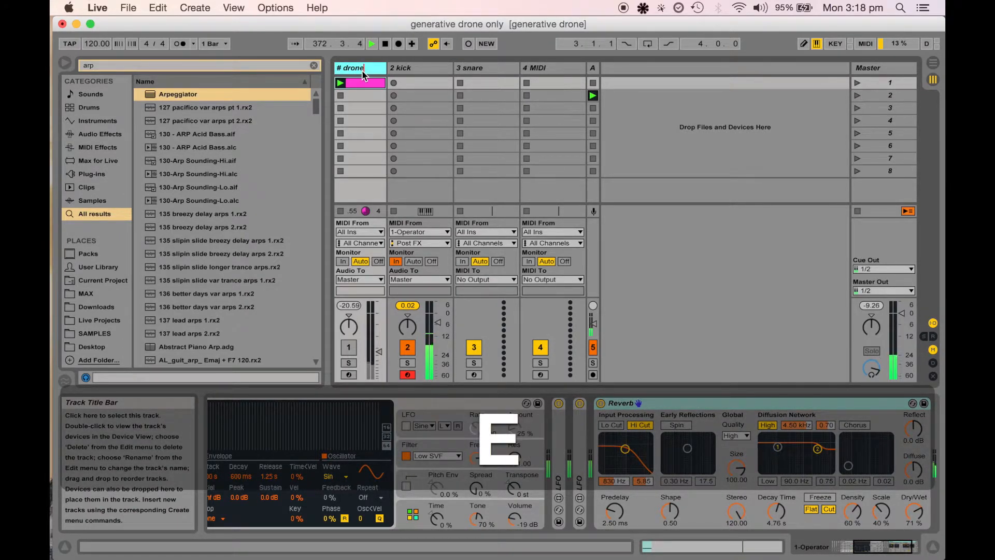
key("Return")
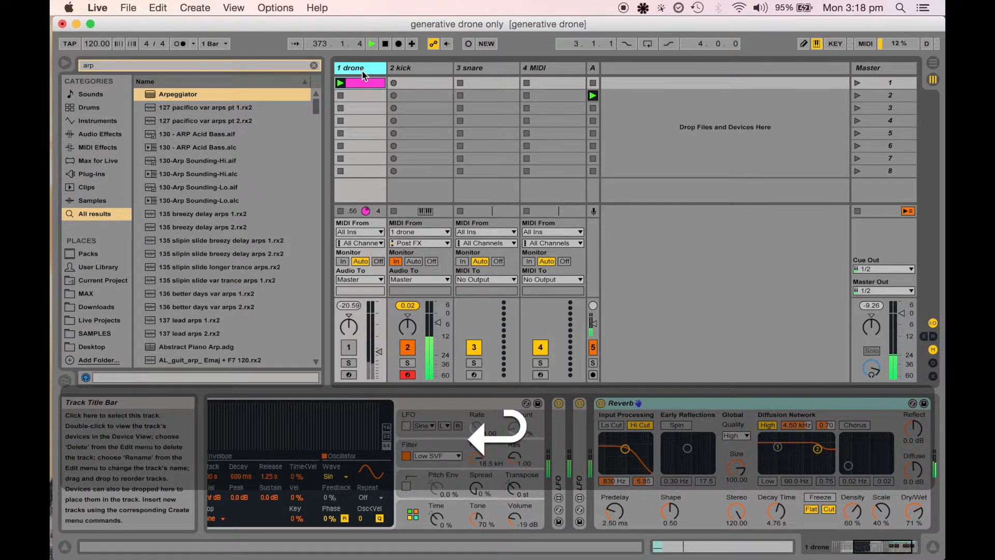
left_click(480, 69)
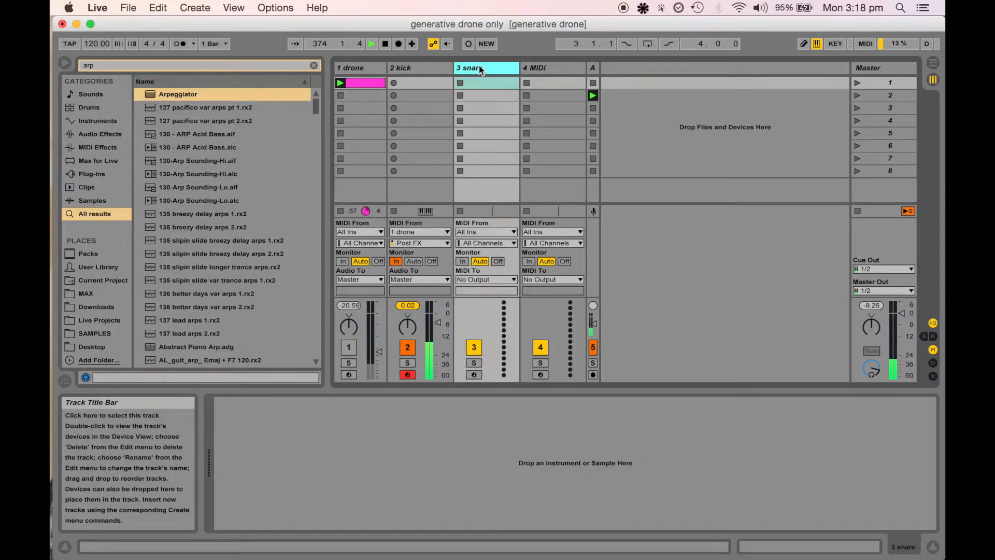
key("super+r")
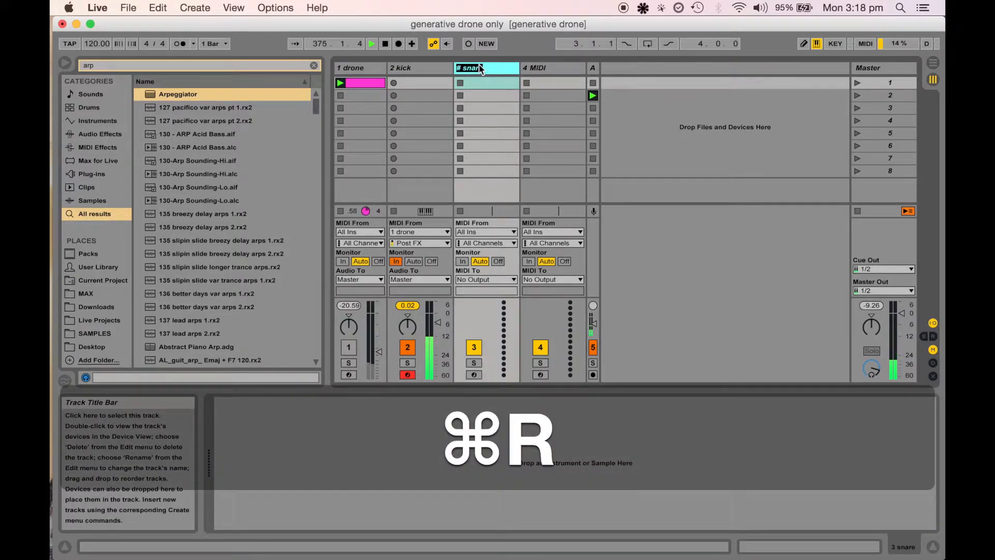
key("Escape")
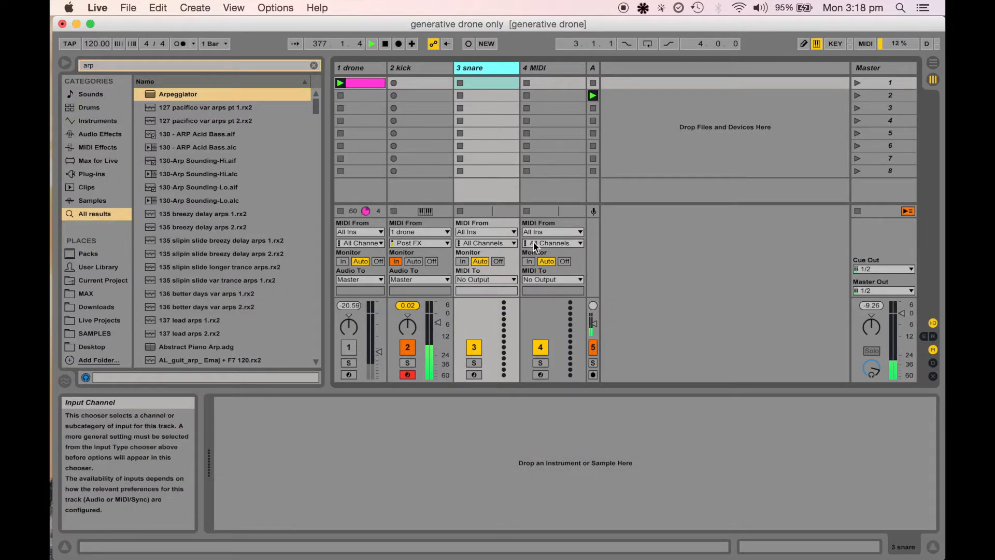
Route the snare track's MIDI input from "1 drone" Post FX and set its monitoring to In
left_click(480, 232)
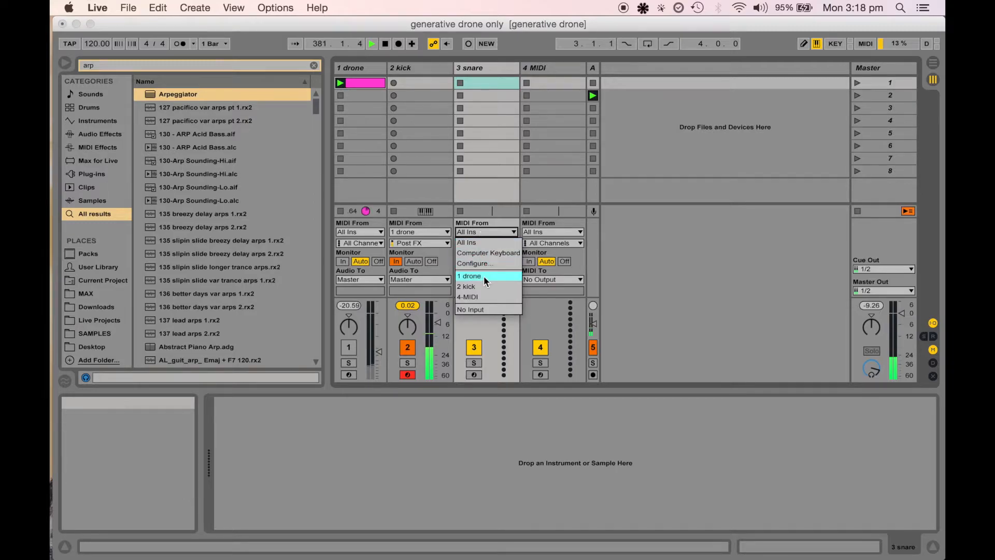
left_click(483, 276)
left_click(480, 242)
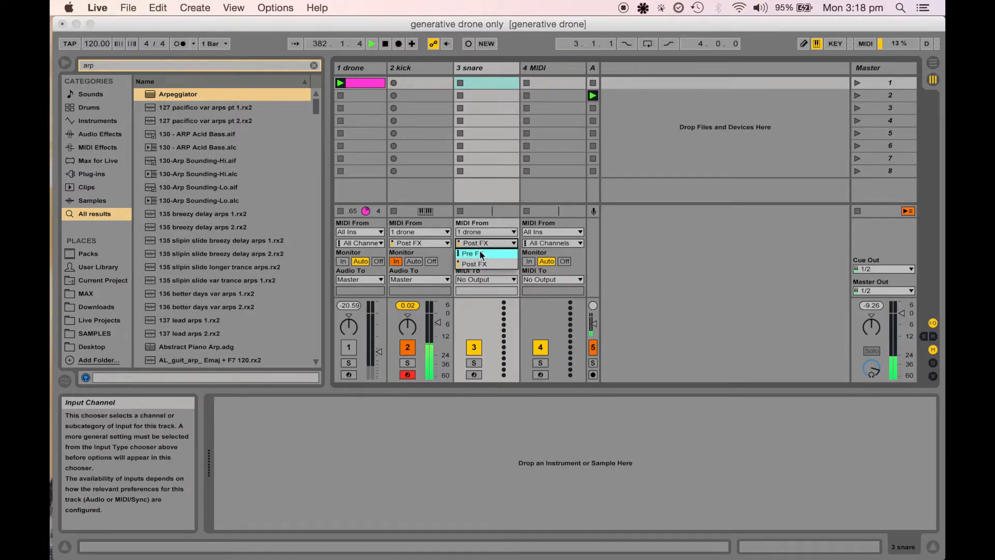
left_click(480, 260)
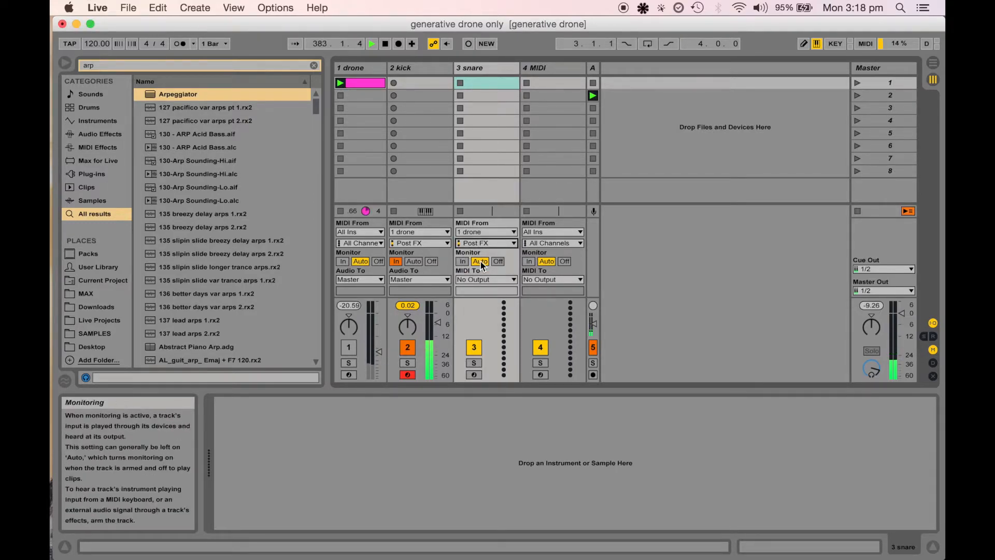
left_click(464, 260)
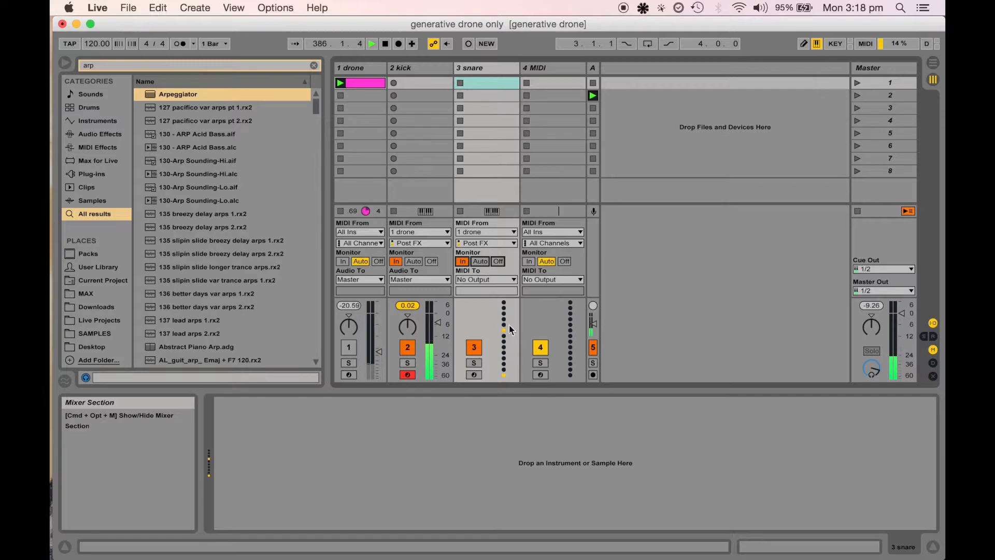
Load an Operator instrument onto the snare track
left_click(486, 67)
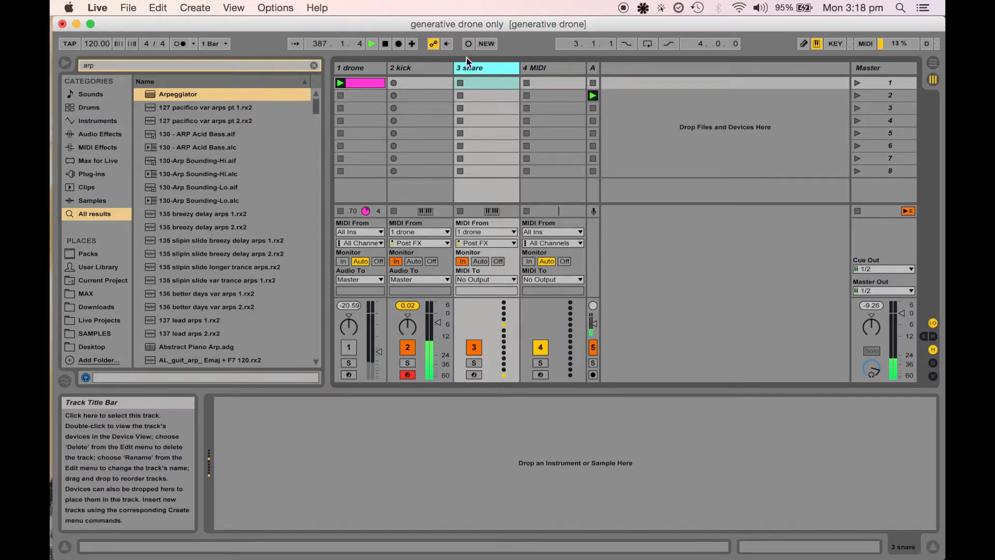
left_click(314, 65)
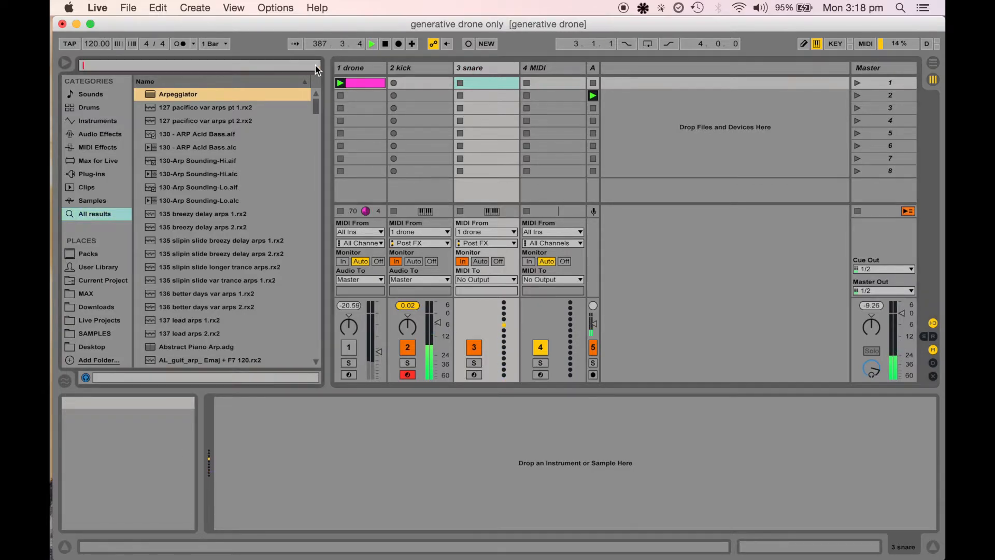
left_click(98, 148)
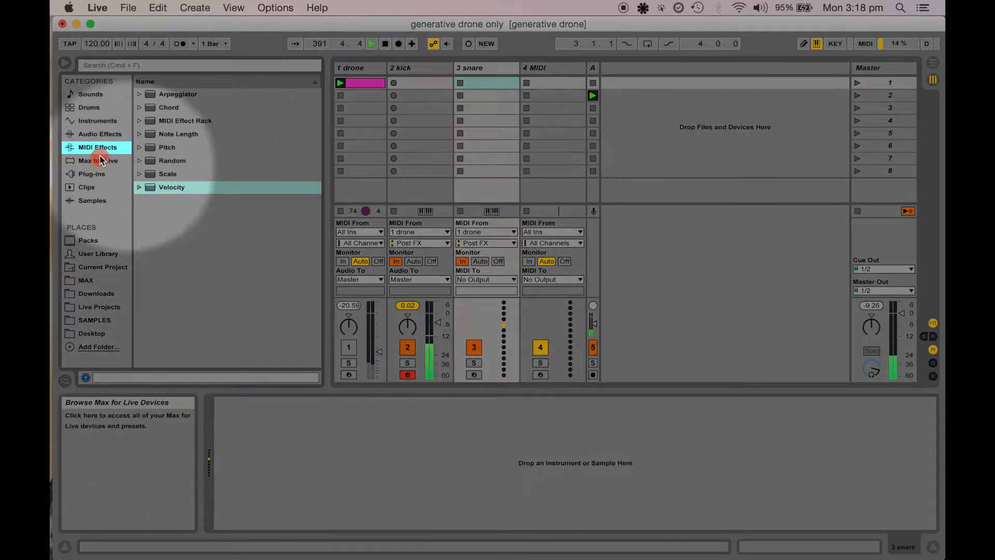
left_click(98, 121)
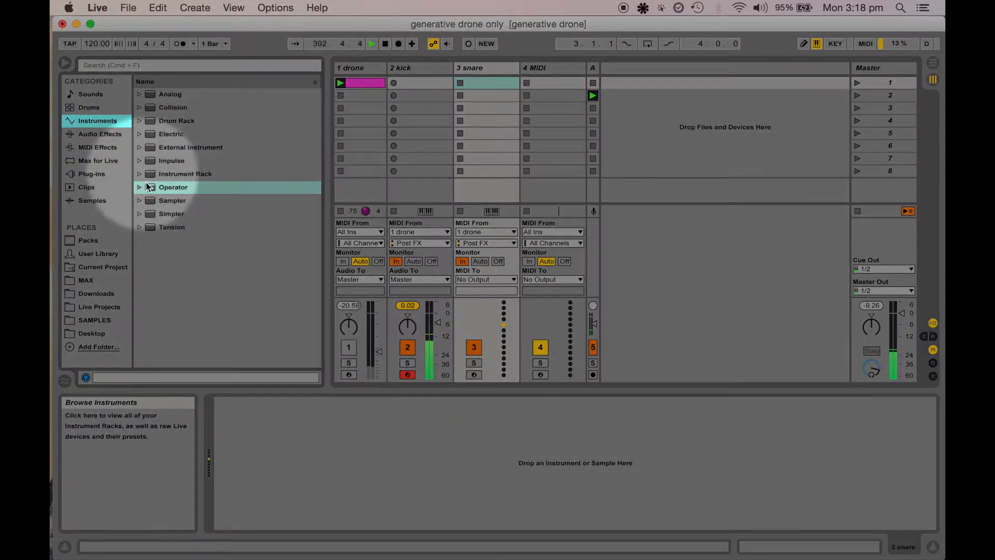
left_click_drag(149, 186, 490, 72)
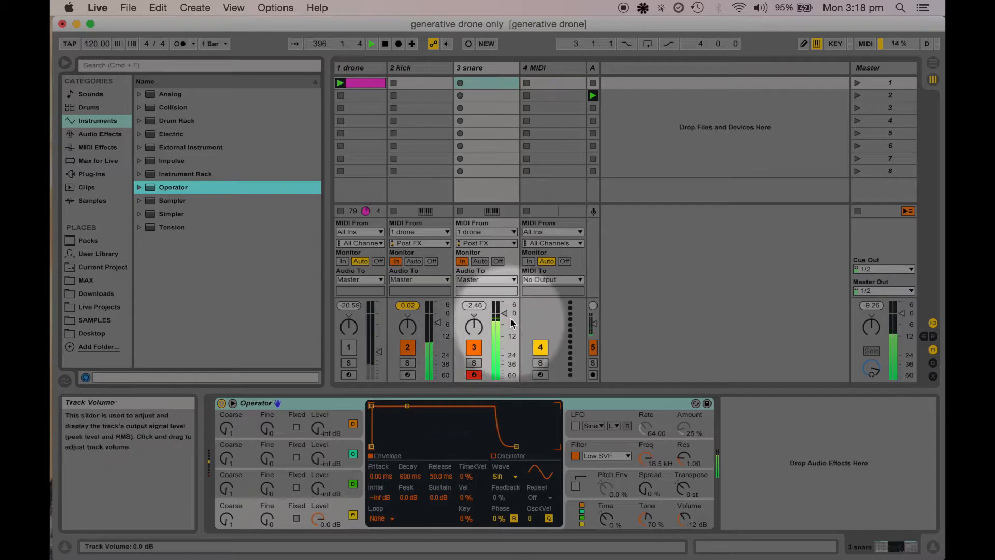
Set oscillator A to a fixed frequency of about 391 Hz and shorten its envelope decay to about 216 ms
mouse_move(501, 312)
left_mouse_down()
mouse_move(502, 352)
mouse_move(501, 301)
left_mouse_up()
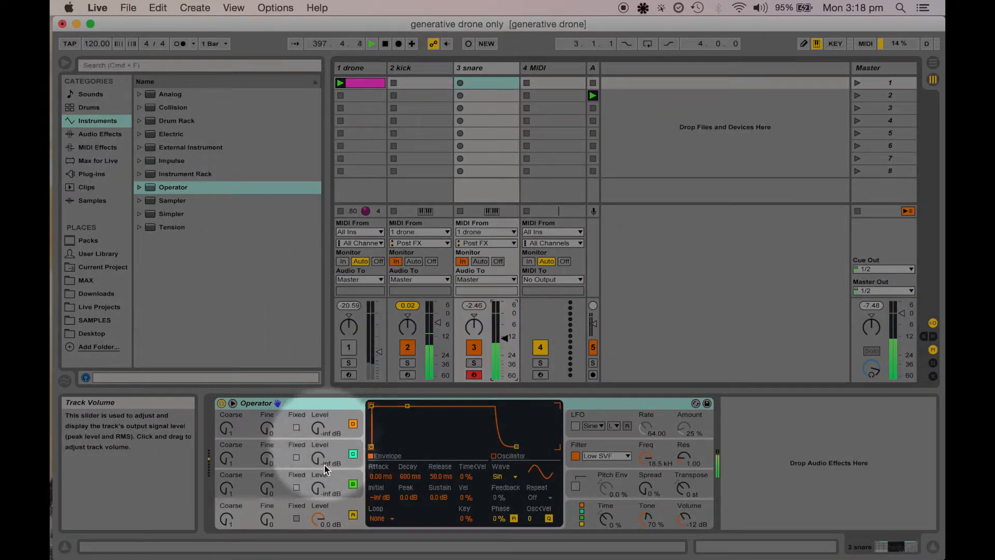
left_click(296, 518)
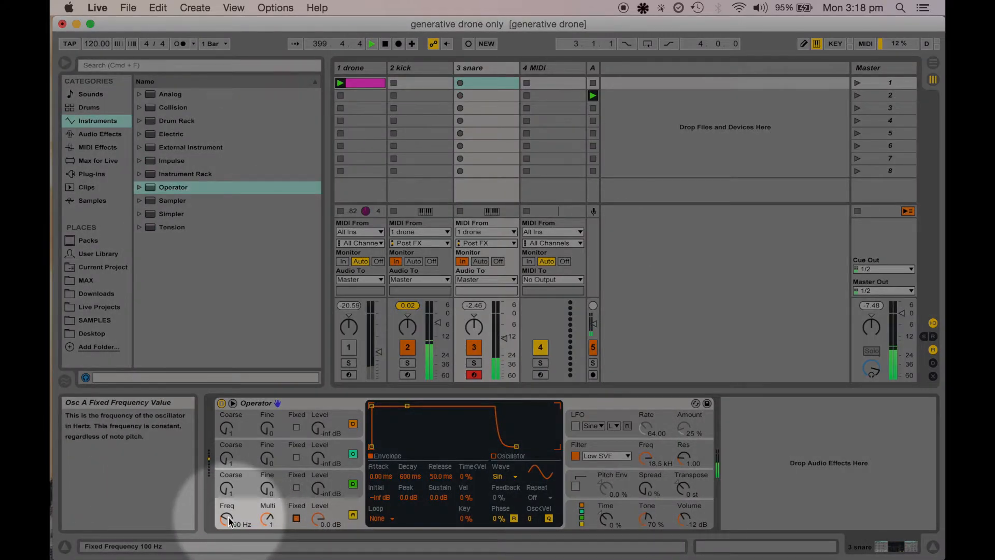
left_click_drag(228, 519, 228, 519)
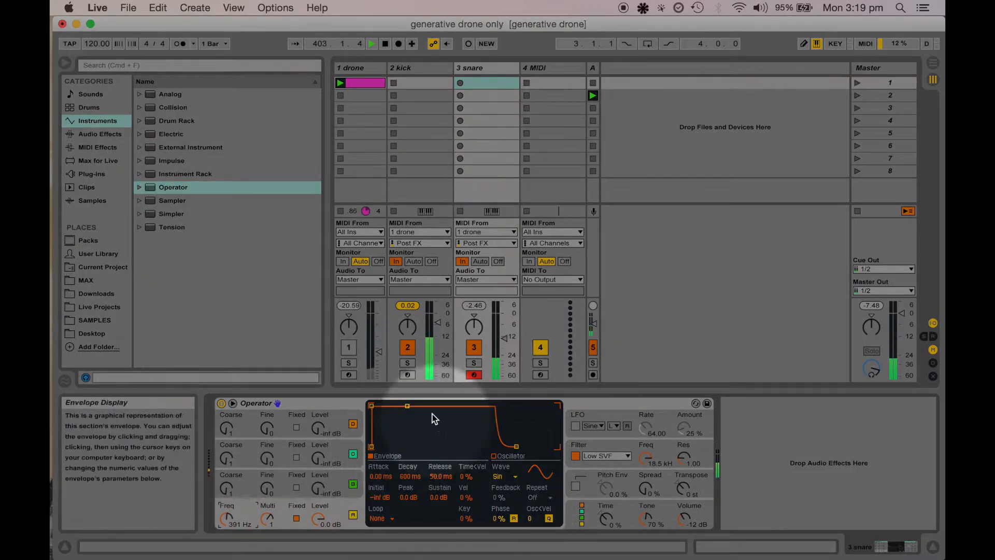
left_click(407, 406)
left_click_drag(407, 406, 402, 446)
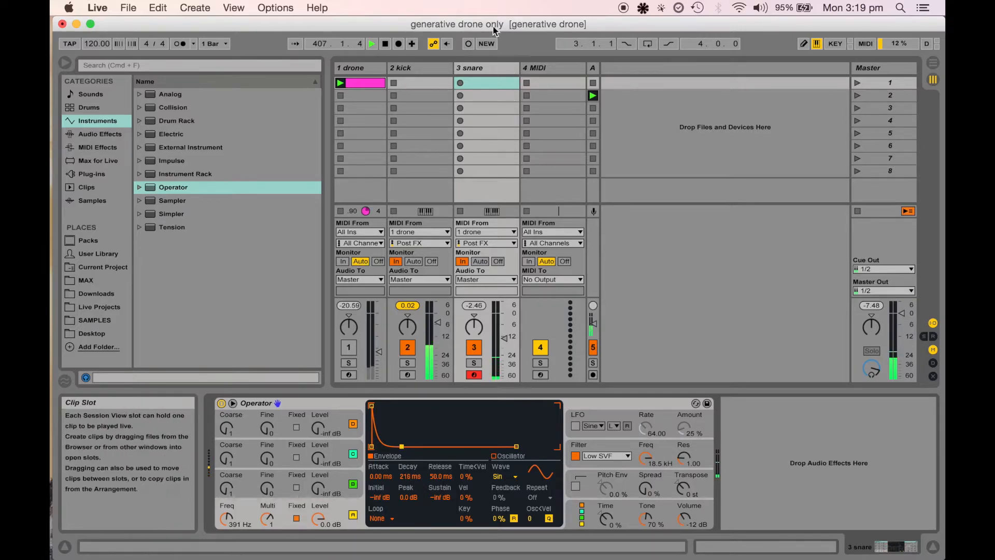
Search for "arp" and add the Arpeggiator to the snare track before the Operator
left_click(480, 69)
key("cmd+f")
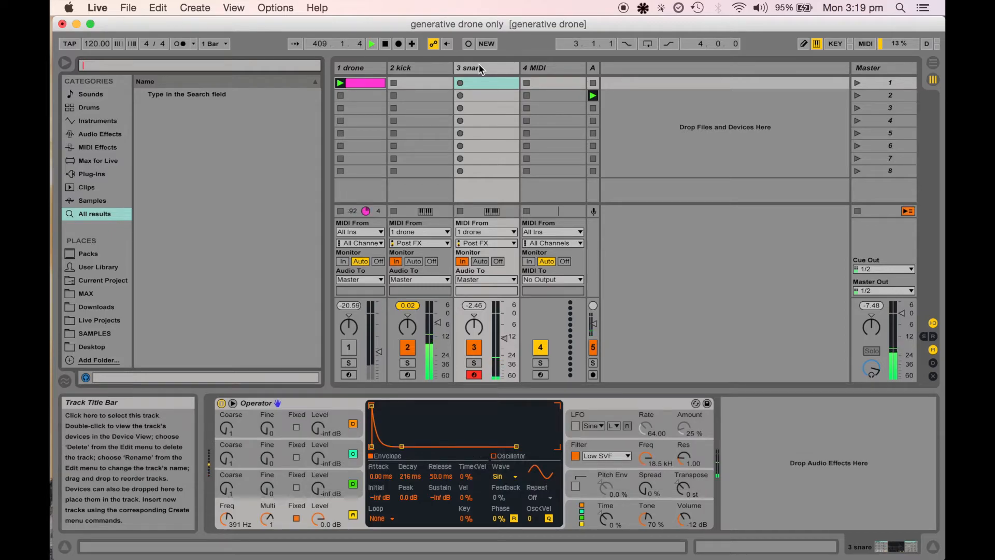
type("arp")
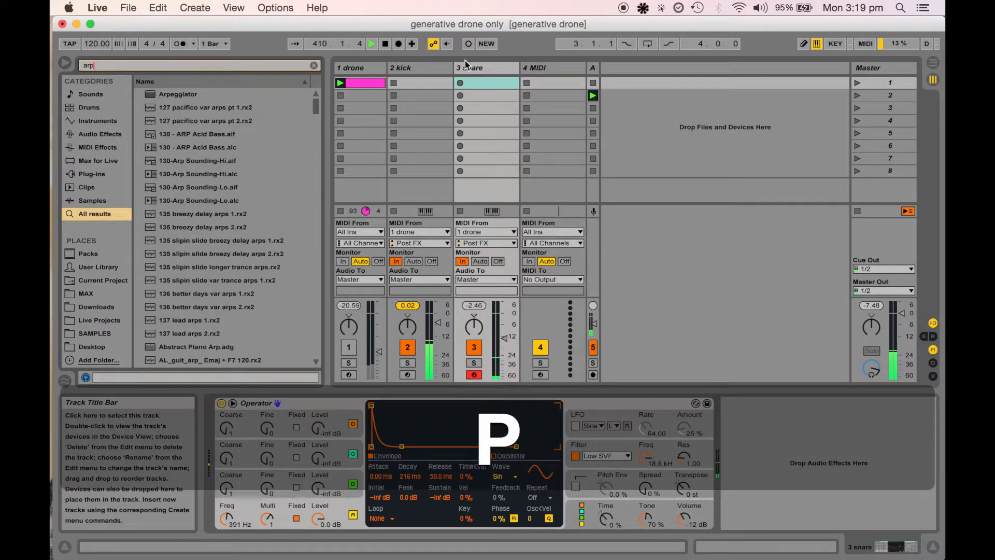
left_click_drag(197, 94, 482, 63)
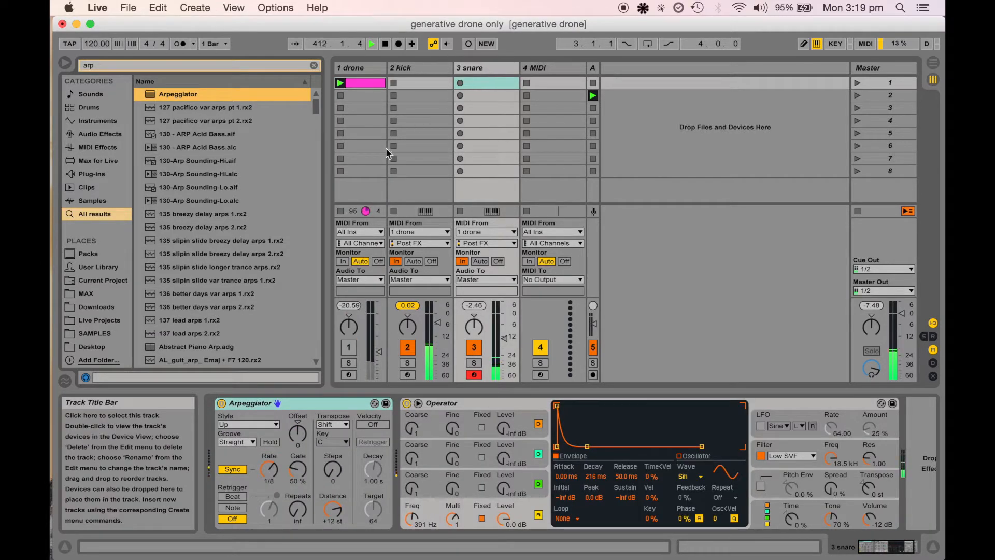
Set the Arpeggiator rate to 1/2 and adjust the snare track's volume
left_click(269, 471)
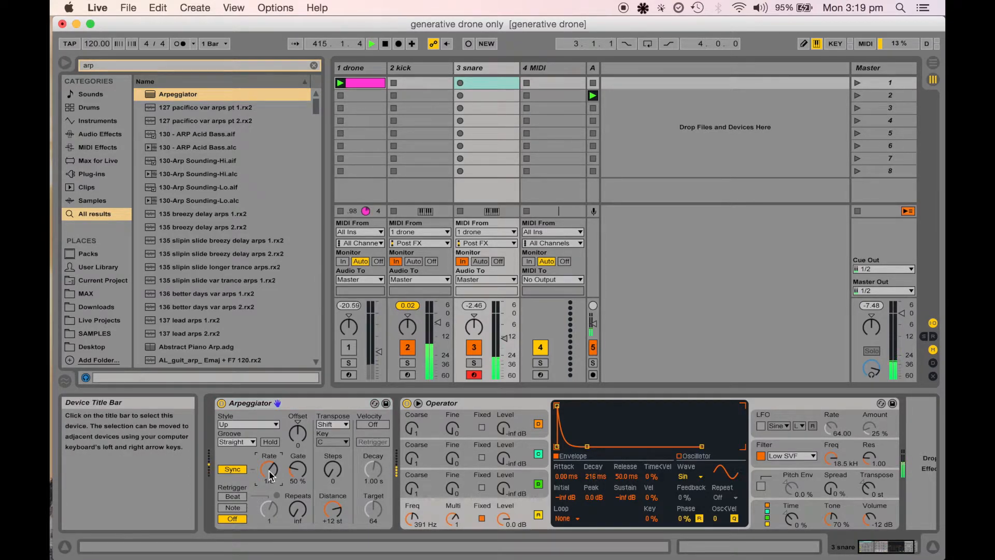
left_click_drag(269, 471, 269, 483)
left_click_drag(270, 476, 270, 456)
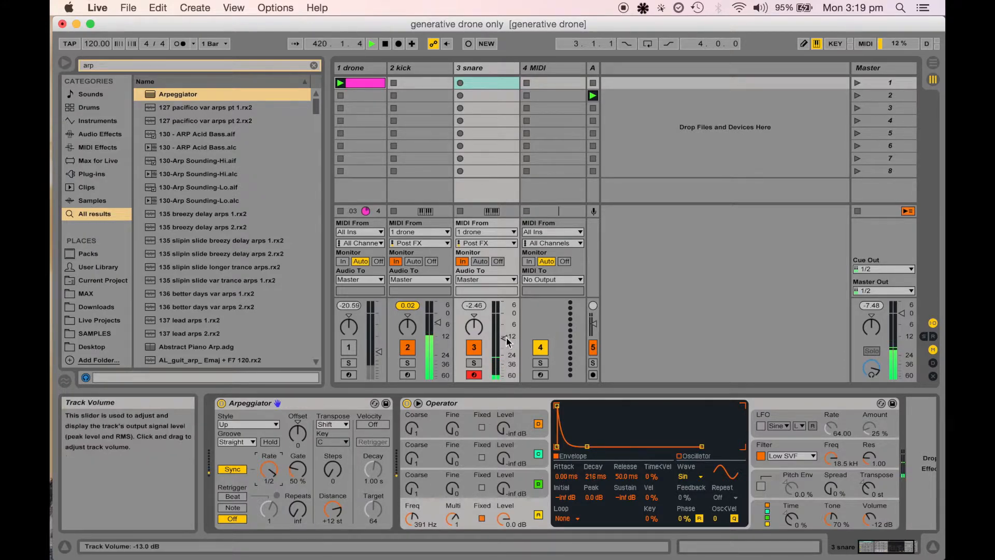
left_click_drag(504, 337, 504, 329)
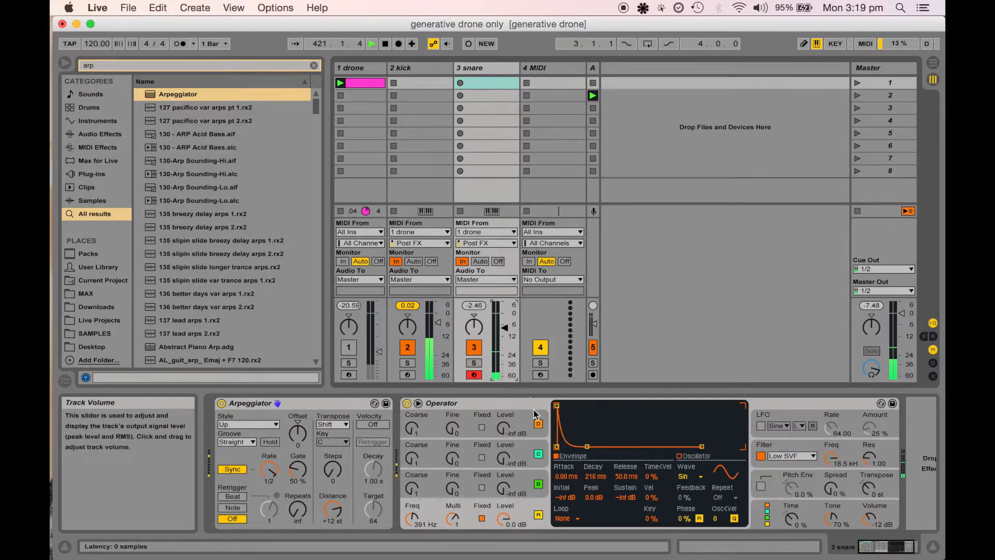
Choose the last Operator algorithm and raise oscillator B's level to about -7.9 dB
left_click(769, 518)
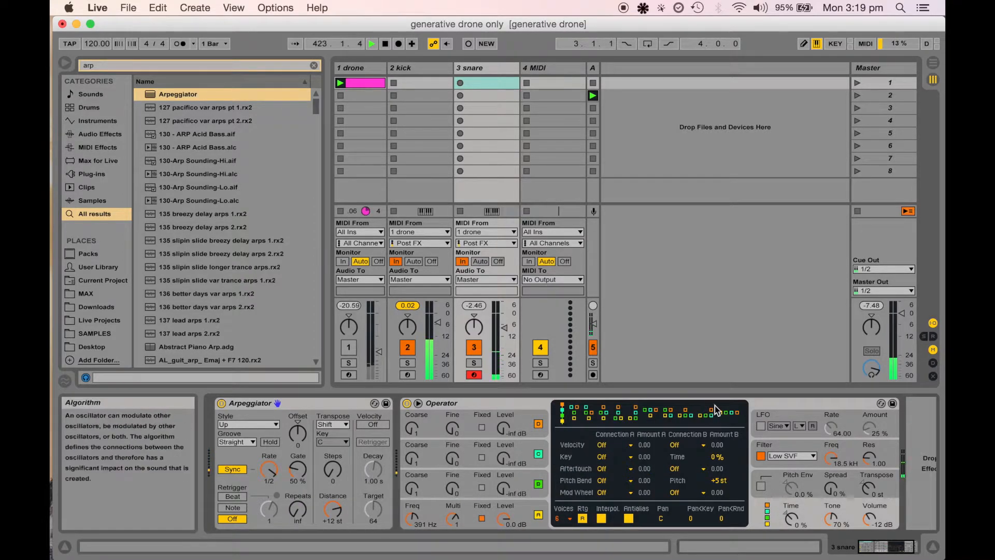
left_click(731, 414)
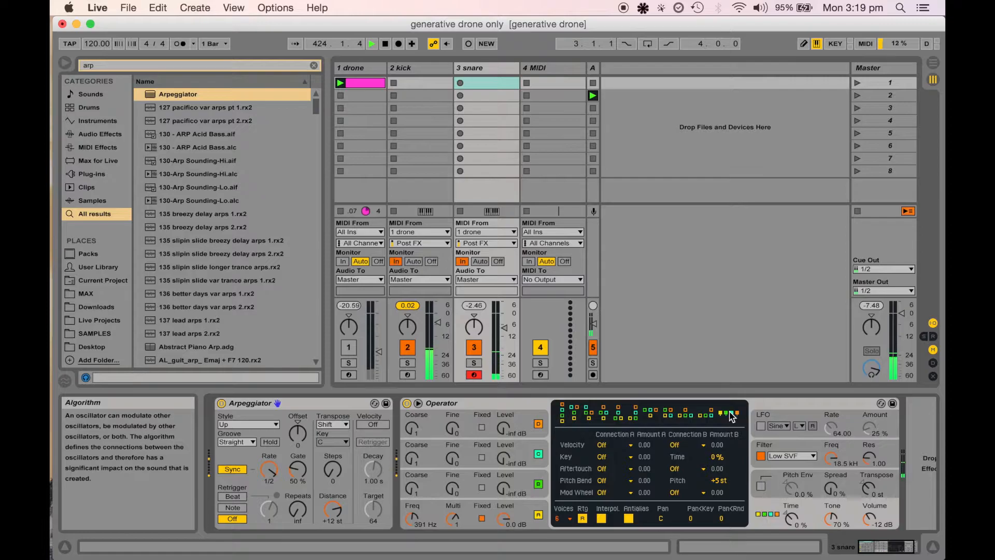
left_click(503, 487)
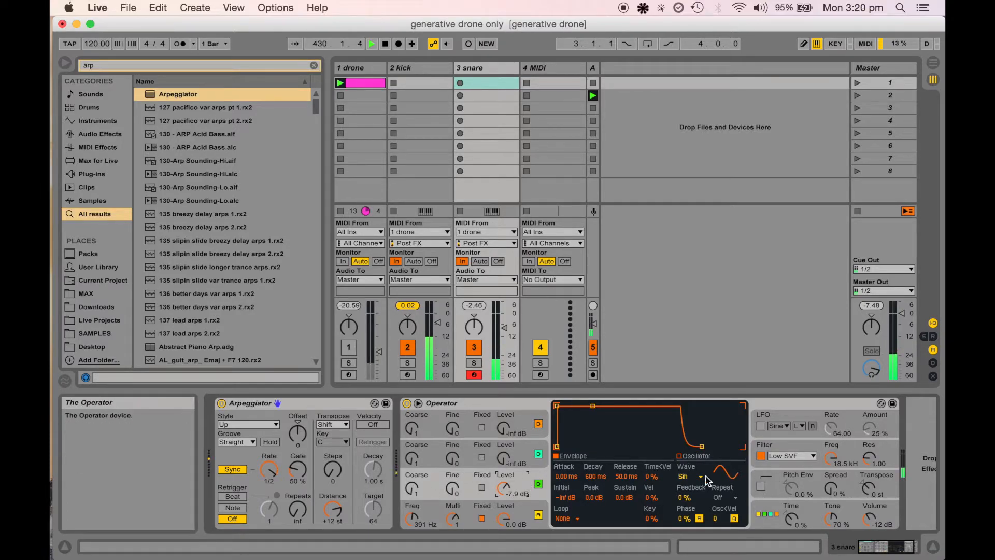
Set oscillator B's waveform to Noise Looped and shorten its envelope decay to about 278 ms
left_click(690, 477)
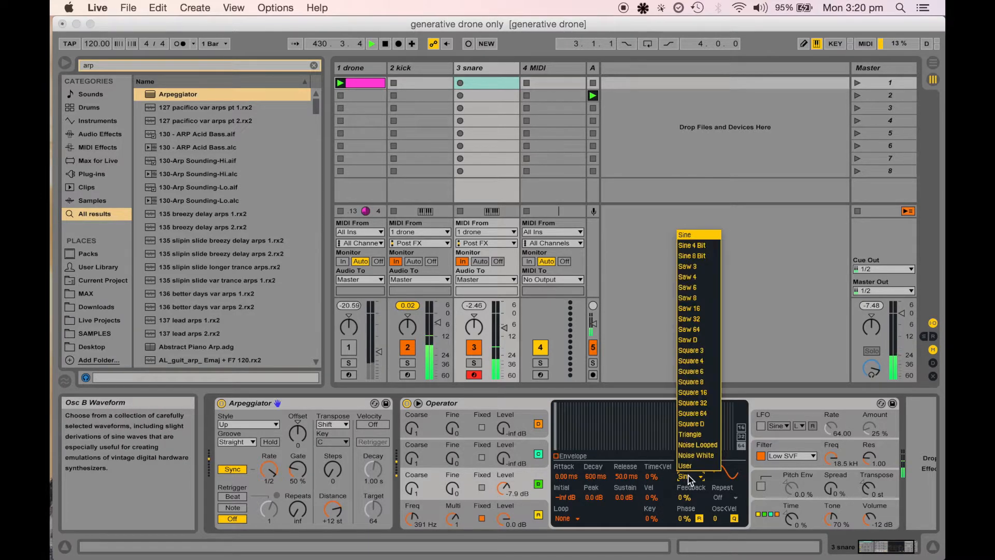
left_click(714, 449)
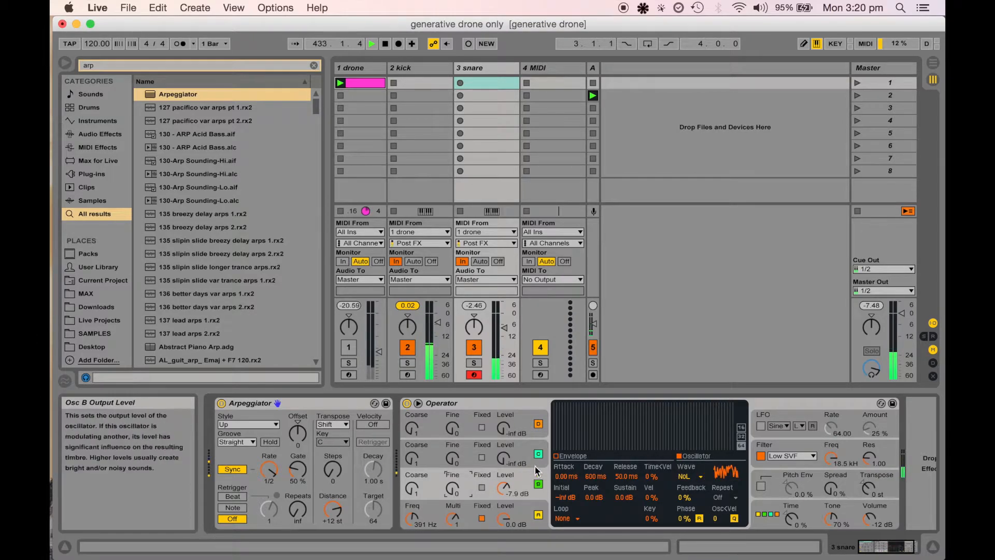
left_click_drag(594, 407, 592, 446)
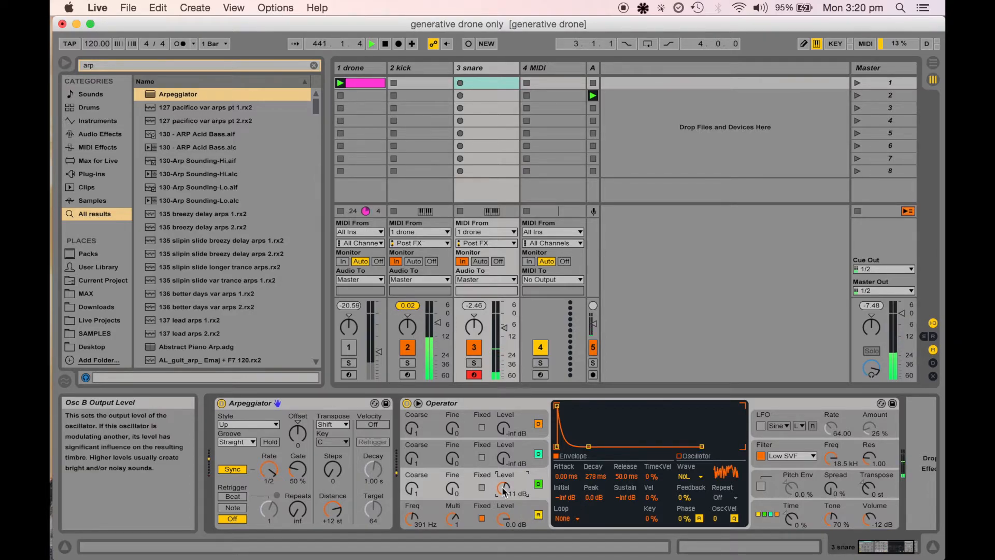
Lower oscillator B's level to about -9.2 dB and oscillator A's fixed frequency to about 257 Hz
left_click_drag(504, 489, 504, 486)
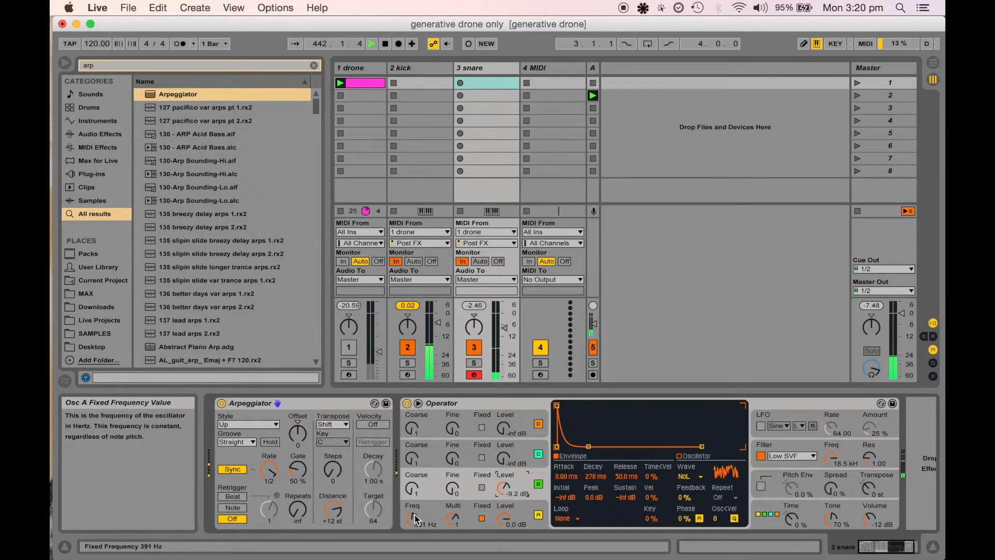
left_click_drag(414, 521, 414, 529)
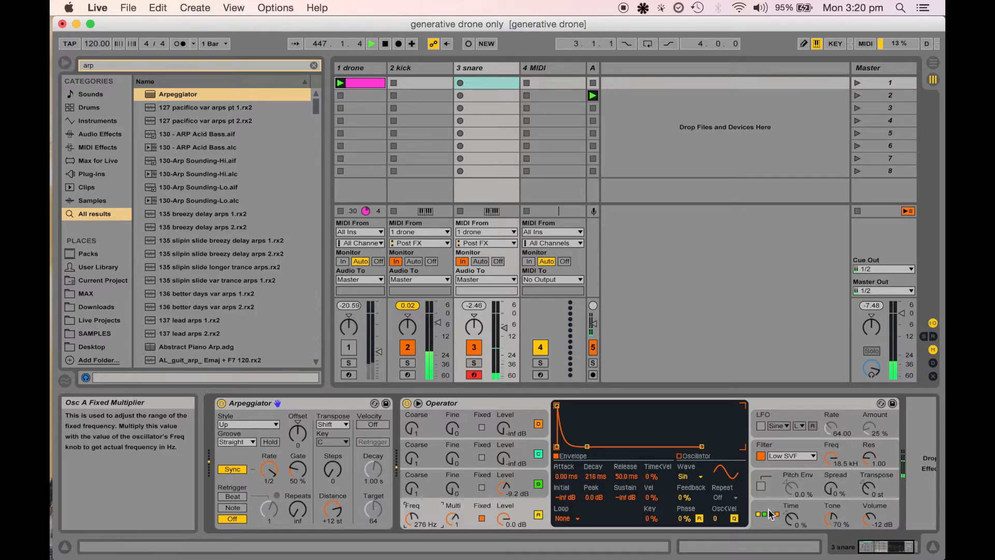
left_click_drag(413, 516, 413, 521)
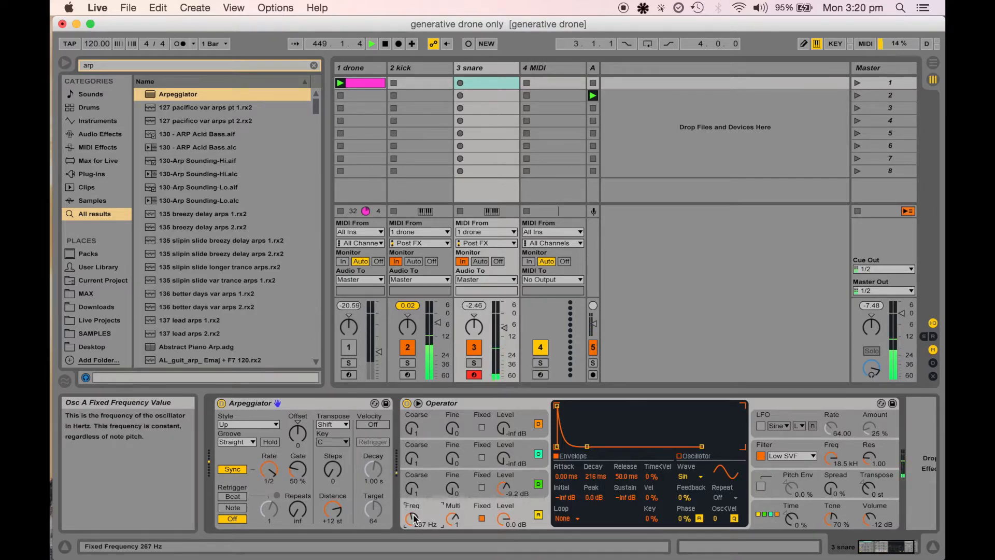
Search for "del" and add a Simple Delay to the snare track after the Operator
left_click(478, 403)
scroll(478, 403, "right", 2)
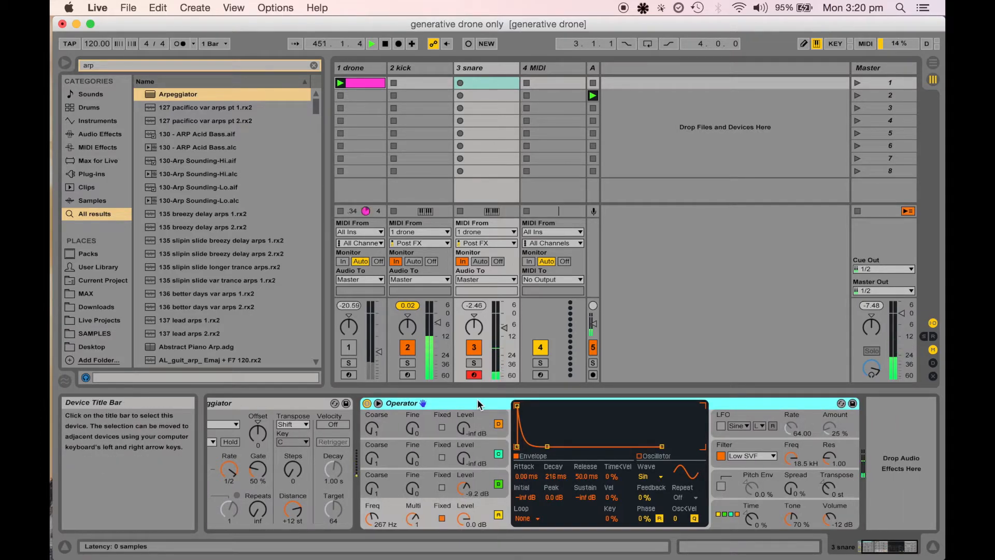
left_click(313, 66)
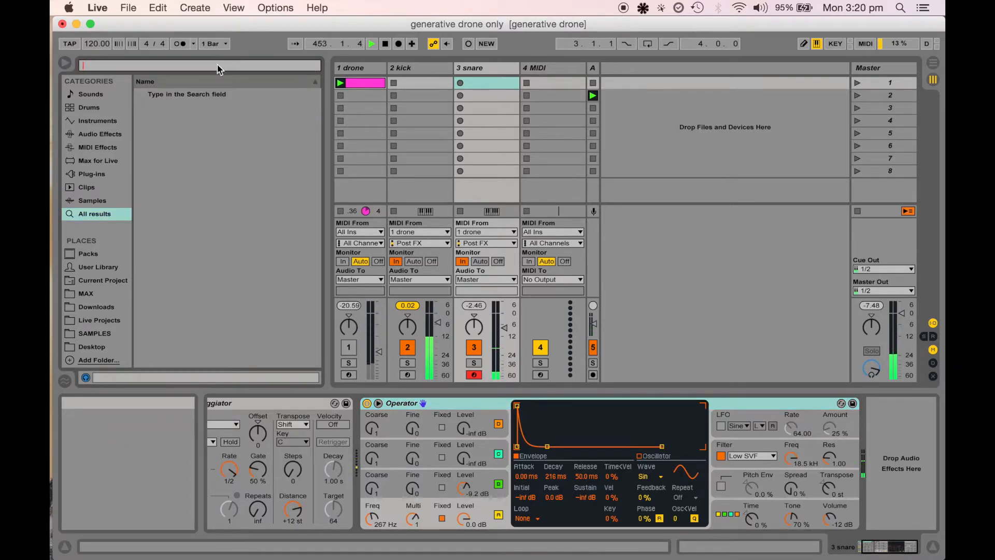
type("def")
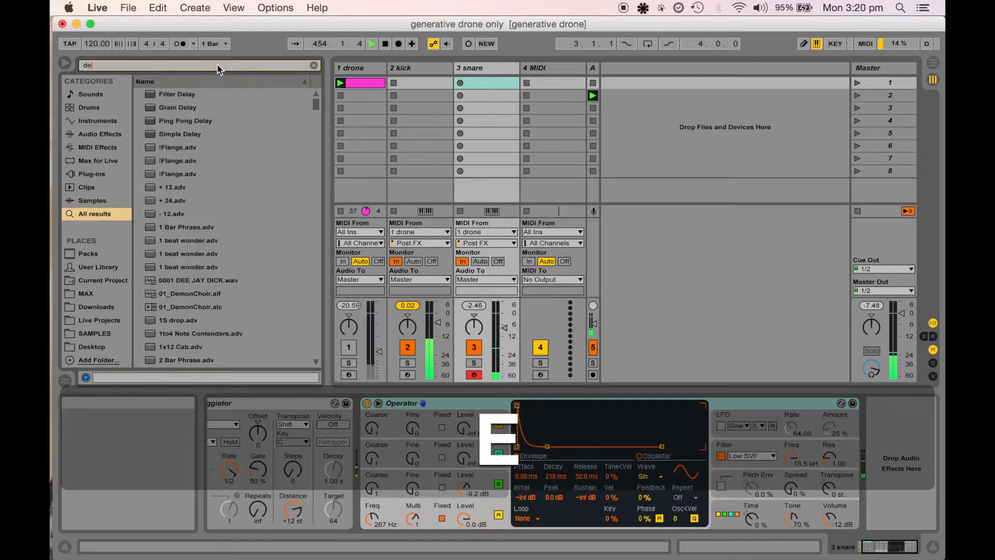
key("BackSpace")
type("l")
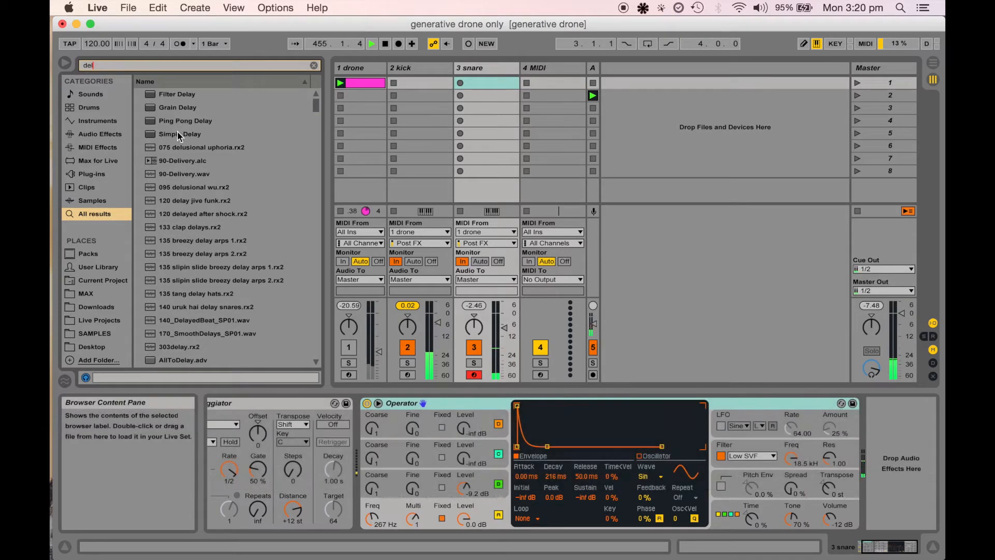
left_click(180, 134)
left_click_drag(182, 132, 472, 67)
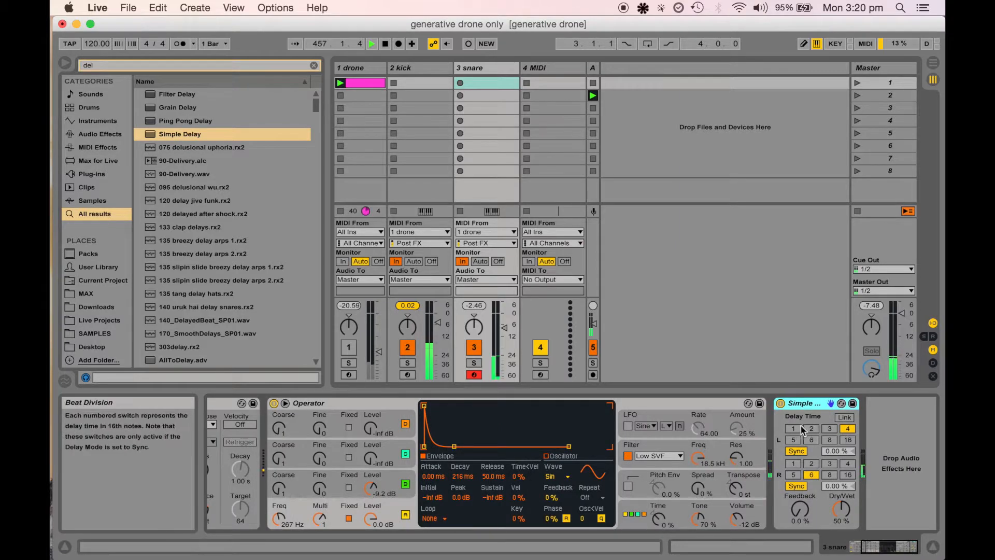
Set the Simple Delay's left delay time to 2 sixteenths and link both channels
left_click(812, 429)
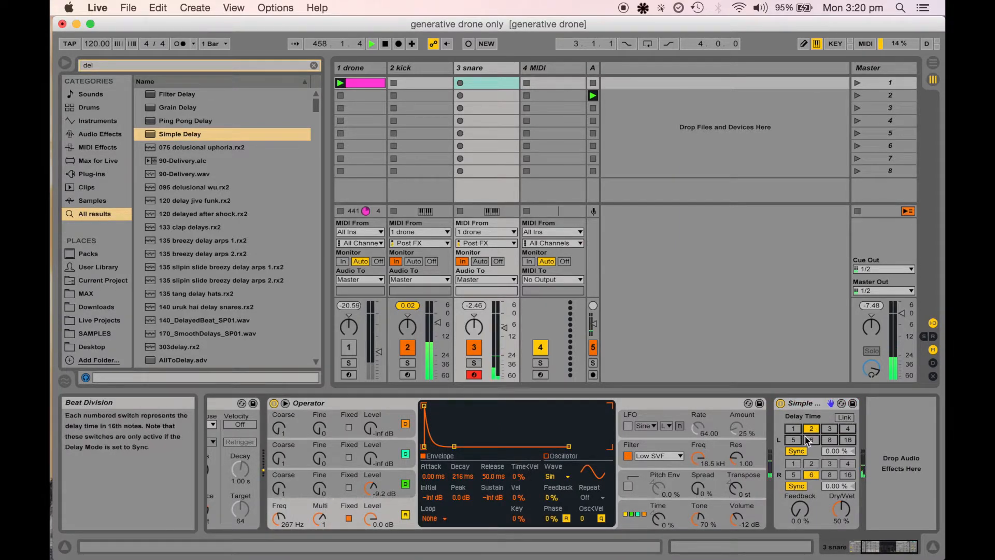
left_click(824, 438)
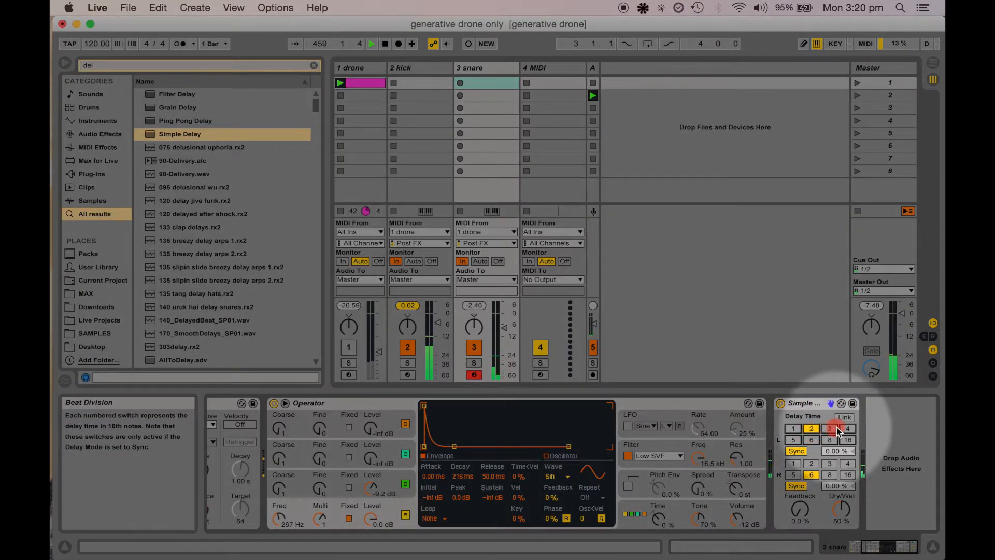
left_click(845, 418)
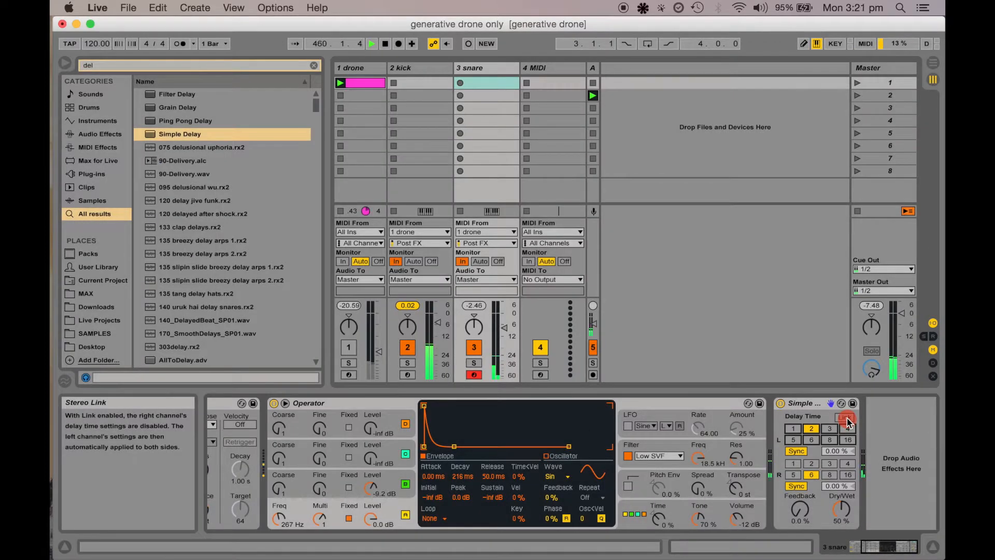
Link the Simple Delay's channels, set its dry/wet to 100% and its delay time to 4 sixteenths
left_click(845, 418)
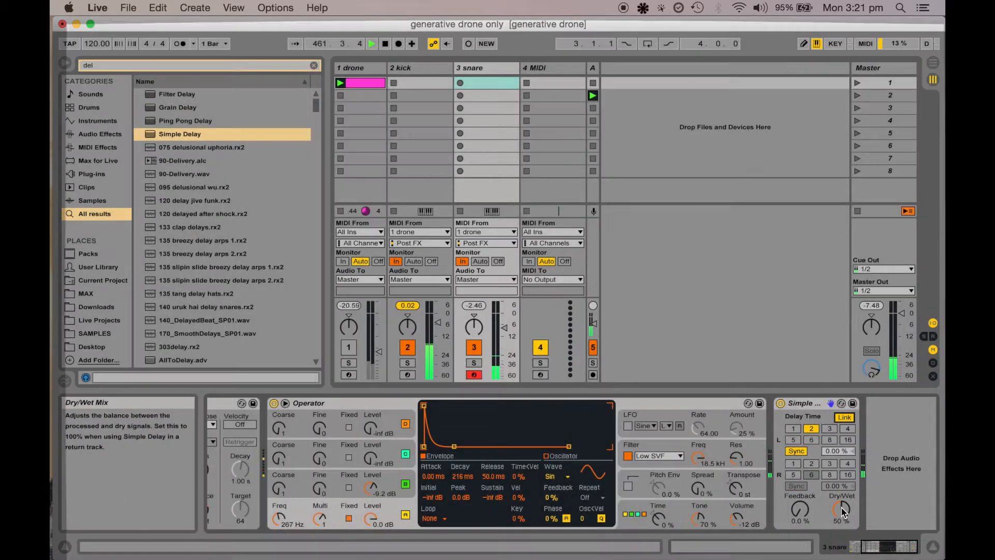
mouse_move(840, 509)
left_mouse_down()
mouse_move(840, 490)
mouse_move(842, 511)
left_mouse_up()
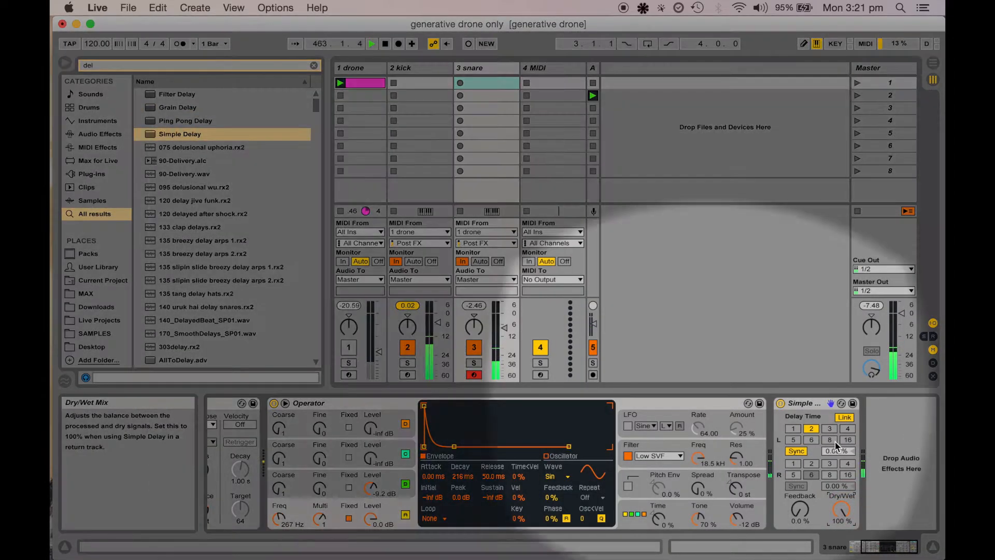
left_click(849, 428)
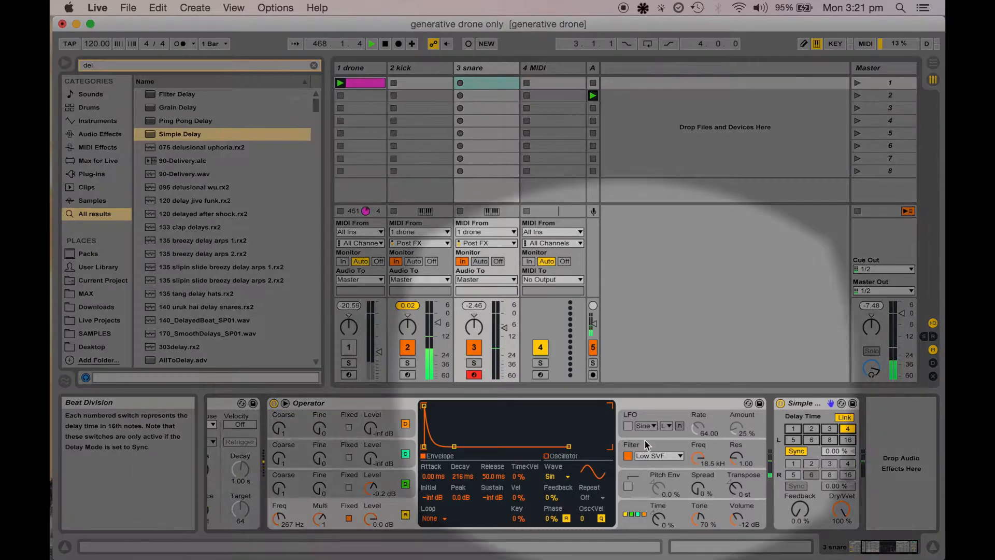
Raise the snare track's volume slightly
left_click(500, 325)
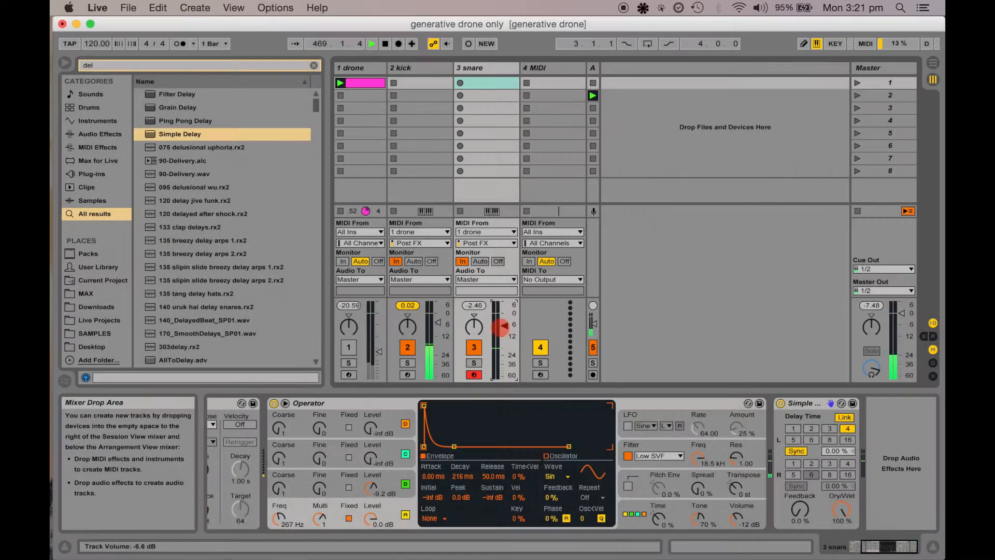
left_click_drag(501, 325, 501, 320)
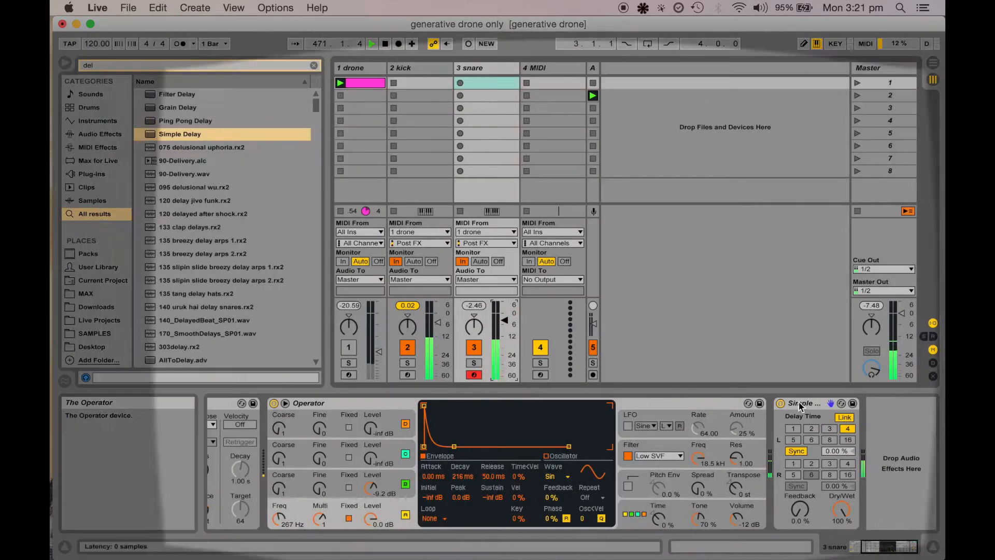
Duplicate the Simple Delay, set the copy to 5 sixteenths and 50% dry/wet, and switch the copy off
left_click(804, 403)
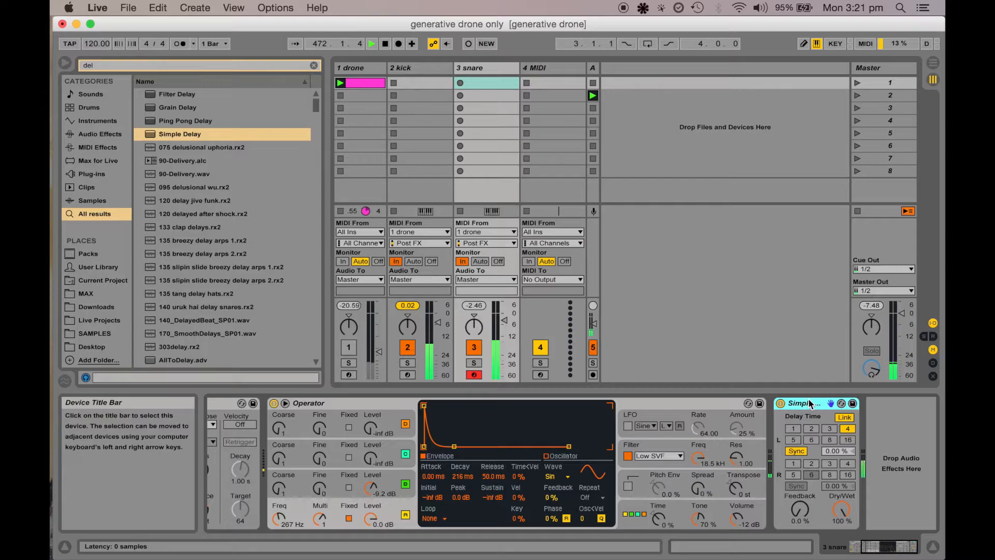
key("super+d")
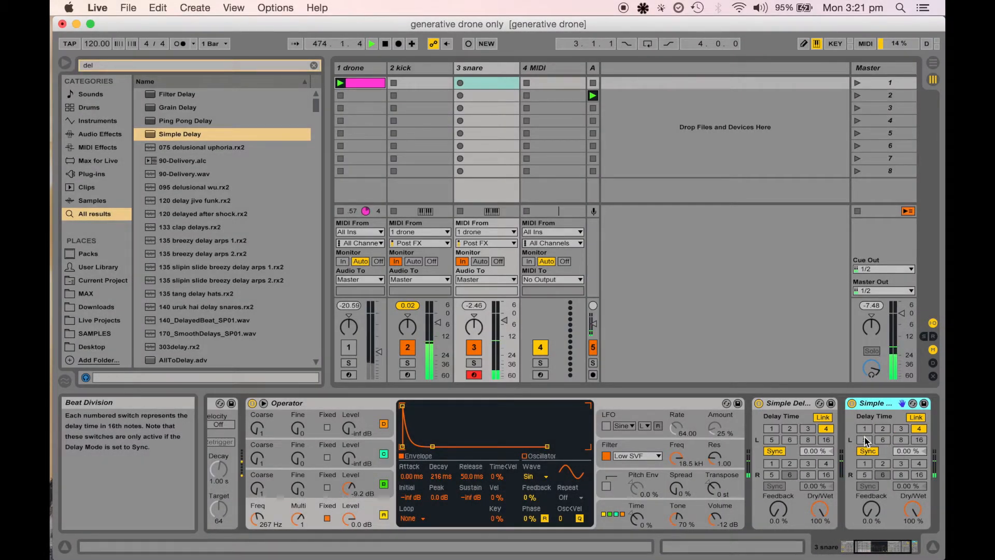
left_click(883, 439)
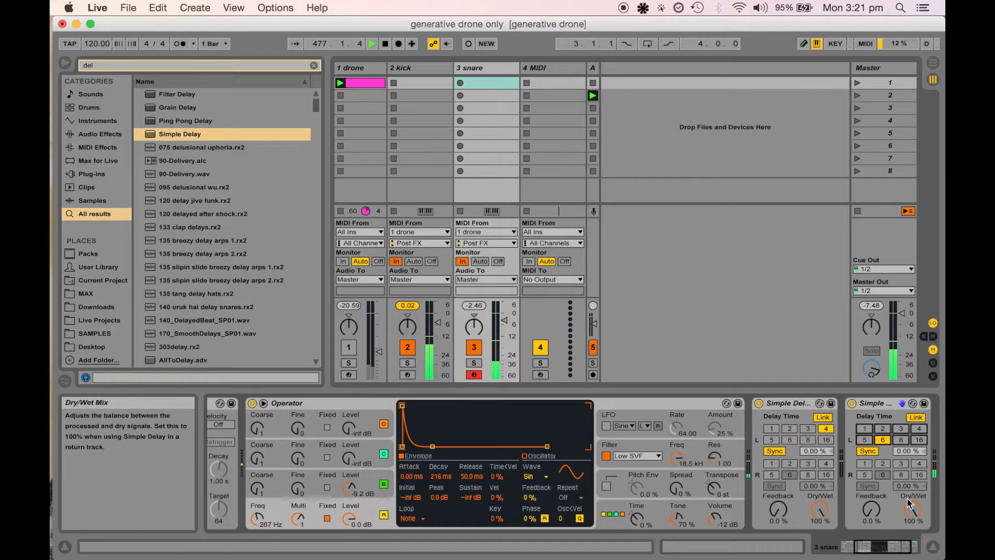
left_click_drag(911, 511, 911, 523)
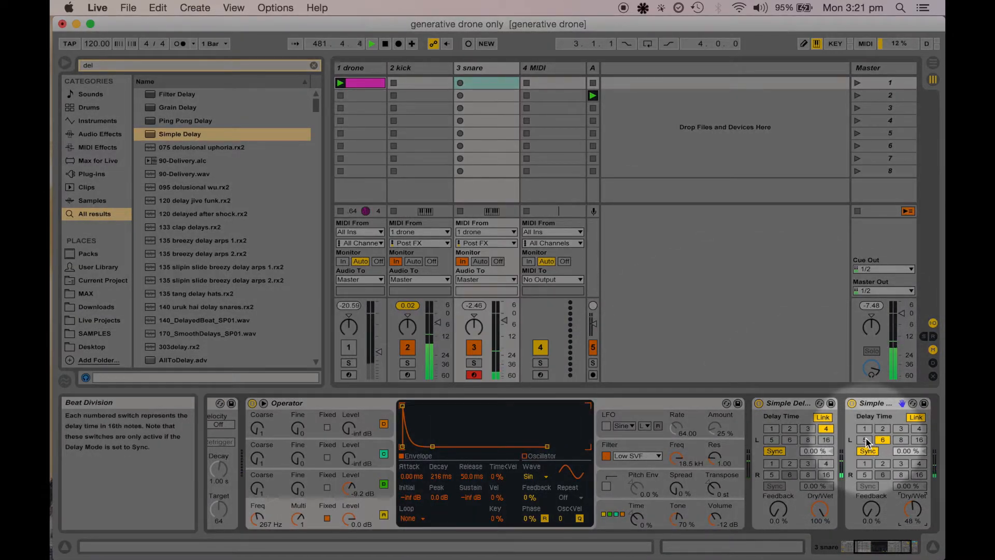
left_click(865, 440)
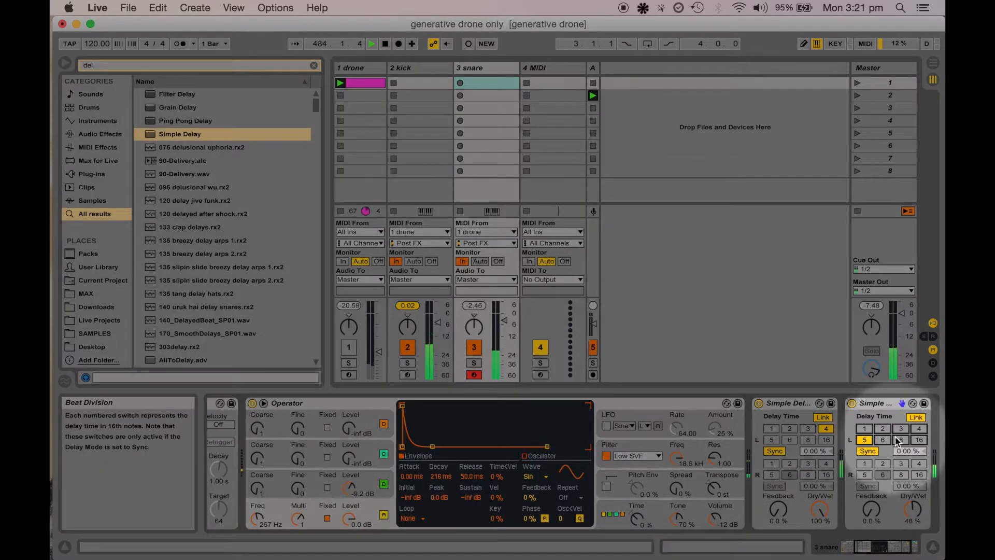
left_click(900, 440)
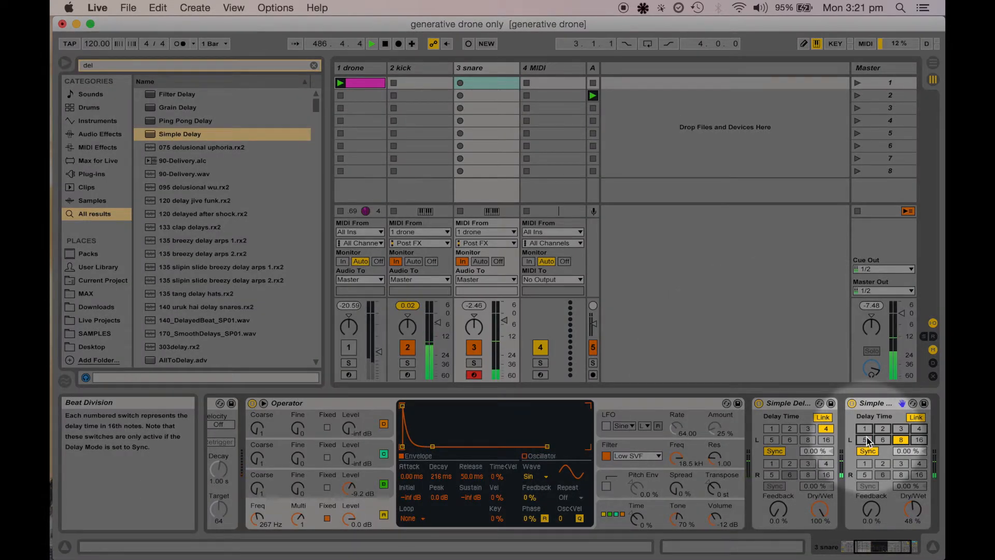
left_click(866, 440)
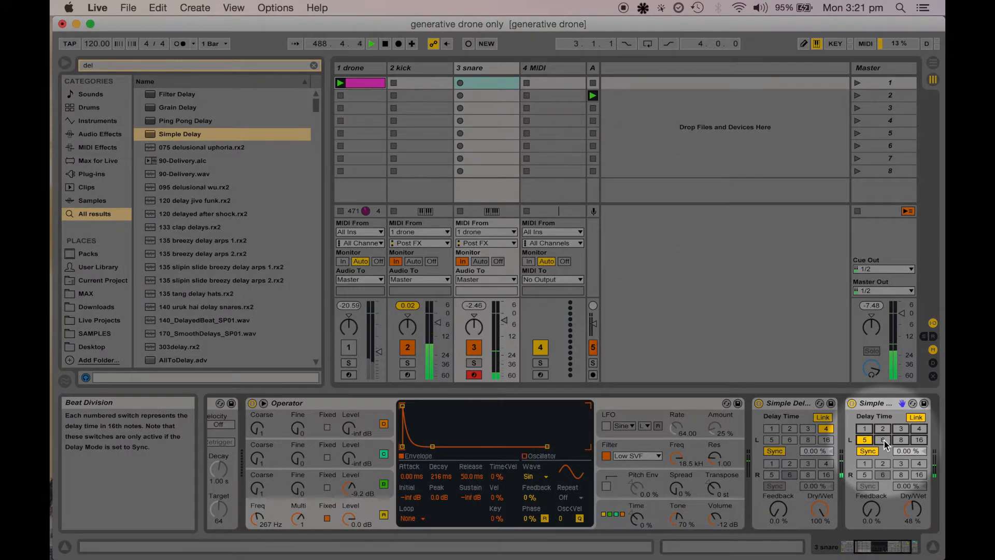
left_click(883, 439)
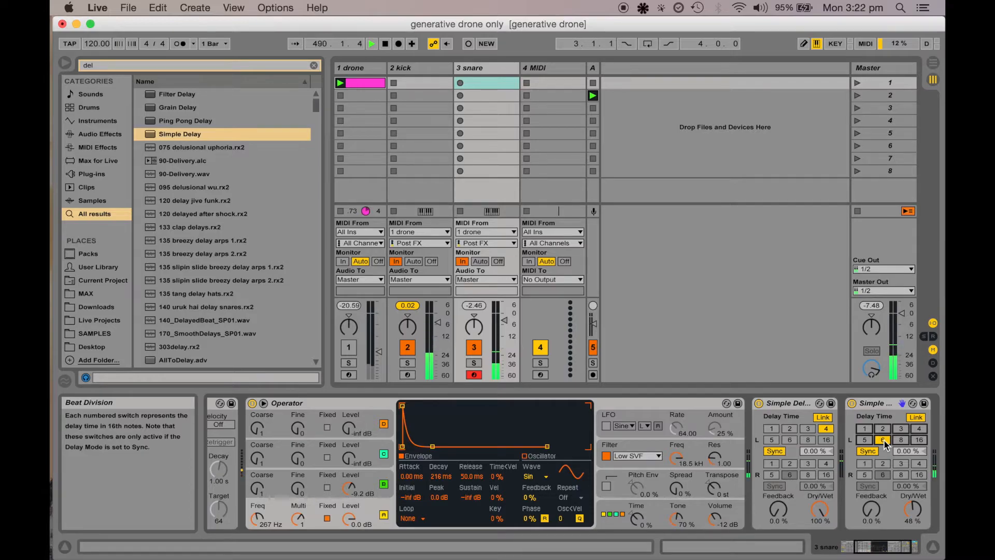
left_click(865, 439)
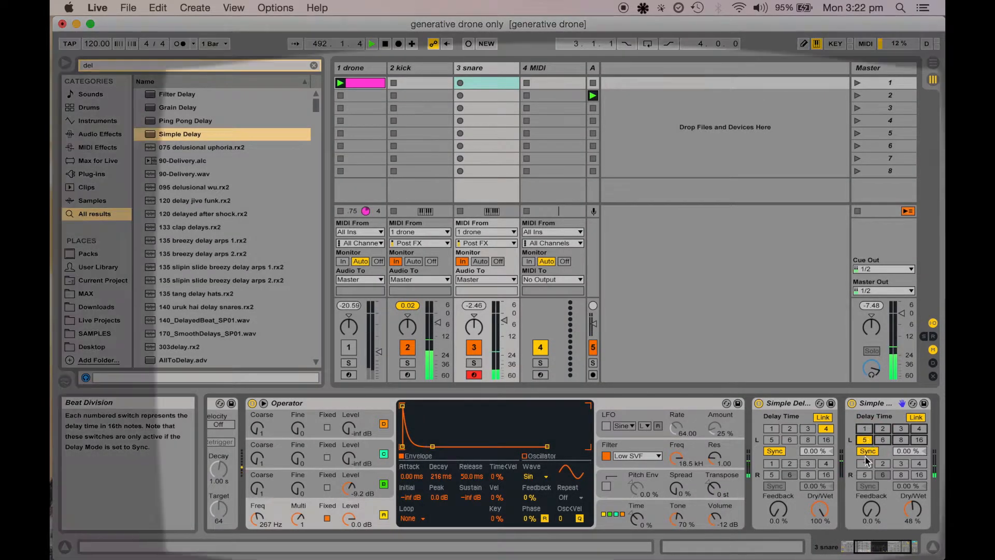
type("50")
key("Return")
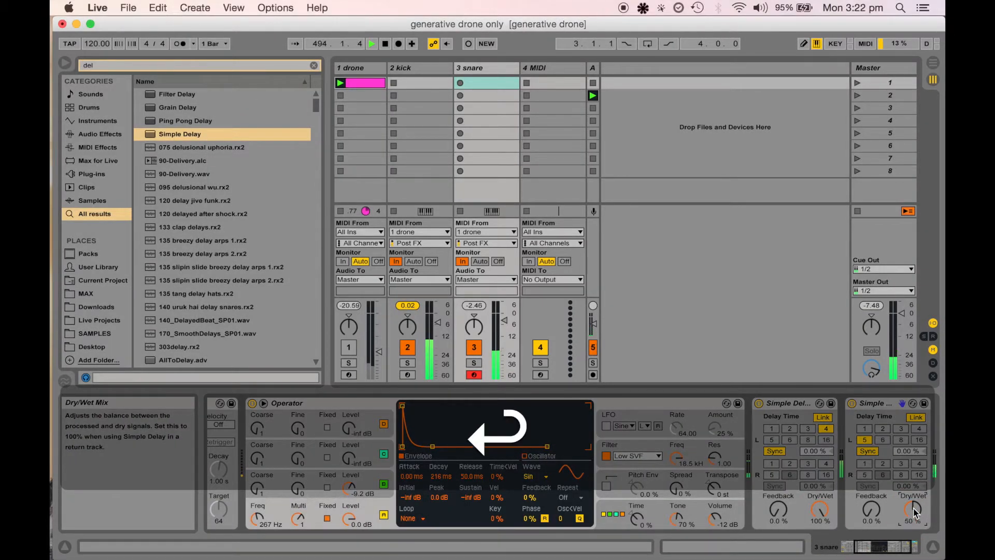
left_click(852, 404)
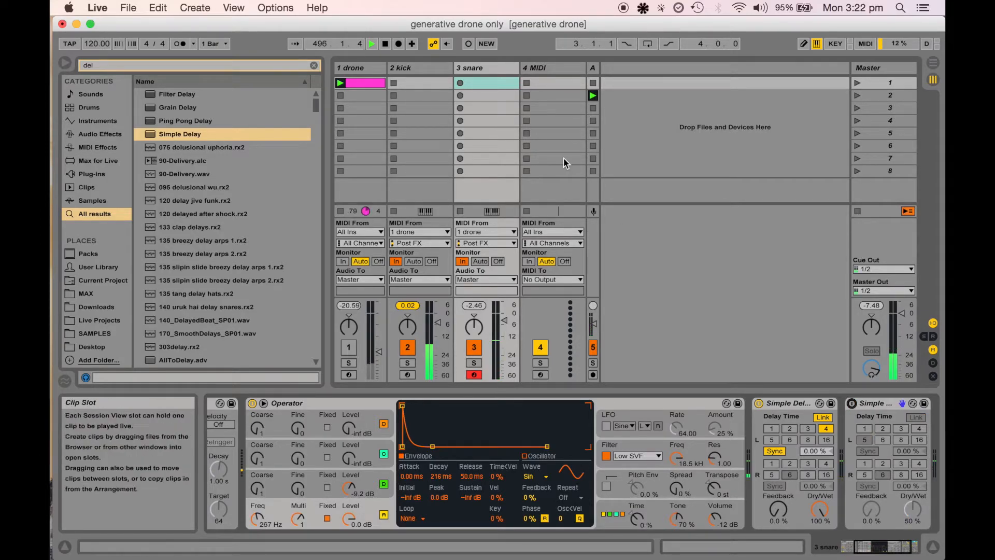
Load an Operator onto the 4 MIDI track by searching "opera" and set its MIDI input to 1 drone
left_click(484, 68)
left_click(541, 68)
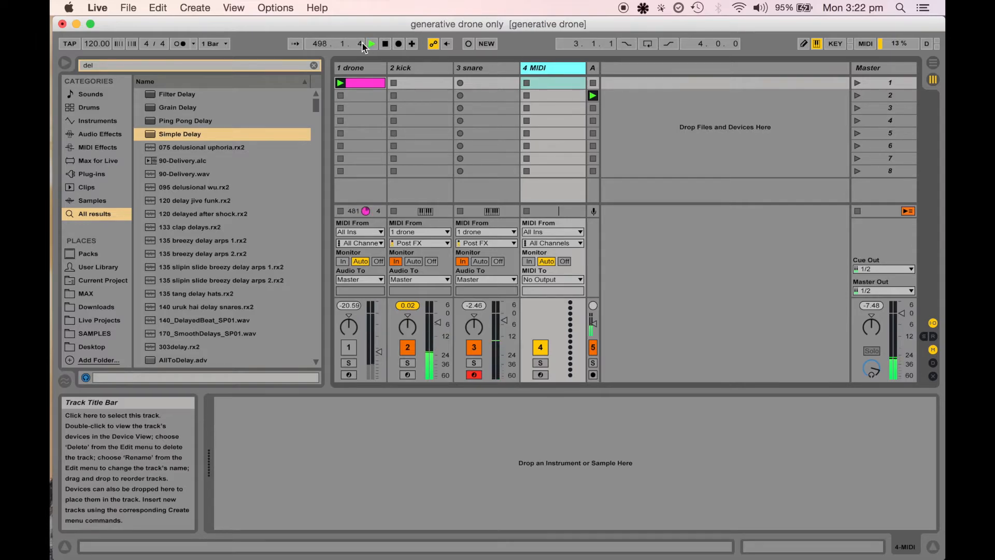
left_click(313, 65)
key("super+f")
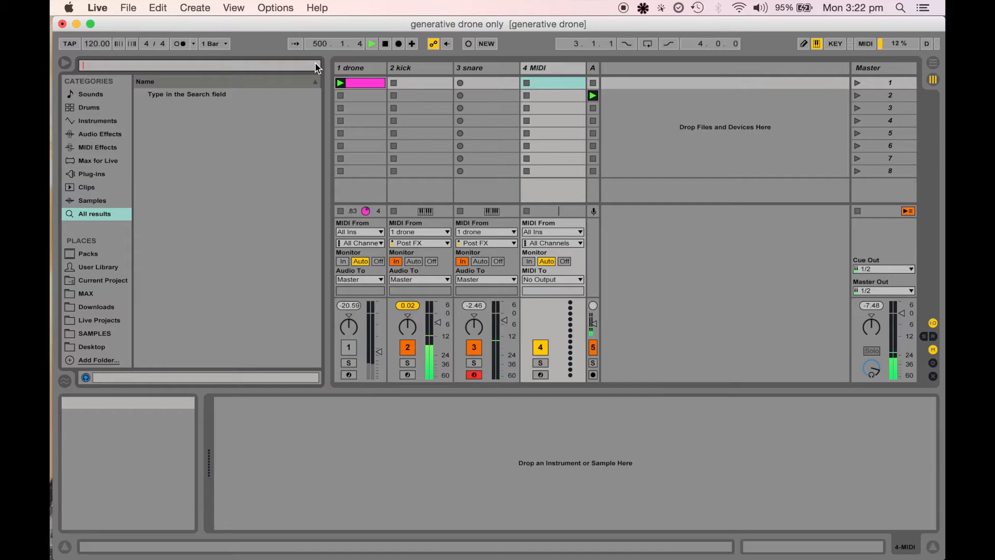
type("opera")
key("Return")
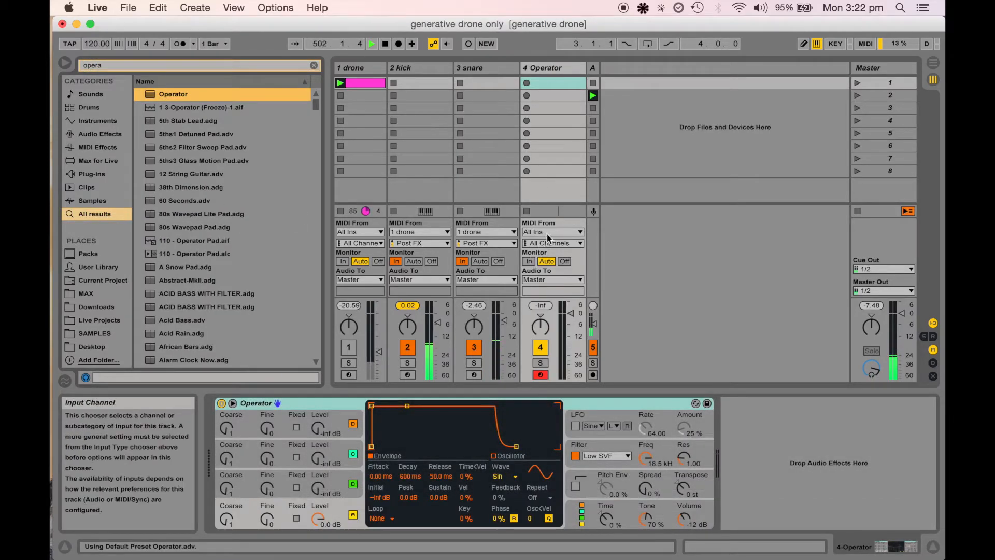
left_click(548, 232)
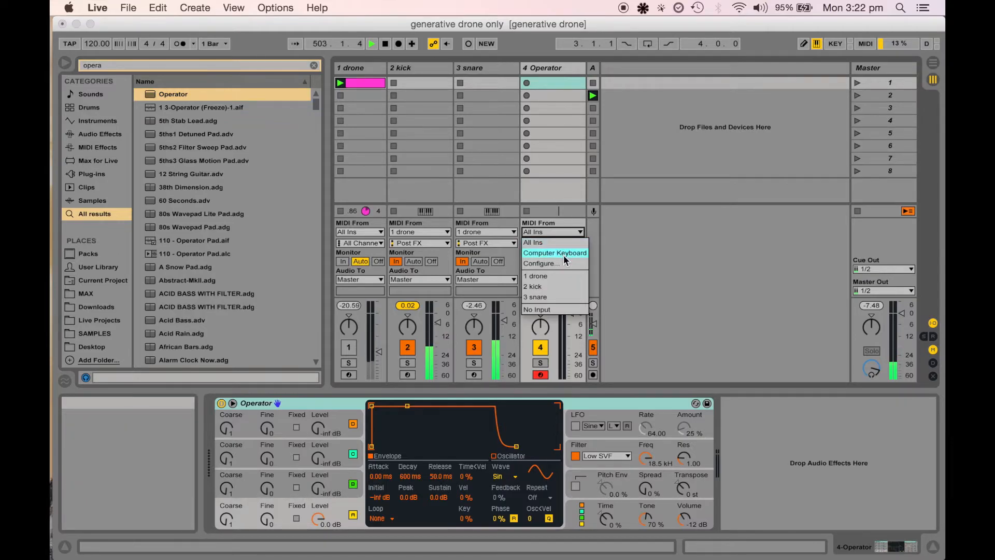
left_click(555, 273)
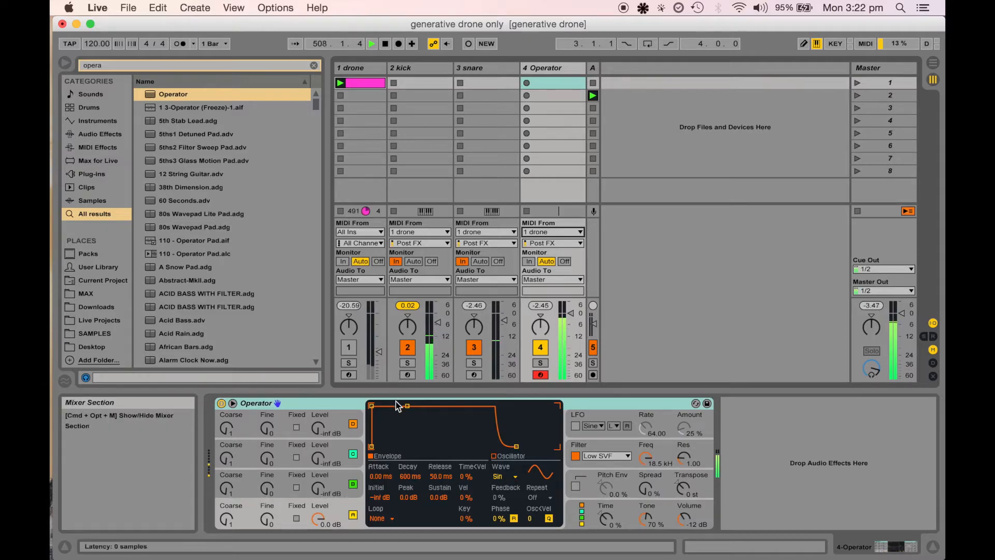
Switch the Operator's oscillator waveform to Noise Looped and shorten its envelope decay to about 70 ms
left_click_drag(407, 406, 395, 446)
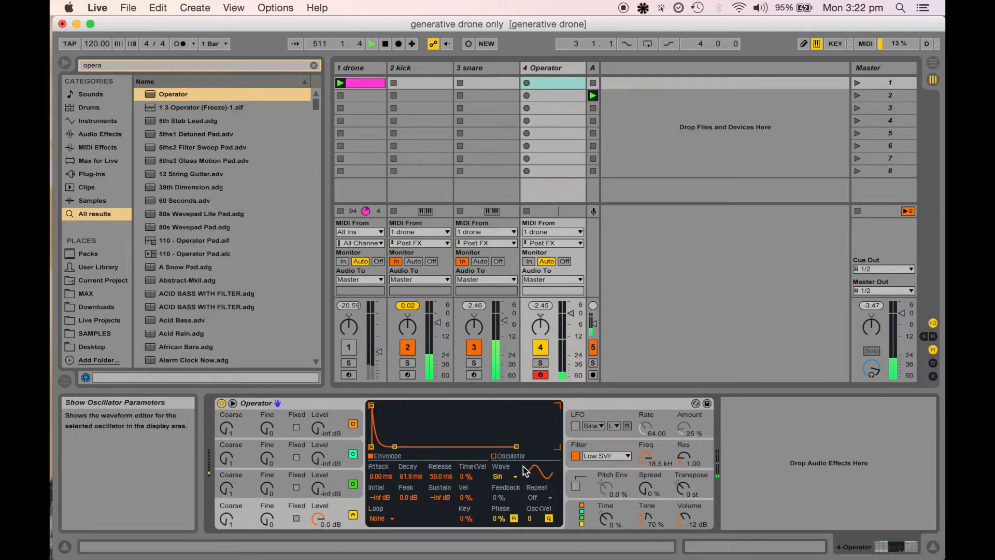
left_click(502, 476)
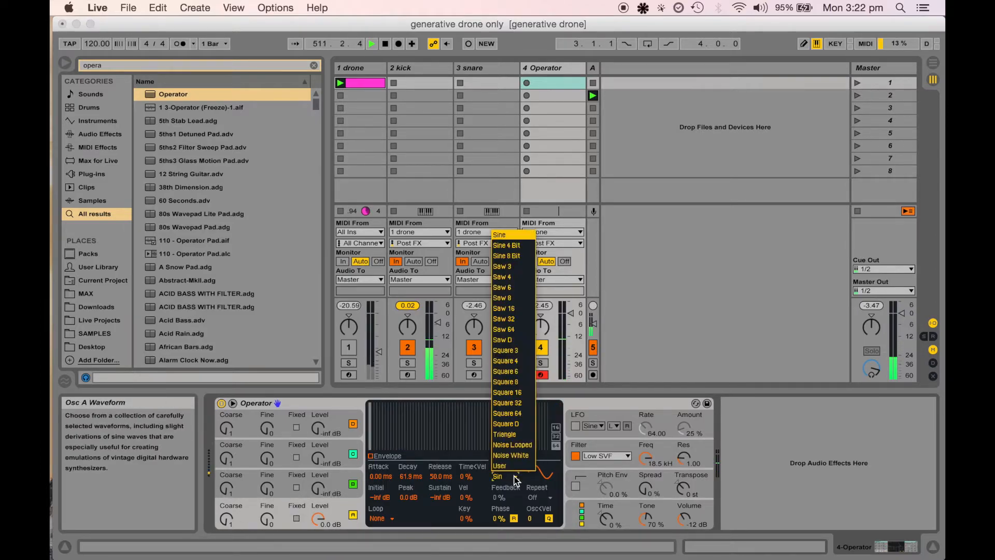
left_click(513, 445)
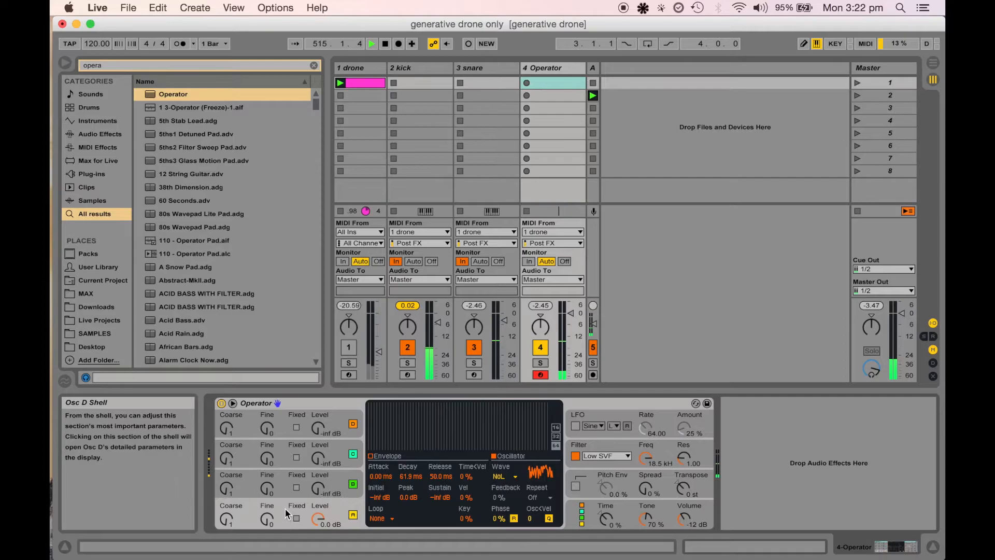
left_click(371, 457)
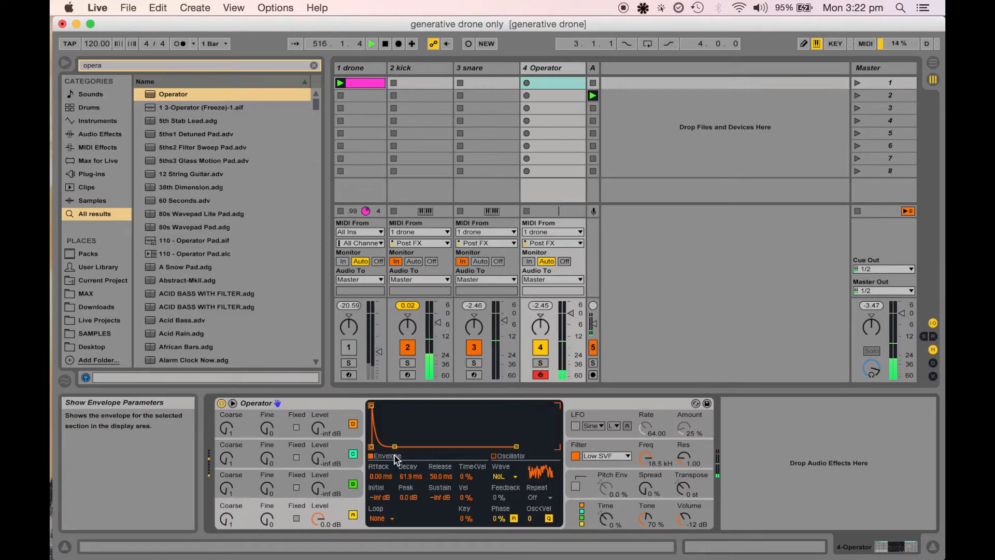
mouse_move(395, 446)
left_mouse_down()
mouse_move(396, 408)
mouse_move(396, 446)
left_mouse_up()
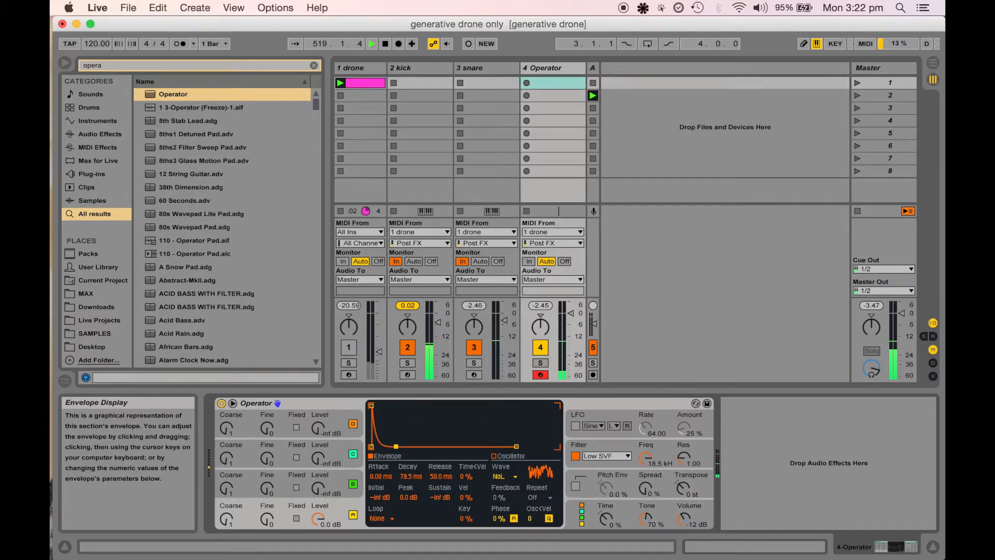
left_click_drag(395, 446, 396, 444)
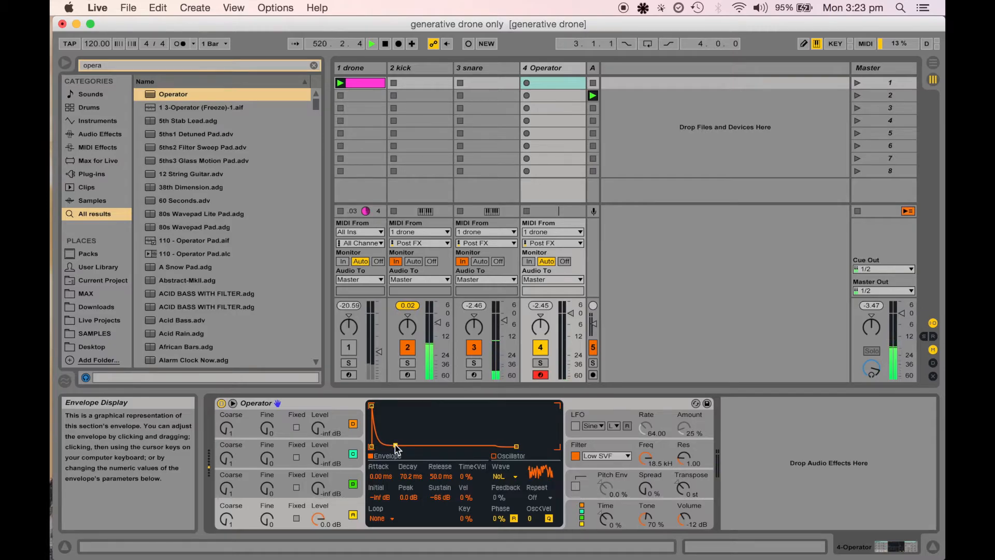
Search the browser for "arp"
left_click(334, 402)
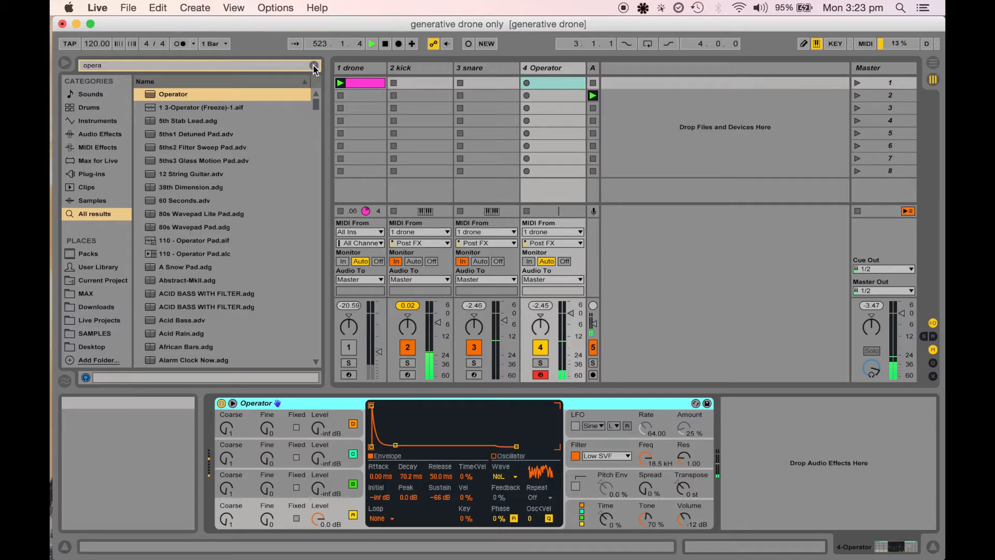
key("super")
key("super+f")
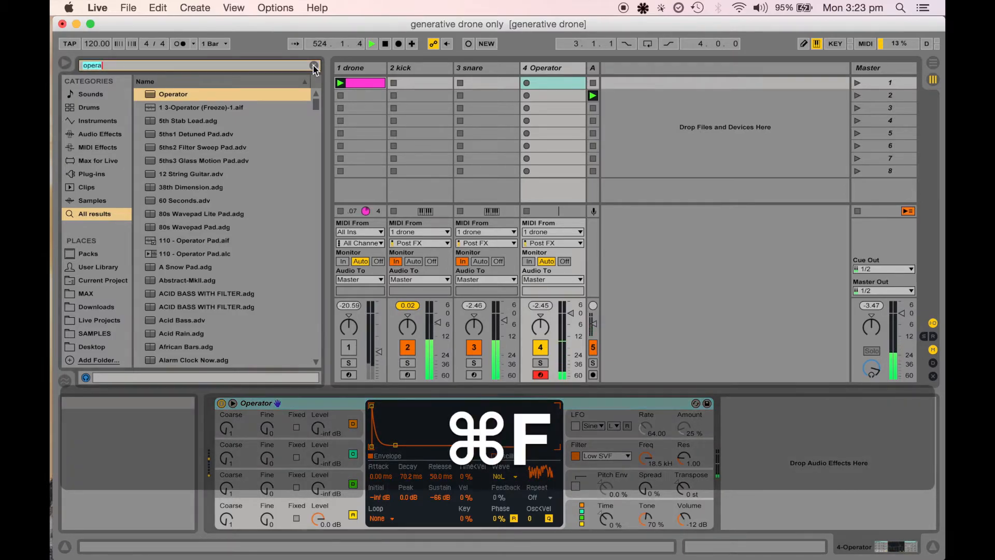
type("arp")
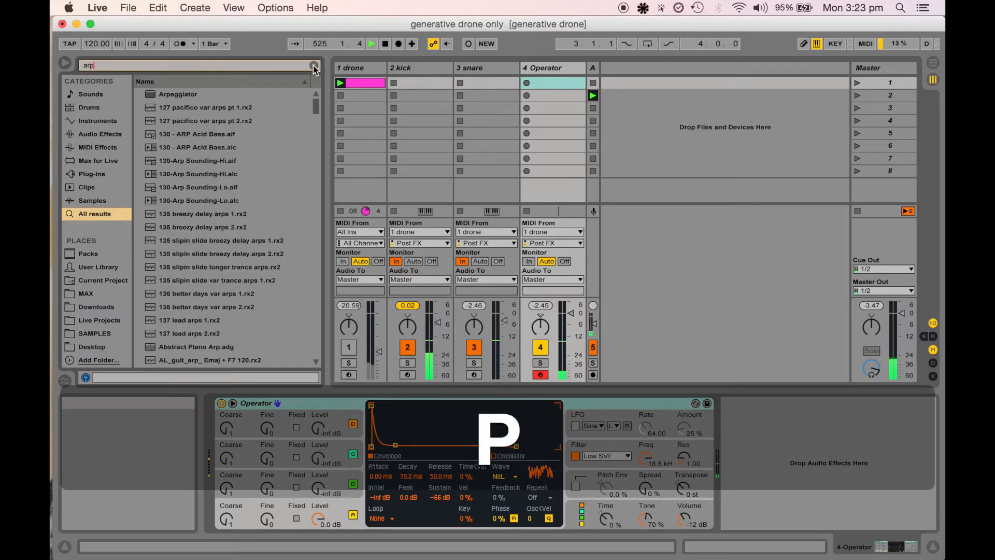
key("Return")
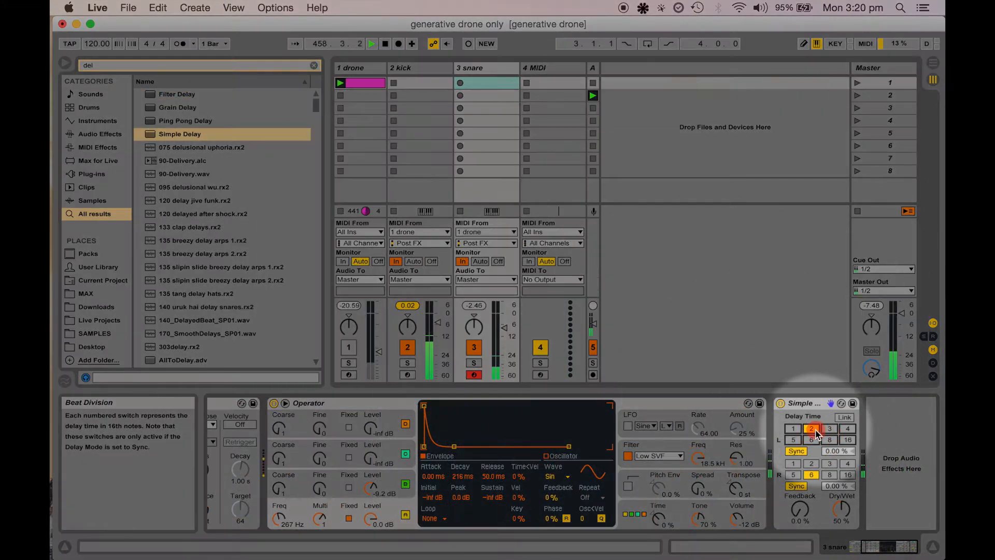
Enable Link on the snare's Simple Delay and make it 100% wet with a 4-sixteenth delay time
left_click(845, 419)
left_click(845, 418)
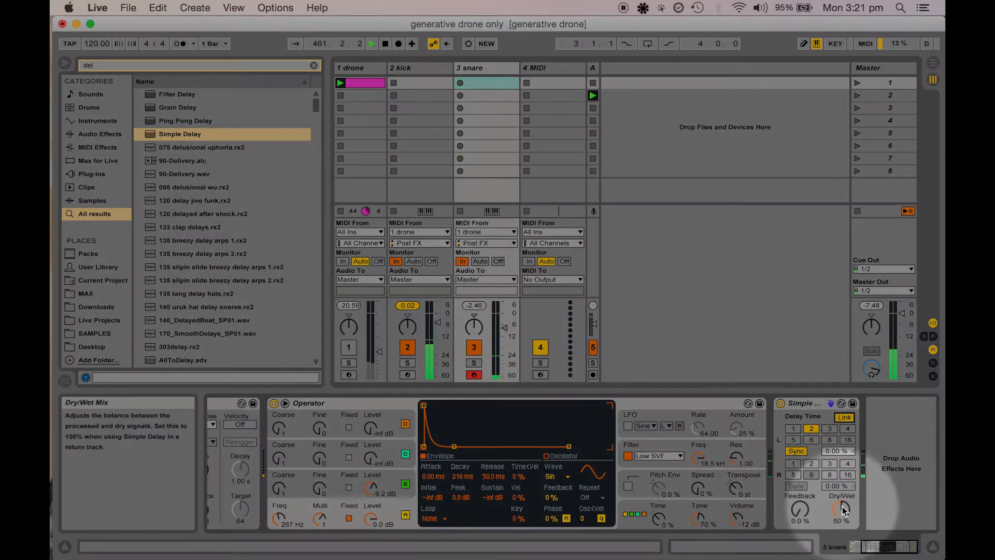
left_click_drag(841, 510, 841, 506)
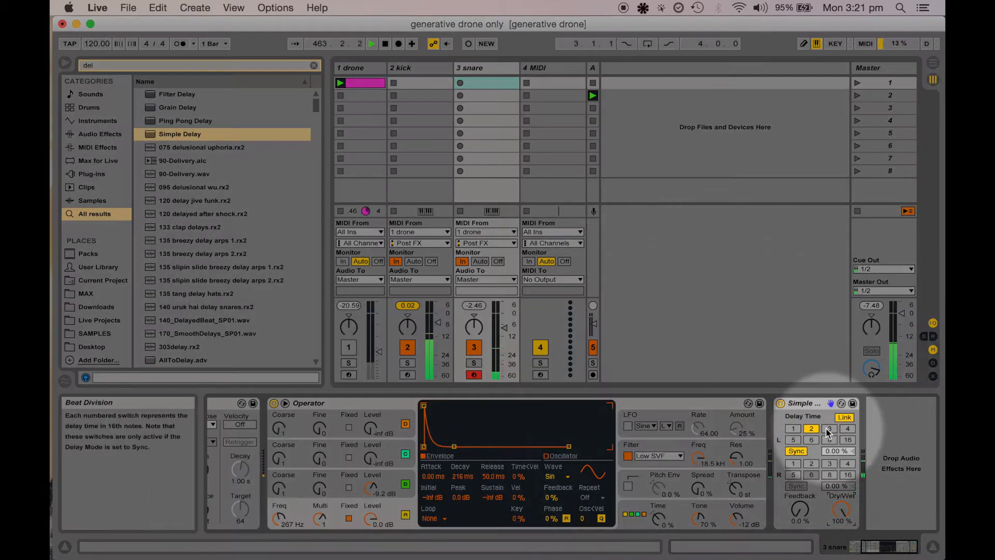
left_click(848, 429)
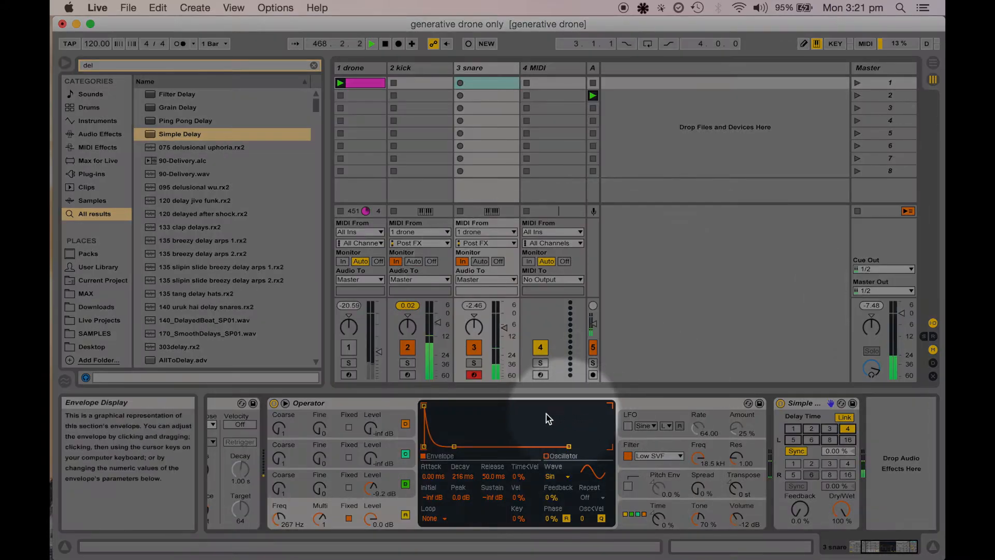
Duplicate the Simple Delay on the snare track
left_click_drag(503, 329, 501, 325)
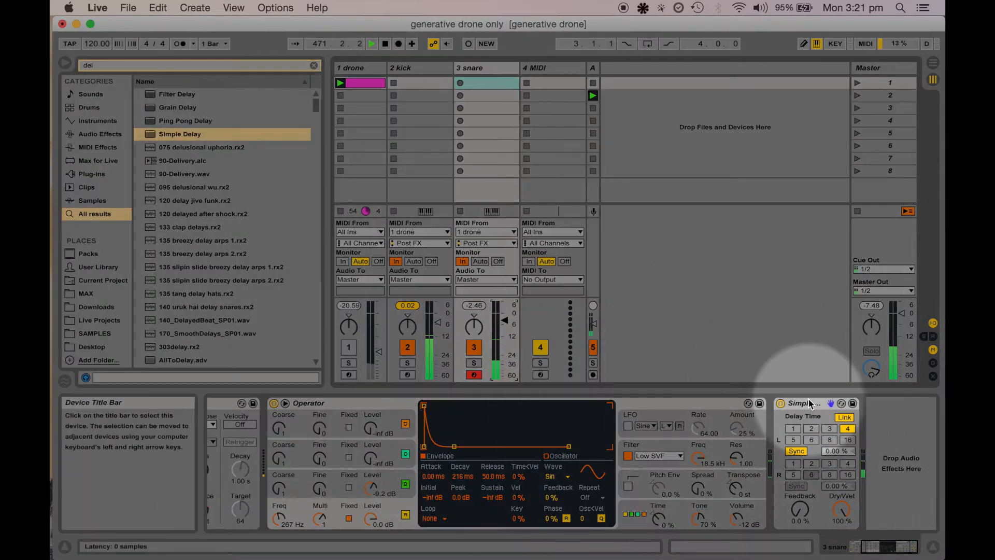
left_click(811, 403)
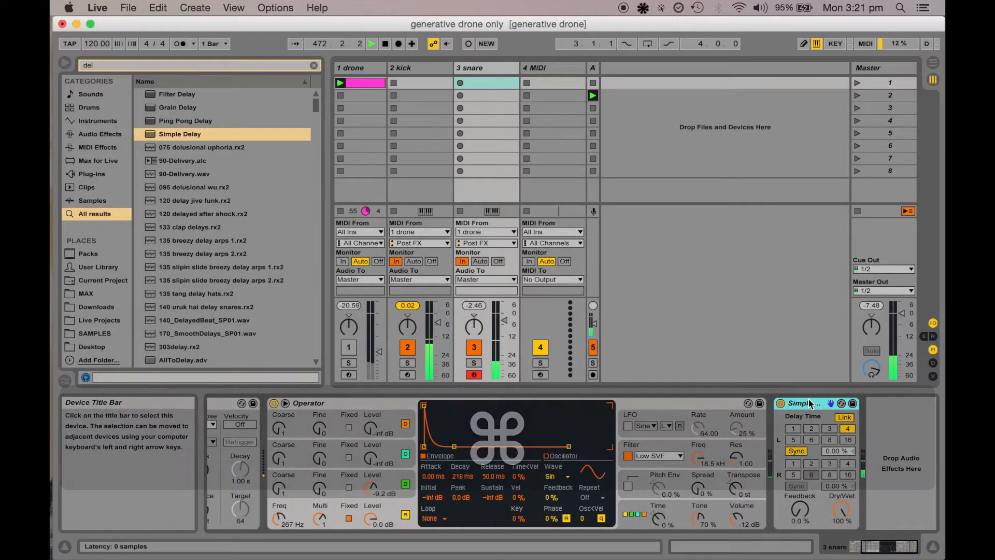
key("super+d")
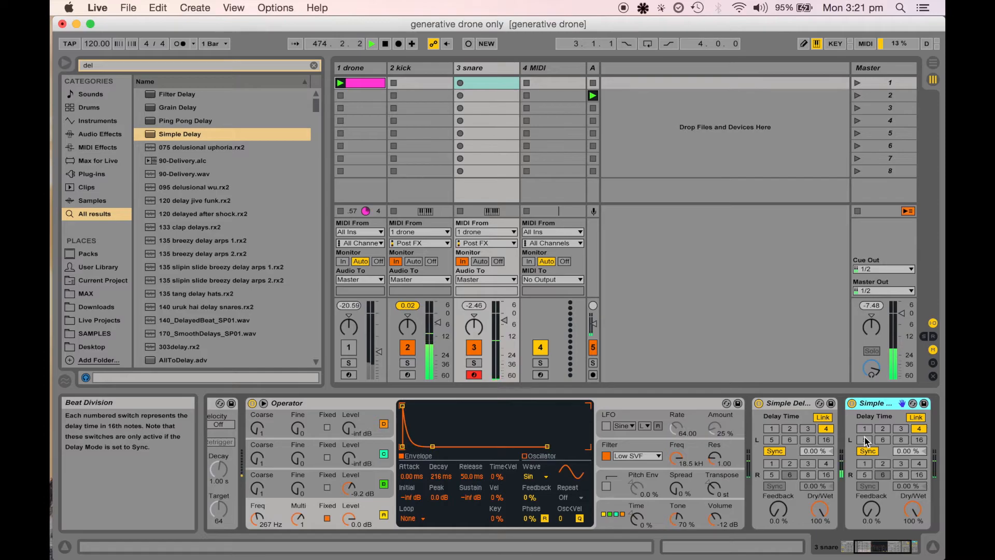
Set the duplicated Simple Delay's left delay time to 5 sixteenths
left_click(883, 440)
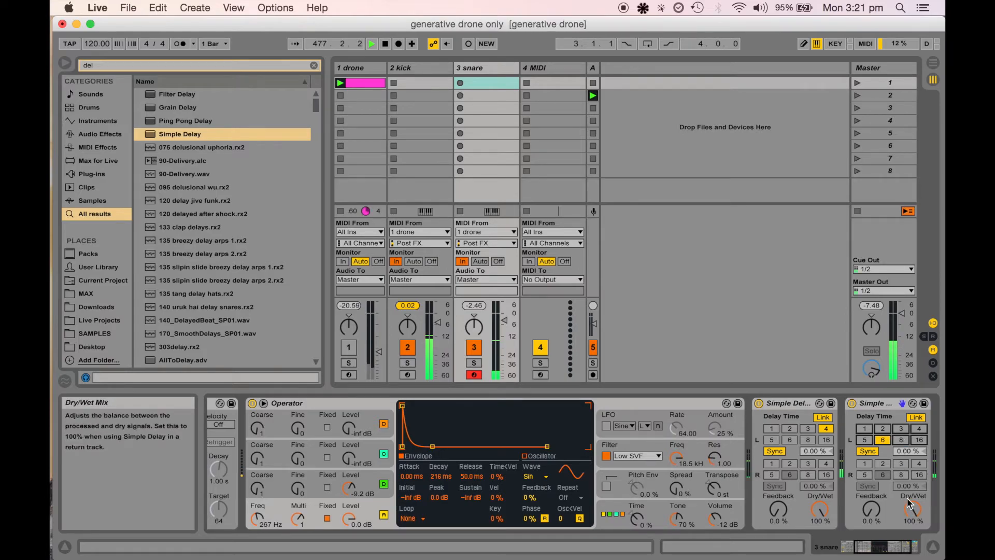
left_click_drag(911, 511, 911, 521)
left_click_drag(910, 521, 912, 508)
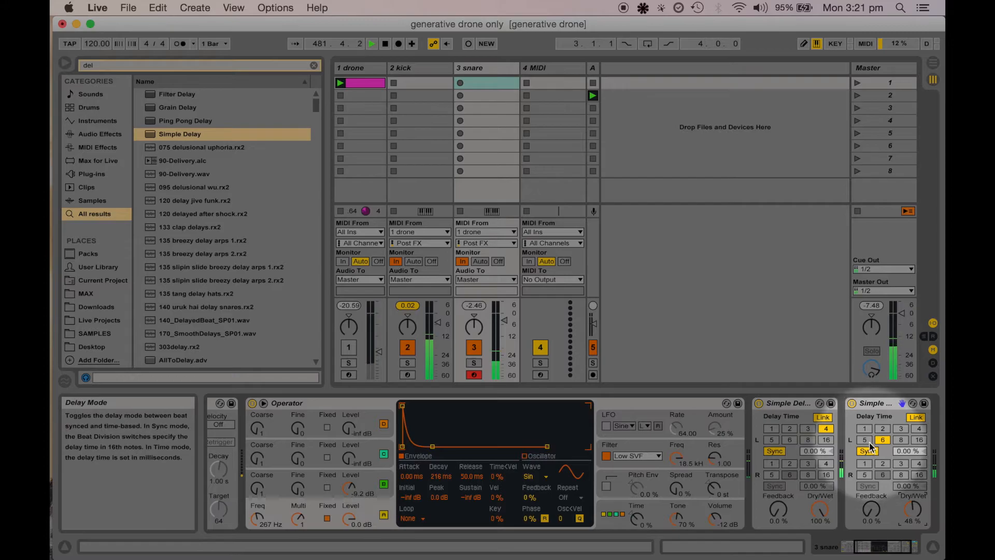
left_click(865, 439)
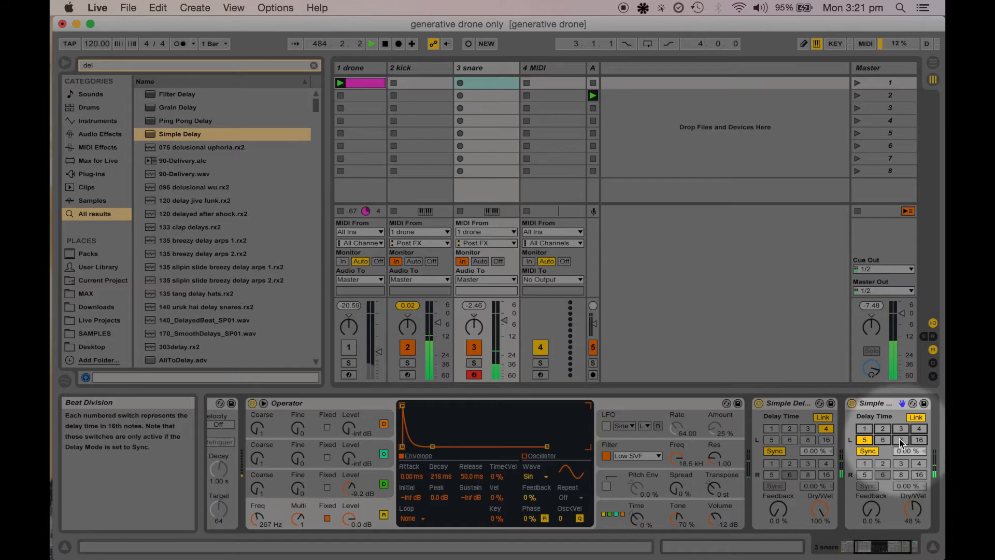
left_click(900, 438)
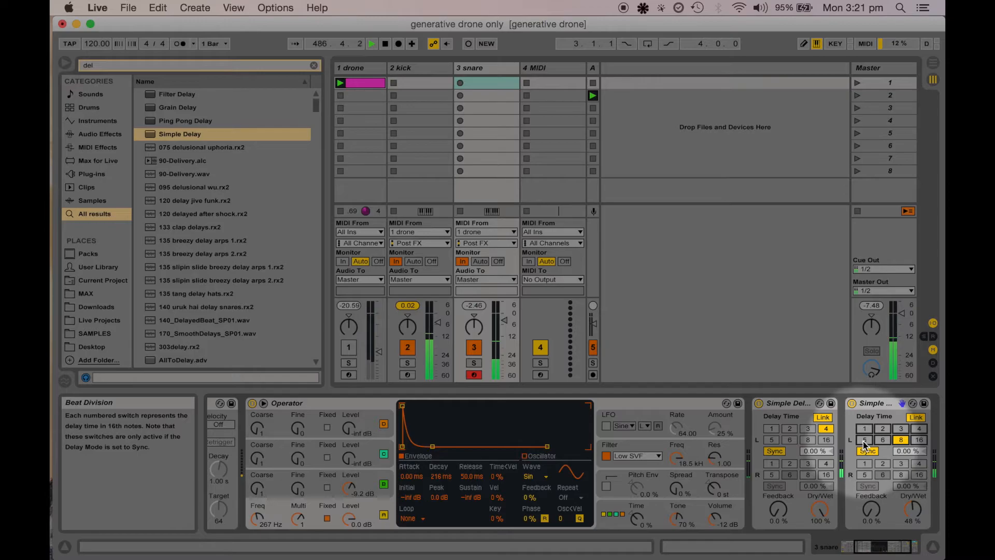
left_click(865, 440)
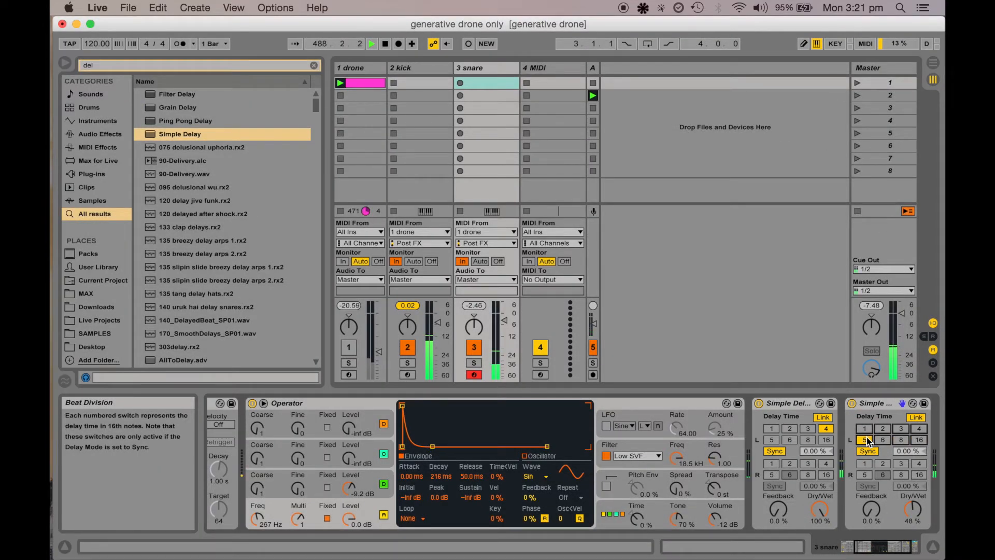
left_click(882, 440)
left_click(867, 440)
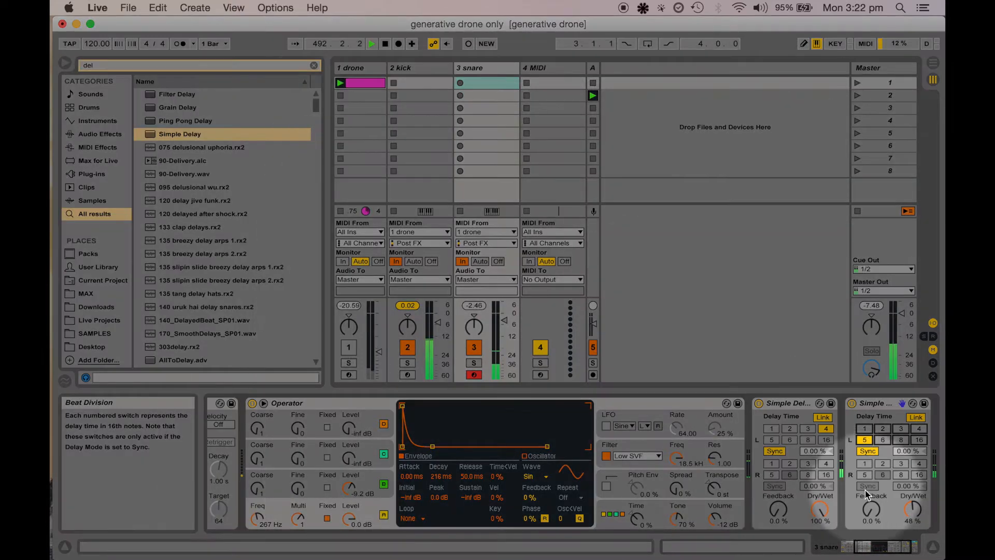
Set the duplicated delay's dry/wet to 50% and switch that delay device off
left_click(912, 510)
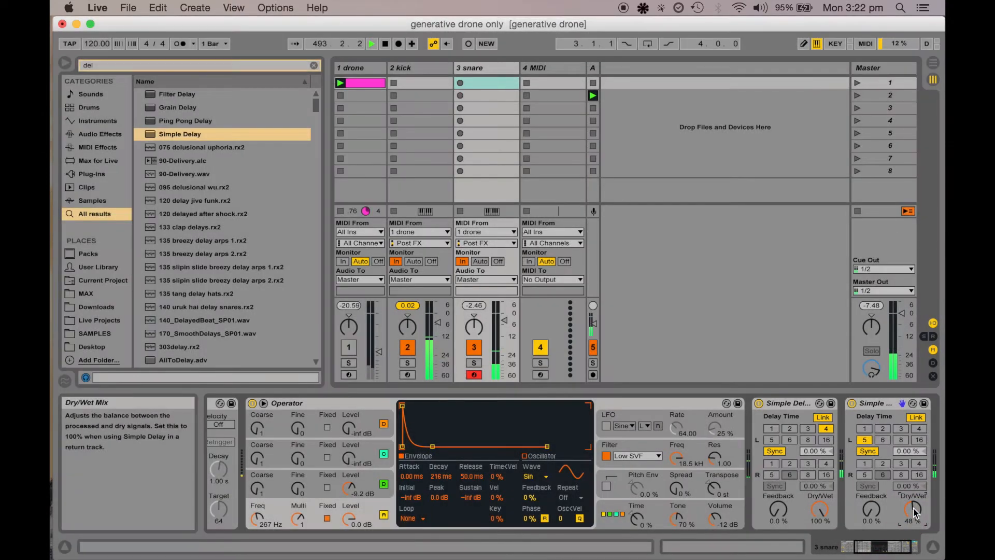
type("50")
key("Return")
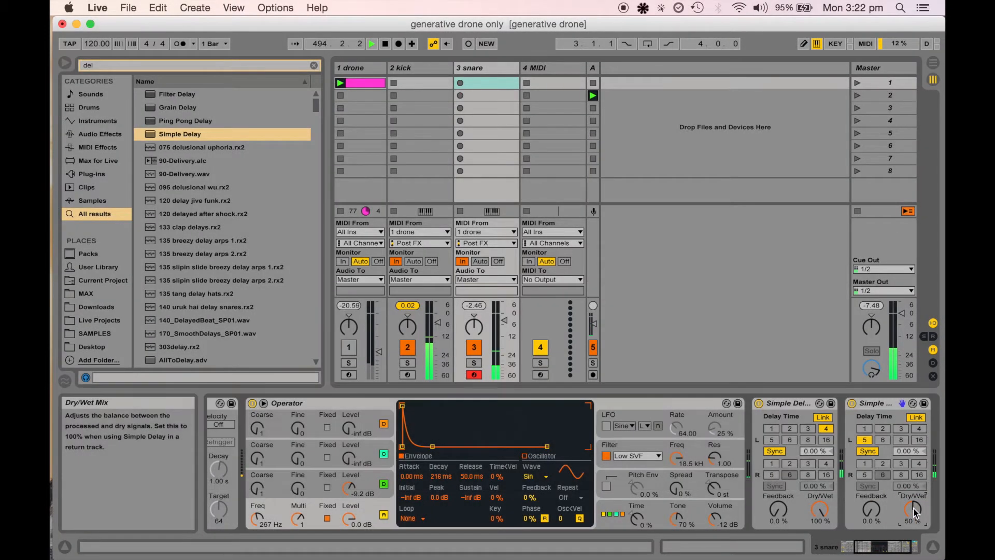
left_click(852, 403)
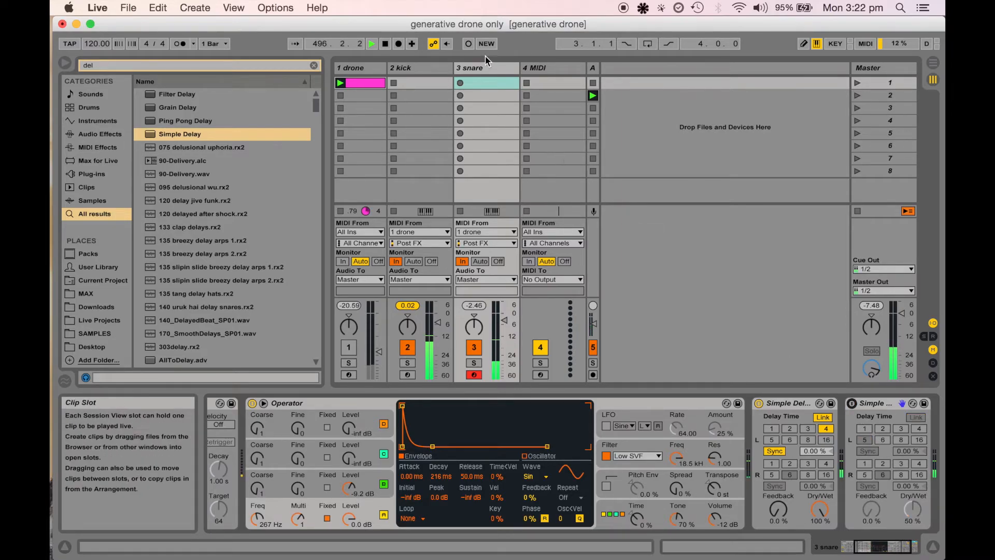
Load an Operator onto the 4 MIDI track and route its MIDI input from 1 drone
left_click(506, 67)
left_click(542, 69)
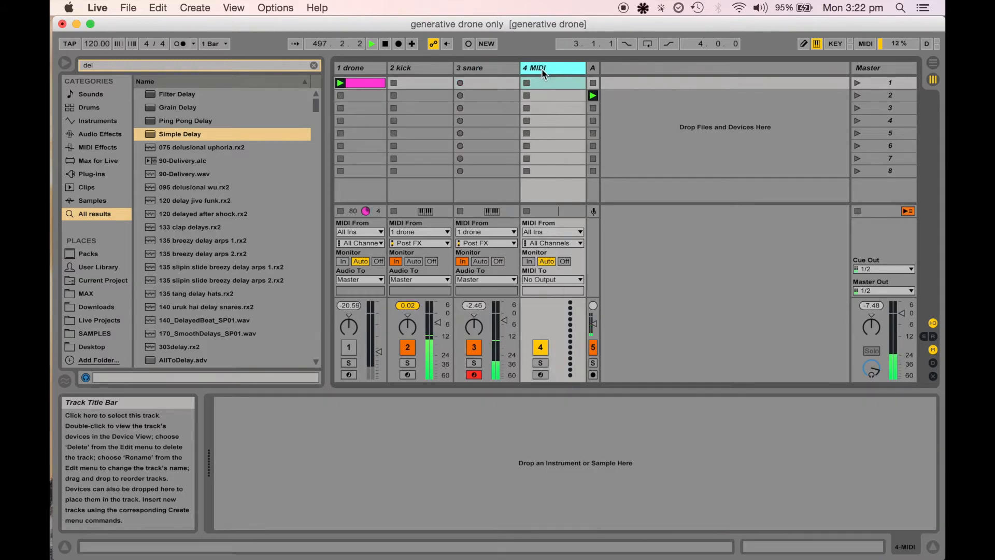
left_click(314, 65)
key("super+f")
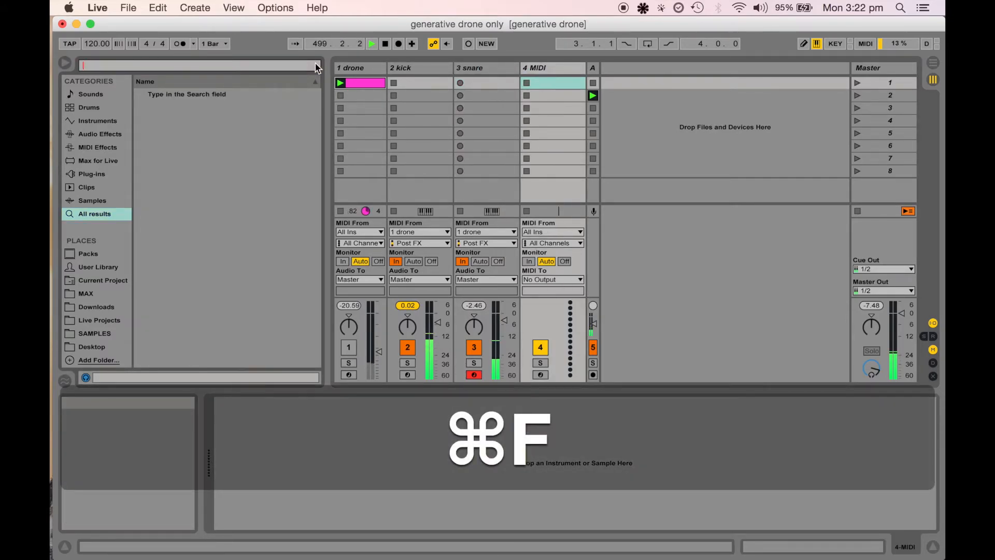
type("opera")
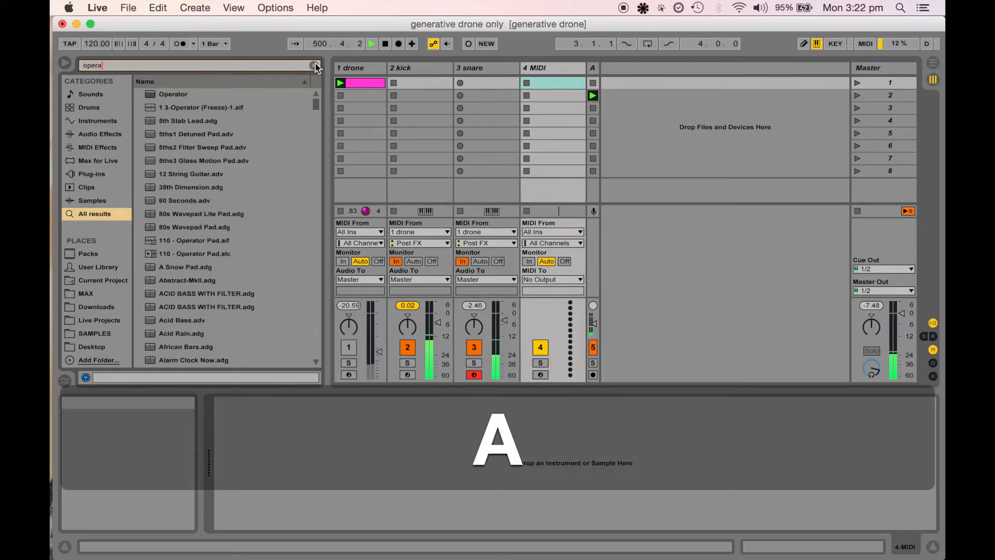
key("Return")
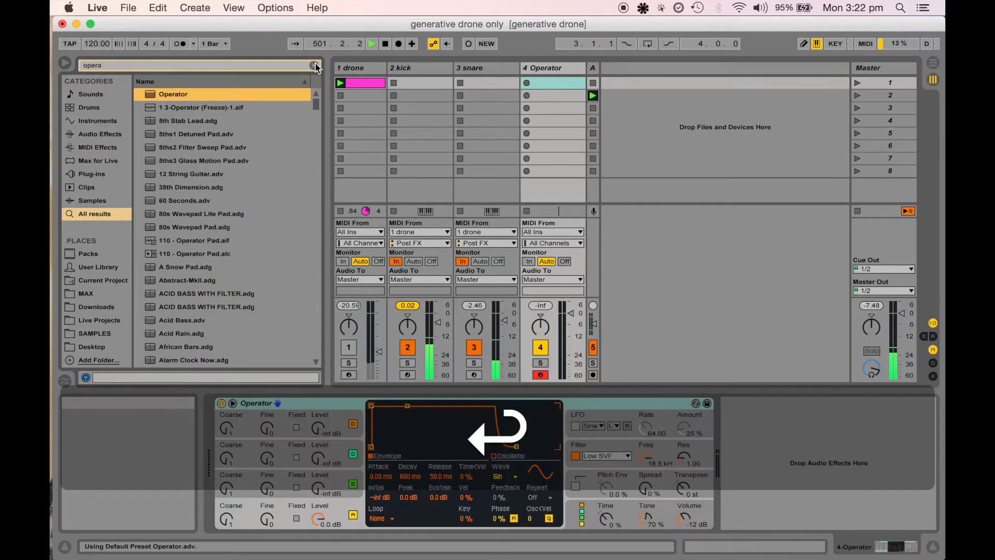
left_click(551, 231)
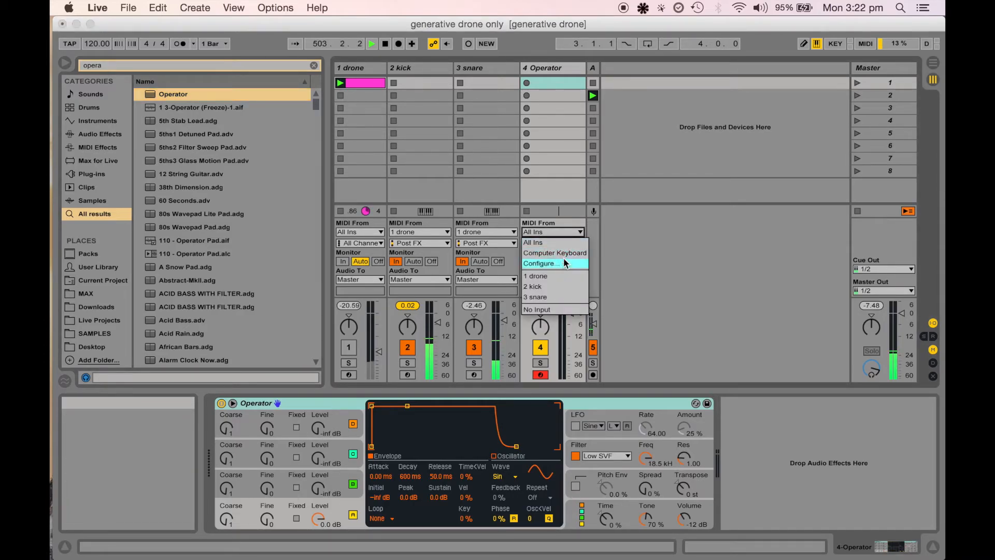
left_click(557, 276)
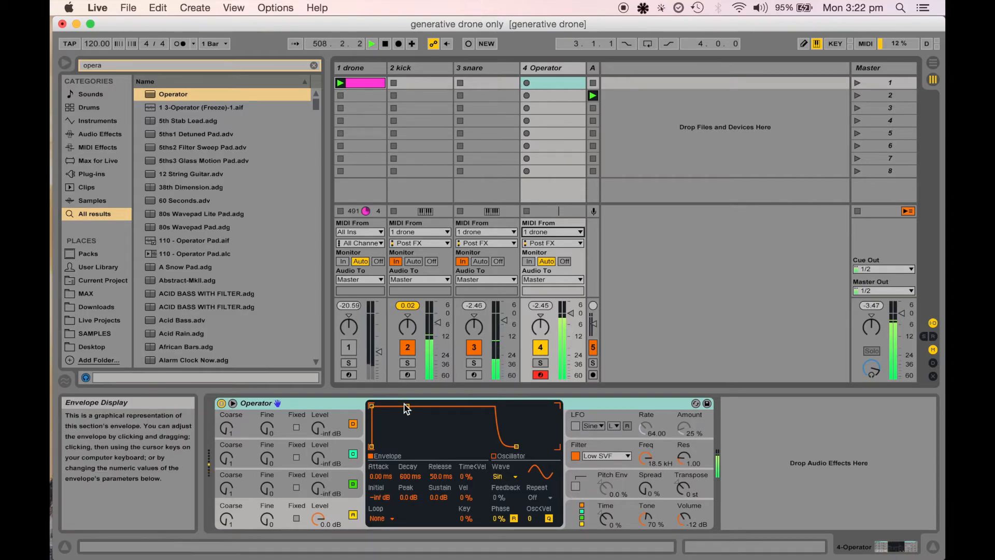
Set the new Operator's waveform to Noise Looped and its envelope decay to about 70 ms
left_click_drag(407, 405, 396, 446)
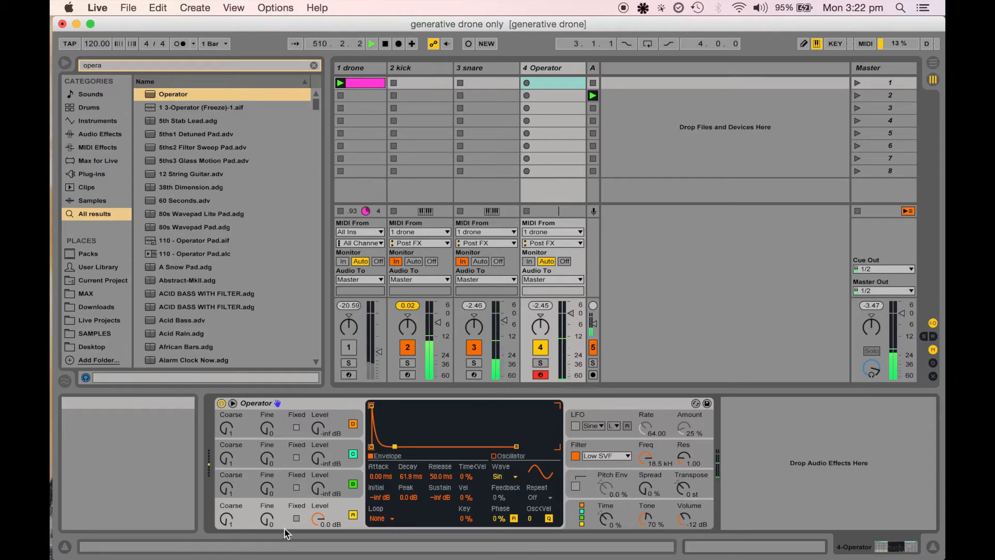
left_click(500, 476)
left_click(516, 446)
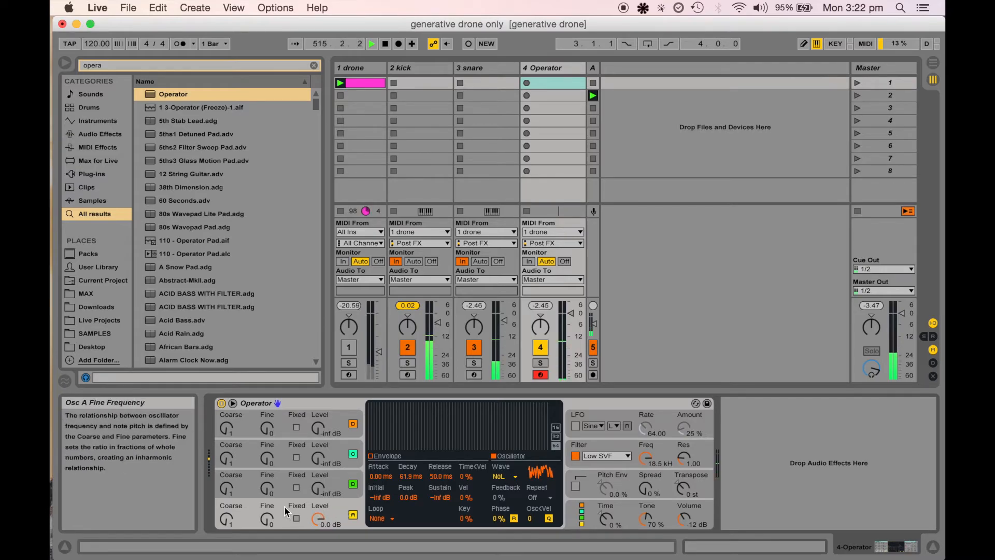
left_click(374, 457)
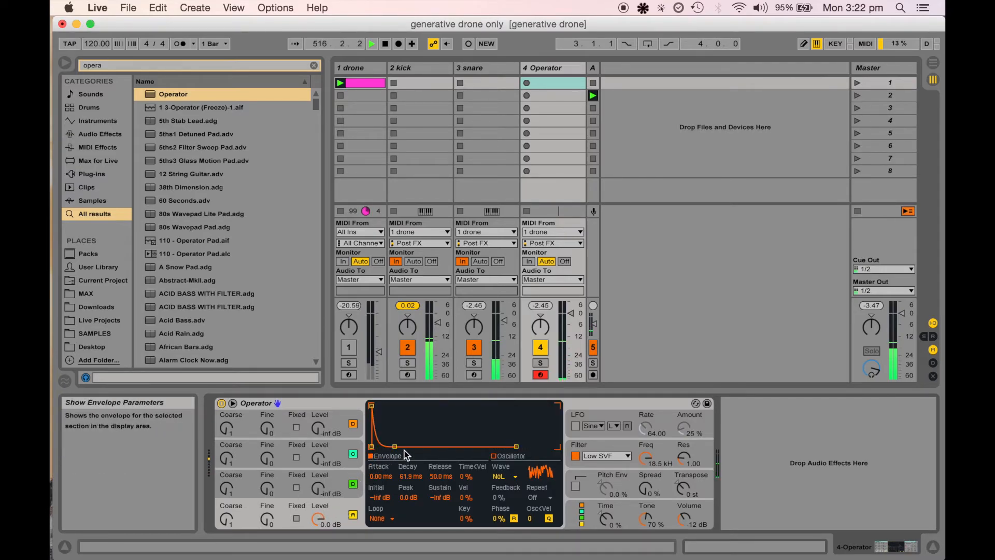
mouse_move(395, 446)
left_mouse_down()
mouse_move(396, 410)
mouse_move(396, 446)
left_mouse_up()
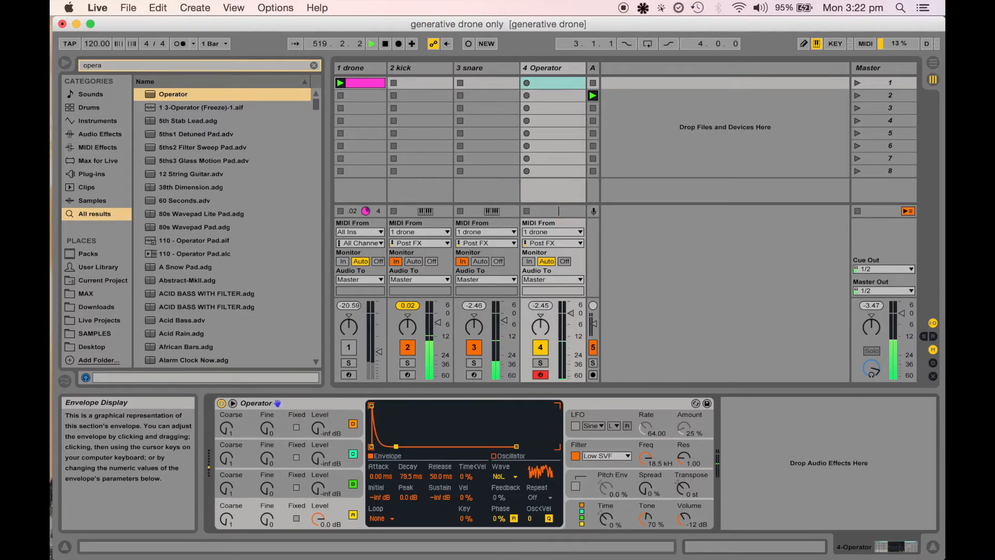
left_click_drag(396, 446, 395, 445)
Add an Arpeggiator in front of the Operator on track 4 by searching "arp"
left_click(333, 399)
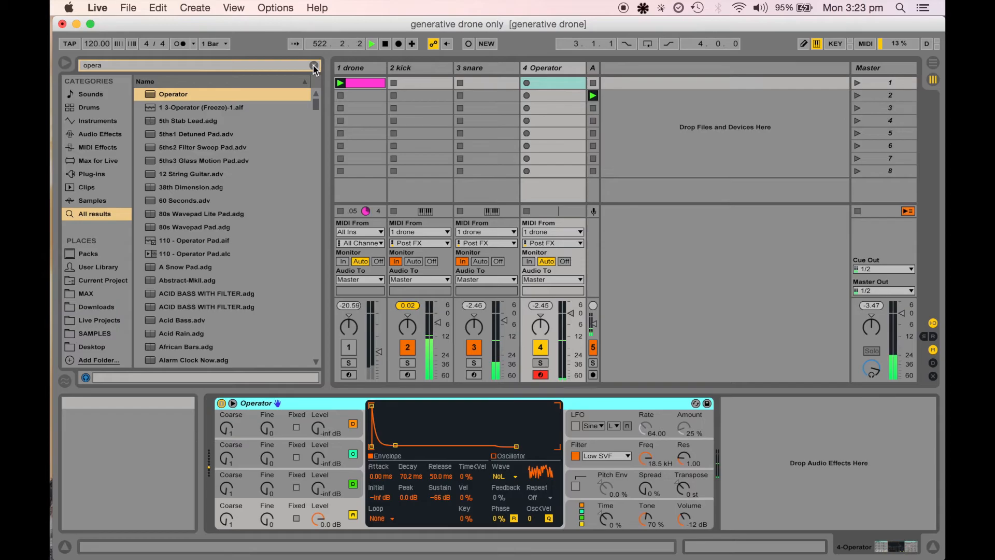
key("super")
key("super+f")
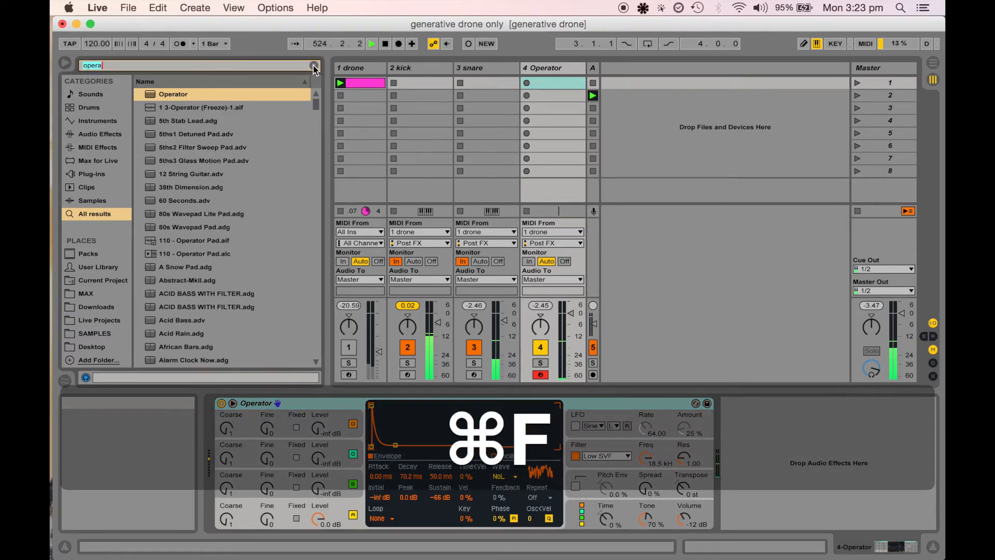
type("arp")
key("Return")
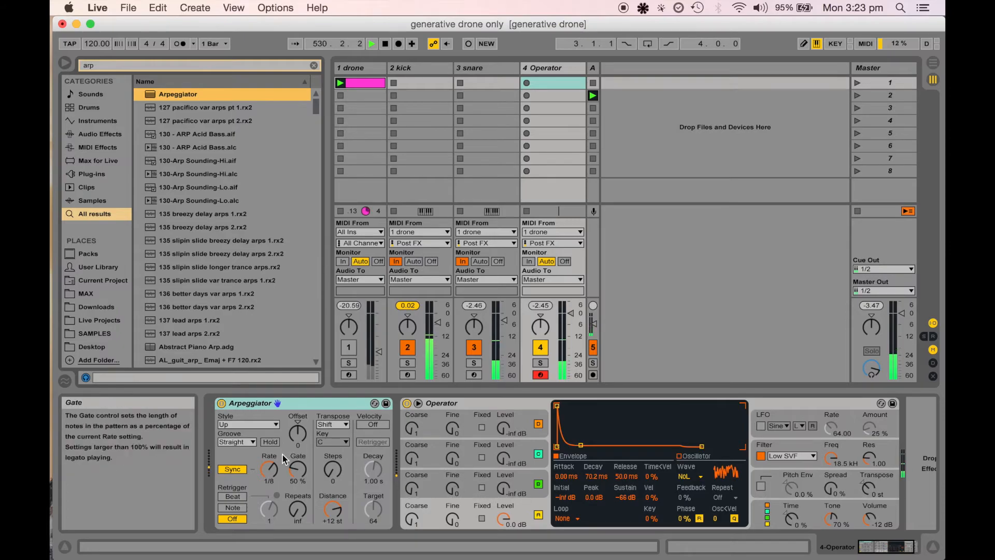
Set the Arpeggiator's rate to 1/4 and gate to 45%, and lower track 4's volume to -5 dB
left_click(270, 475)
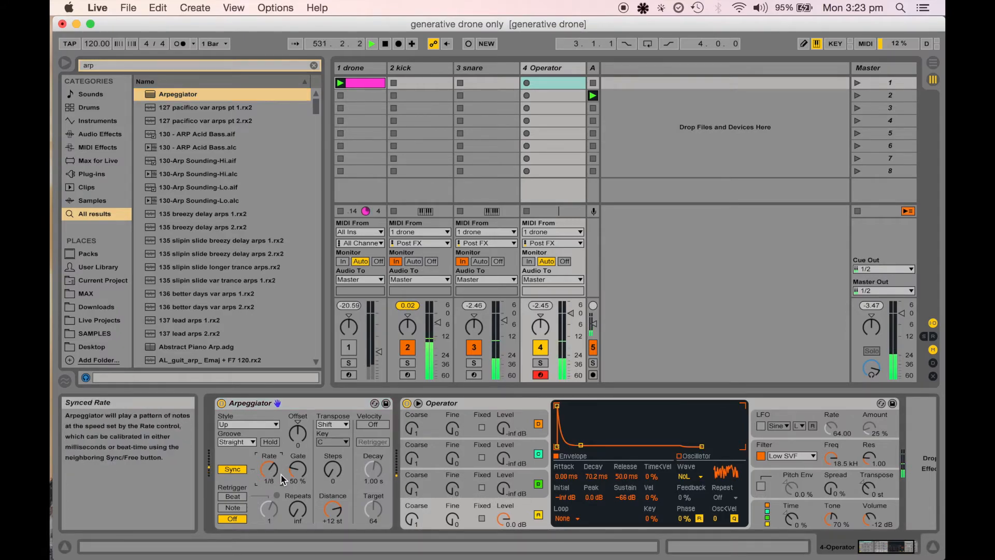
left_click_drag(303, 473, 302, 477)
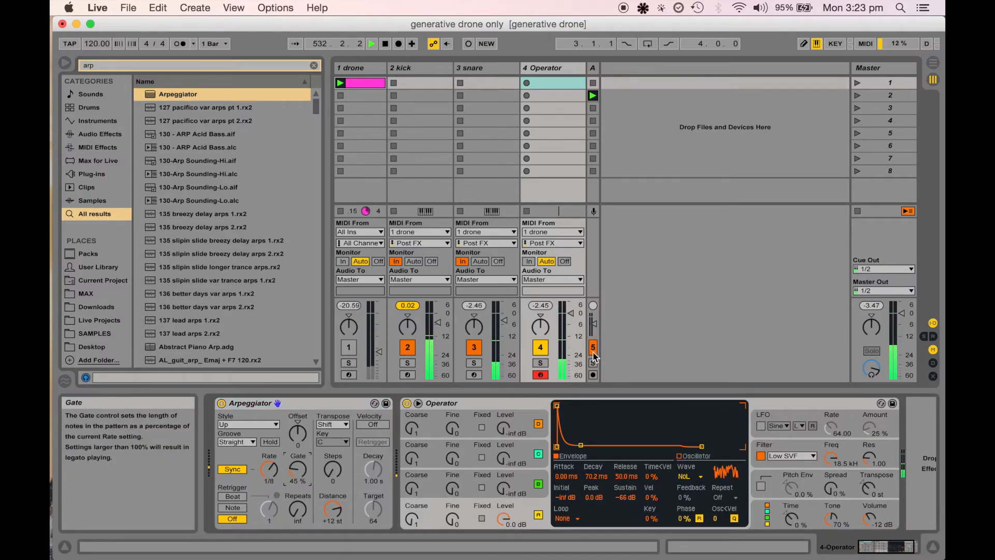
left_click_drag(573, 313, 572, 325)
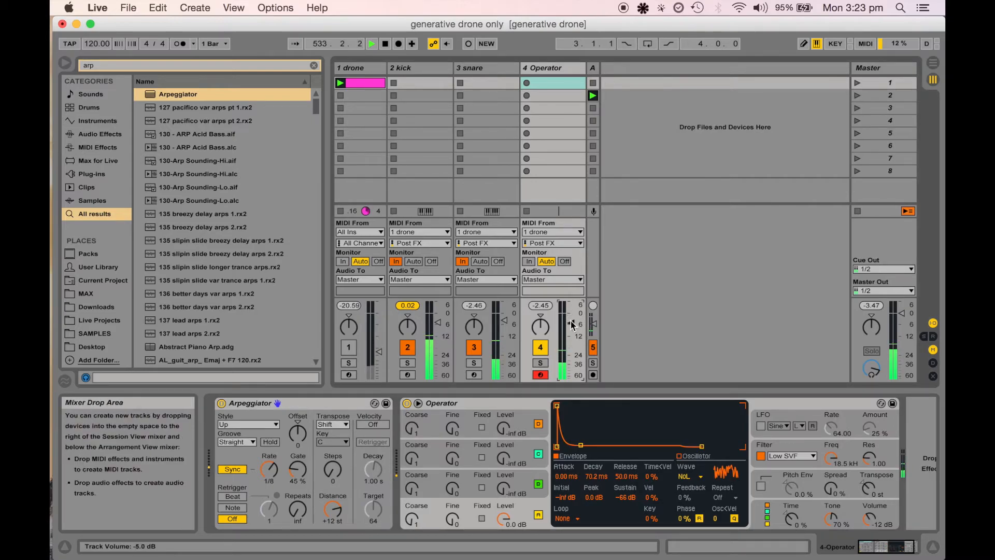
left_click_drag(271, 476, 271, 469)
scroll(485, 460, "right", 2)
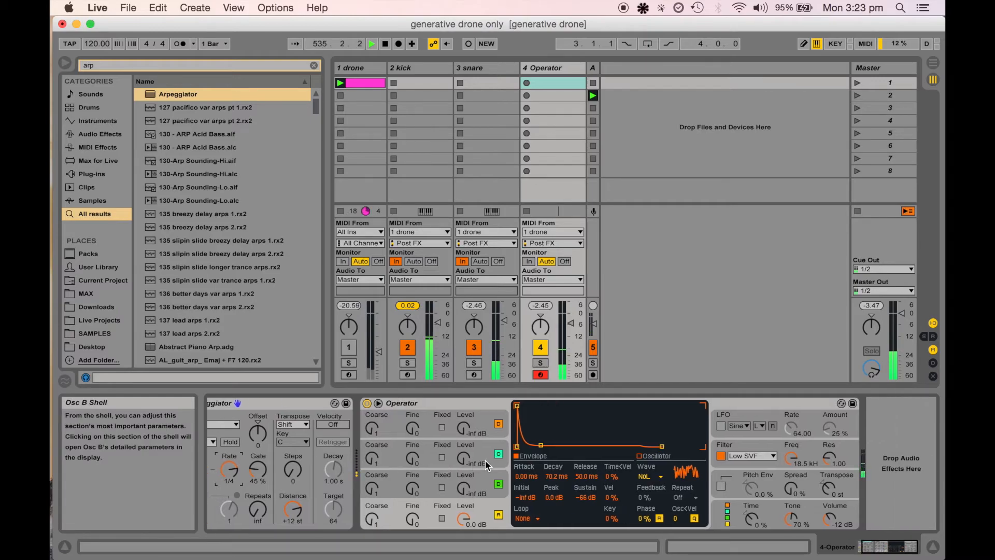
Add a Simple Delay after the Operator on track 4 and set its dry/wet to 100%
left_click(894, 403)
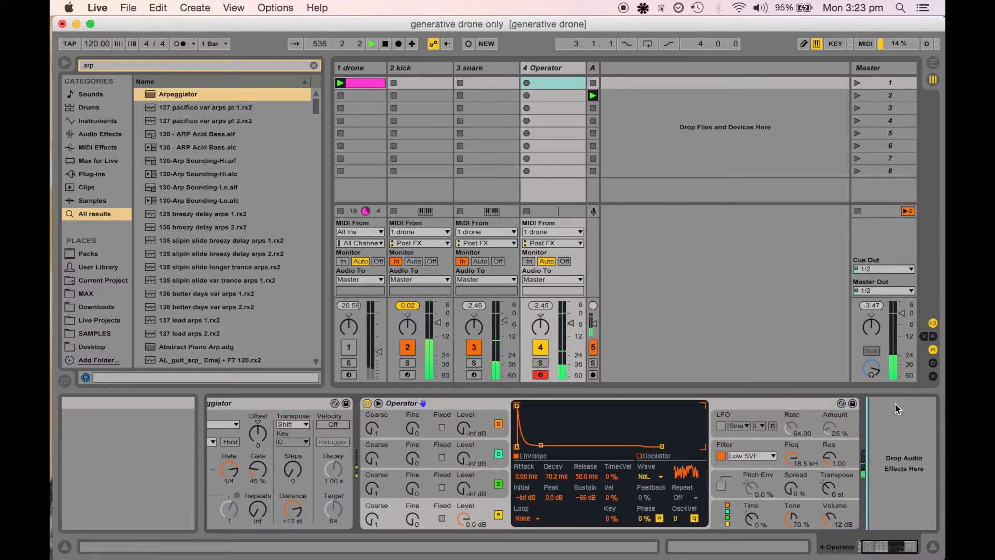
key("super+f")
type("d")
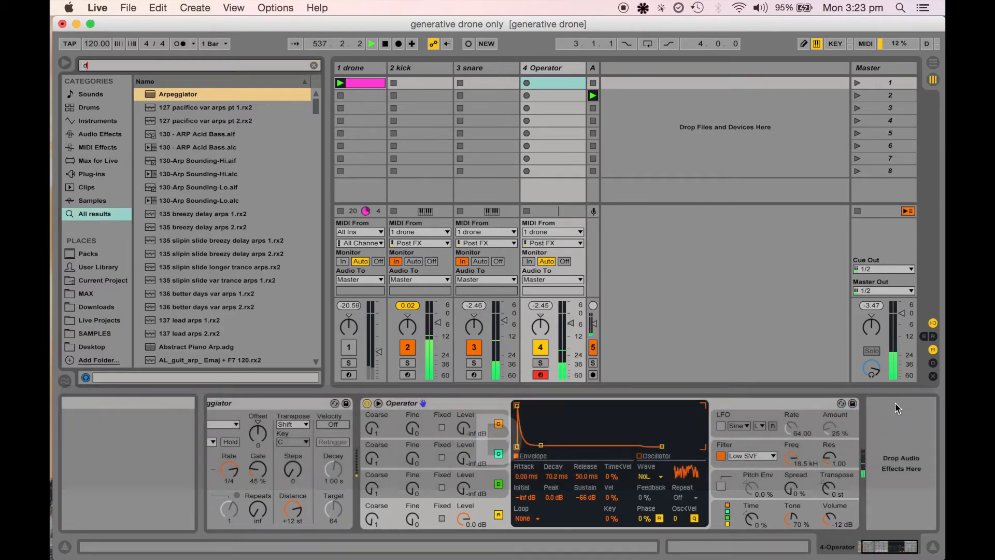
type("elay")
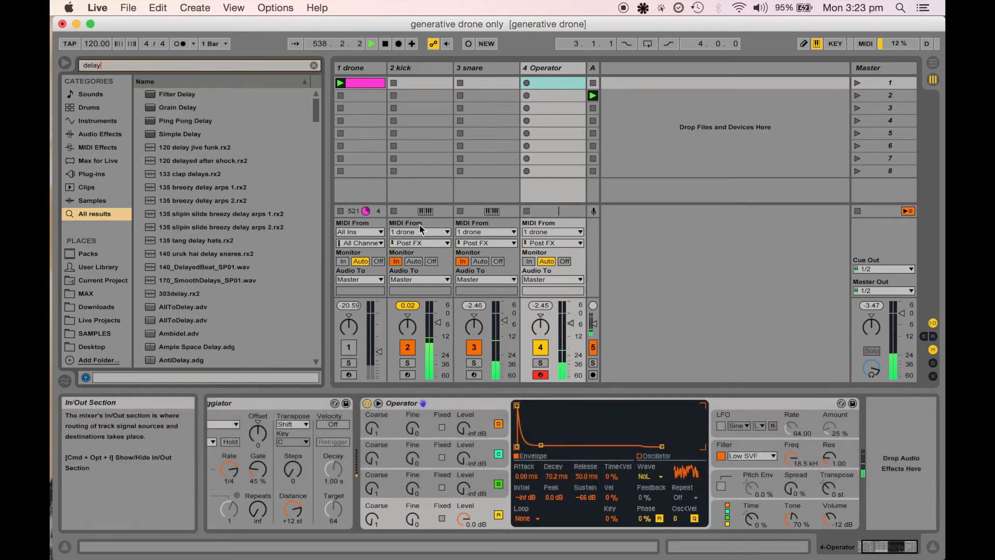
double_click(190, 133)
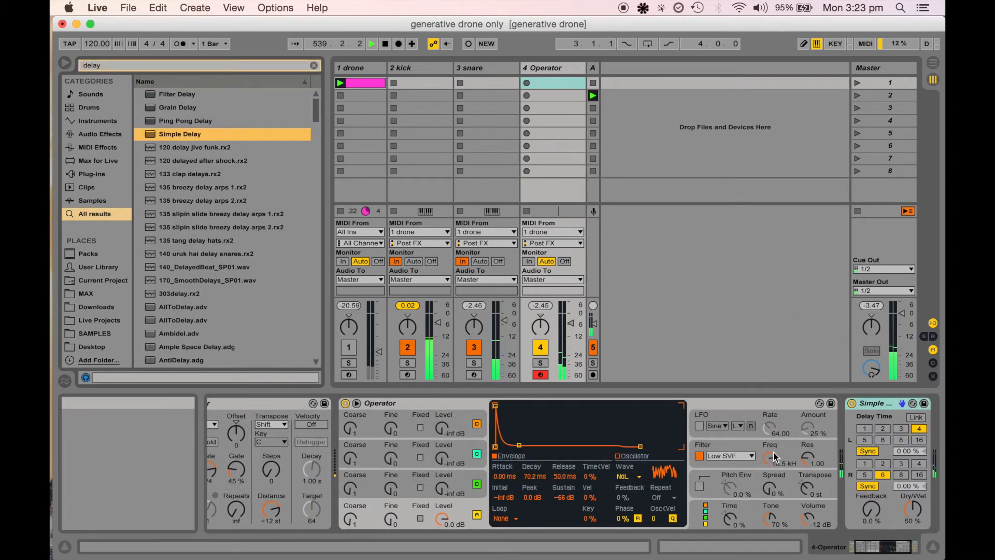
left_click_drag(841, 509, 841, 482)
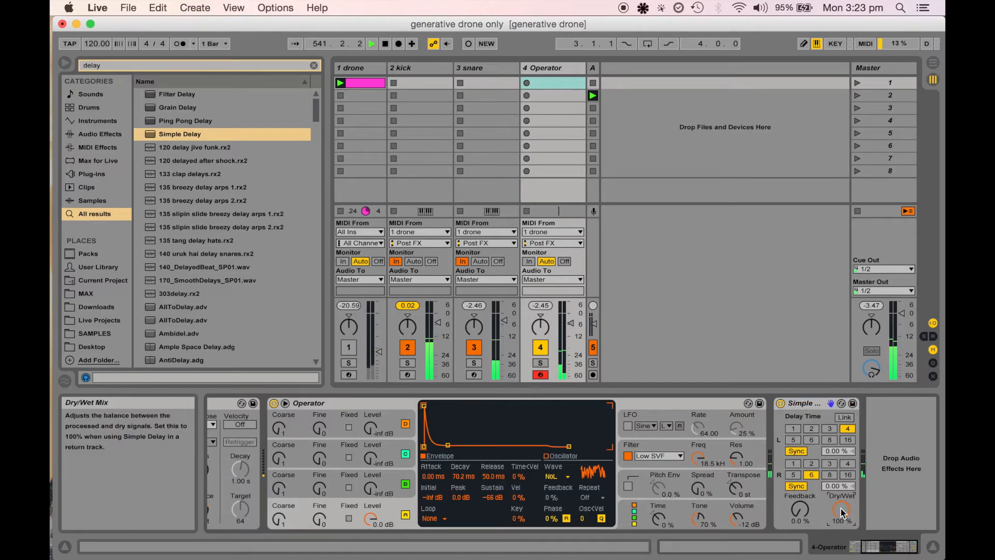
Link the Simple Delay's channels and set the delay time to 2 sixteenths
left_click(846, 418)
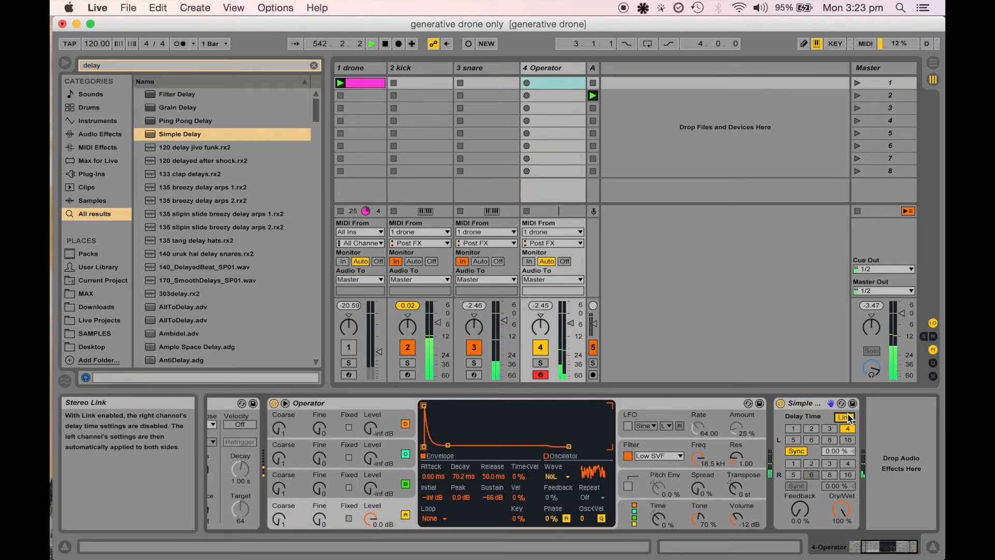
left_click(810, 428)
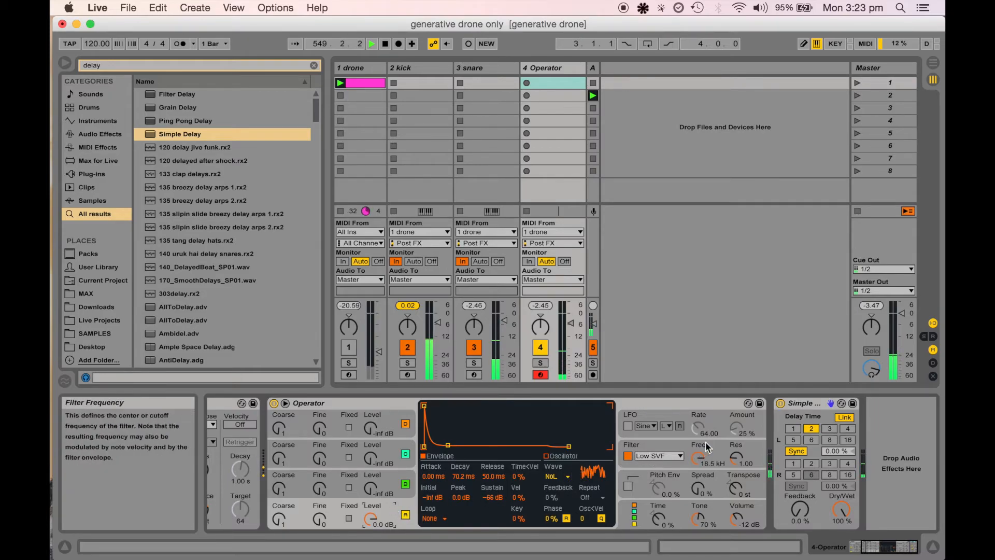
Set the Operator's filter frequency to about 8.18 kHz with resonance around 1.94
left_click(737, 458)
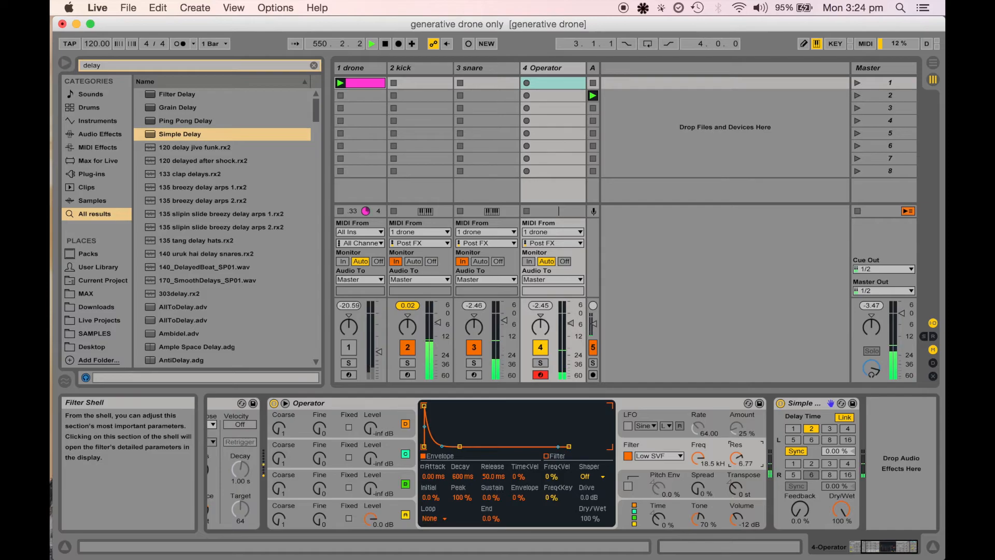
mouse_move(735, 456)
left_mouse_down()
mouse_move(735, 476)
mouse_move(699, 466)
mouse_move(699, 473)
mouse_move(737, 467)
mouse_move(736, 455)
left_mouse_up()
left_click(737, 453)
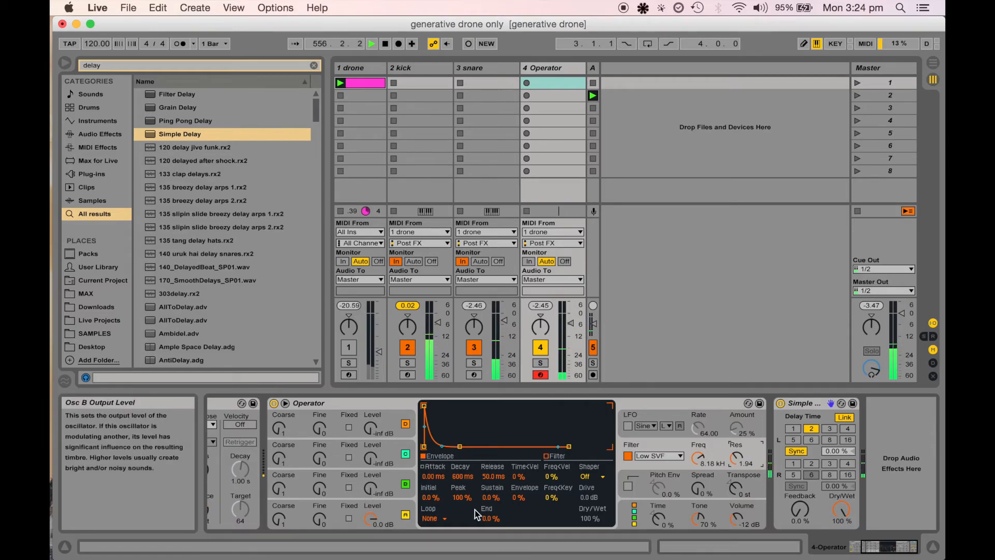
Try giving oscillator B a 0 dB level and a Noise Looped waveform
left_click(371, 490)
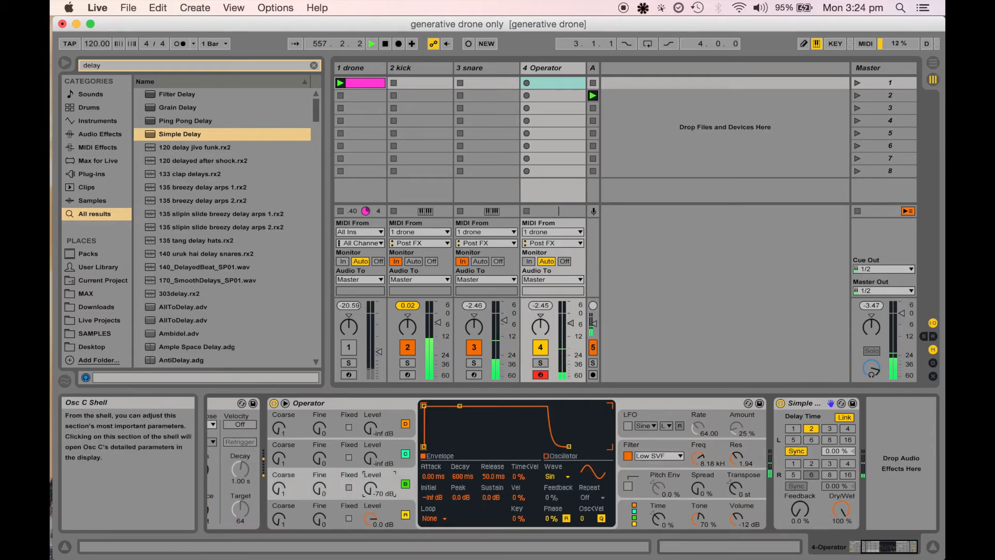
left_click_drag(371, 488, 381, 527)
left_click_drag(370, 489, 371, 477)
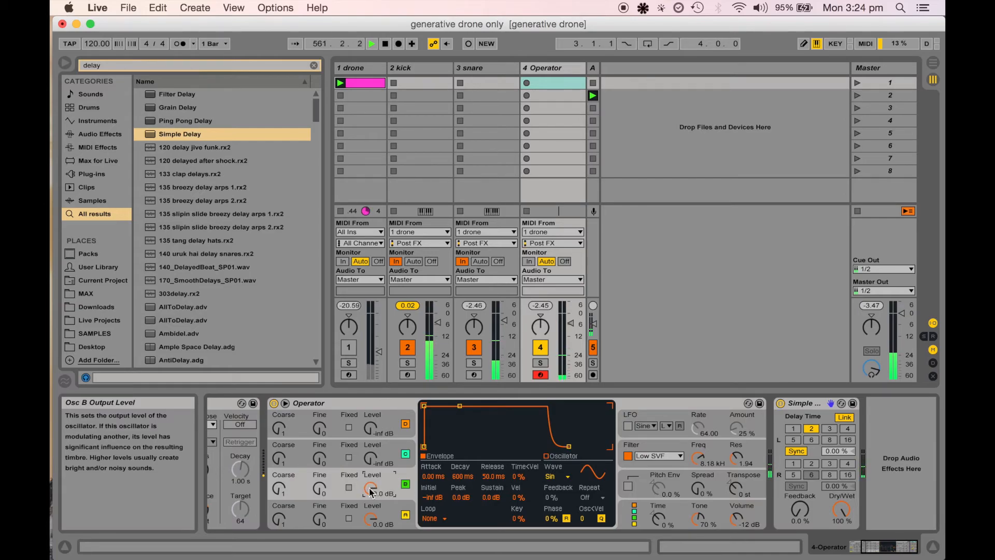
left_click(553, 477)
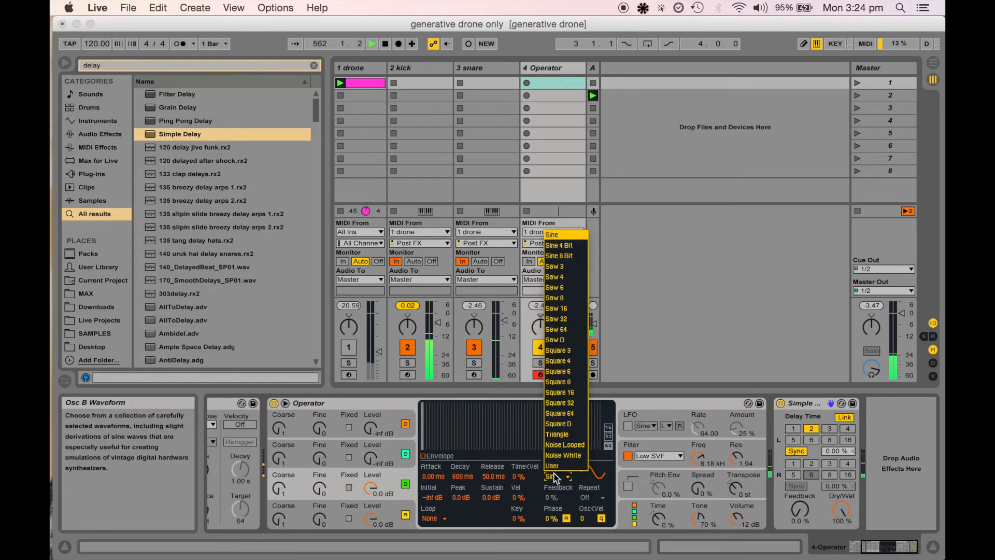
left_click(564, 446)
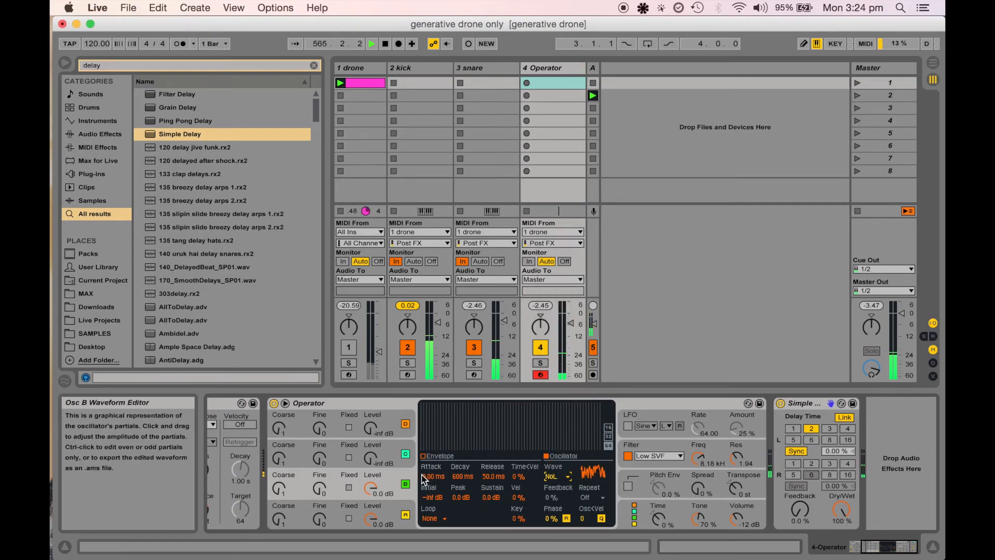
left_click_drag(371, 488, 370, 534)
left_click(423, 456)
left_click_drag(370, 487, 370, 440)
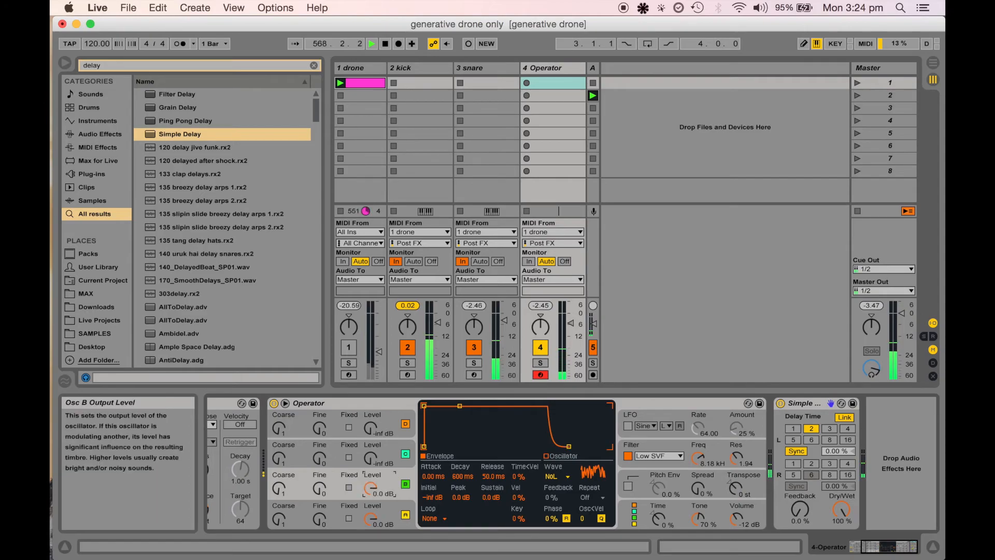
mouse_move(370, 488)
left_mouse_down()
mouse_move(370, 534)
mouse_move(367, 494)
left_mouse_up()
Switch off oscillators D, C and B, leaving only oscillator A active
left_click(405, 484)
left_click(405, 454)
left_click(405, 424)
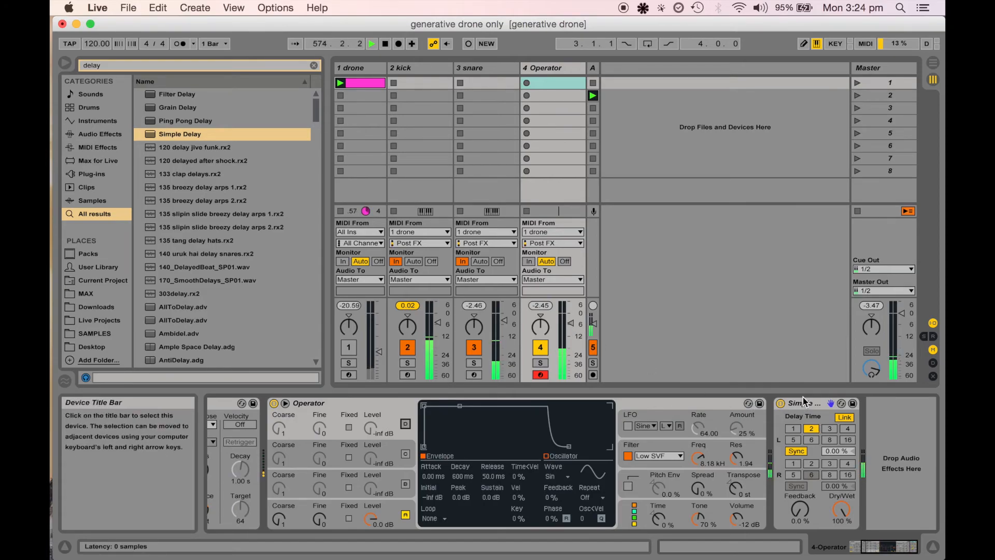
Set the left delay time to 6 sixteenths and the delay's dry/wet to 49%
left_click(811, 439)
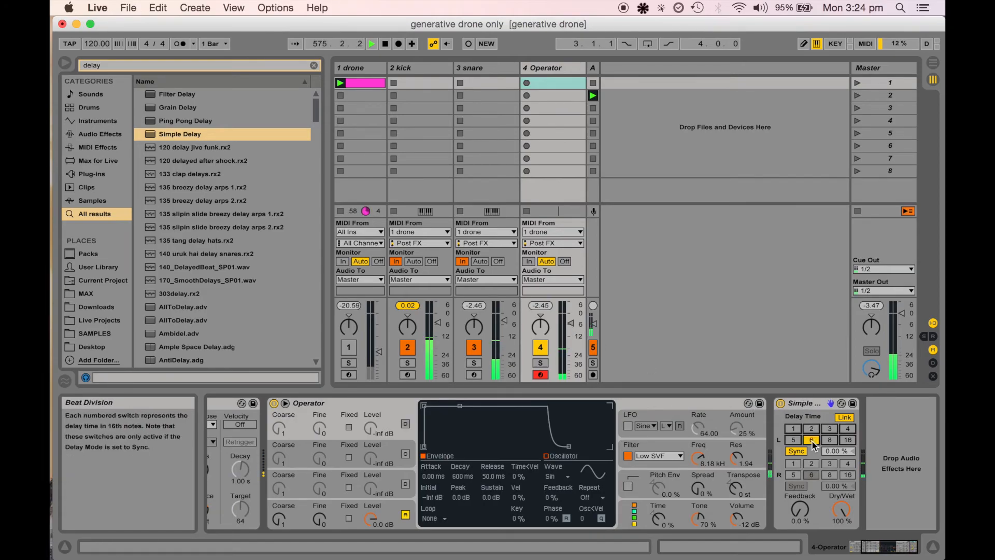
left_click_drag(842, 510, 842, 528)
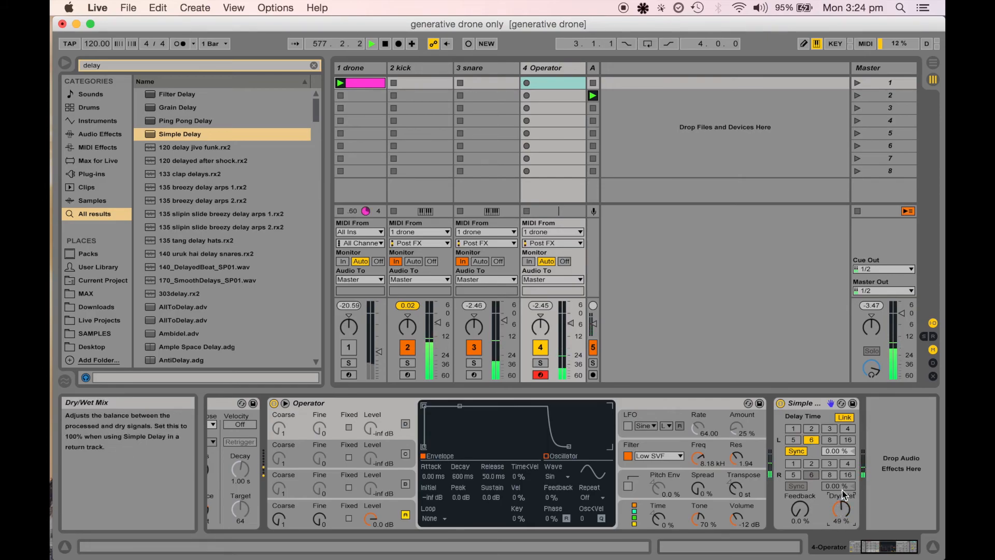
Unlink the delay channels, set feedback to 19% and the right channel's delay time to 3
left_click(844, 417)
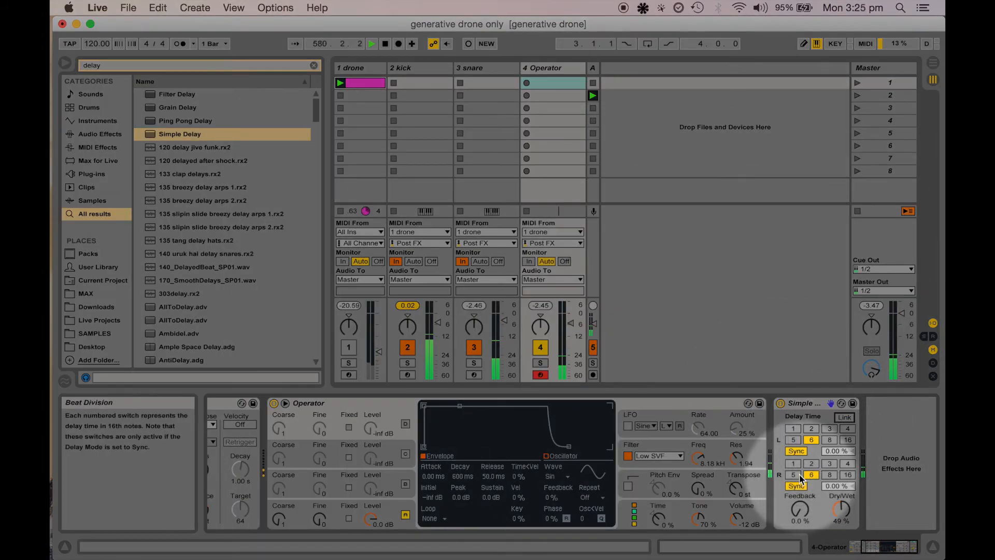
left_click(812, 464)
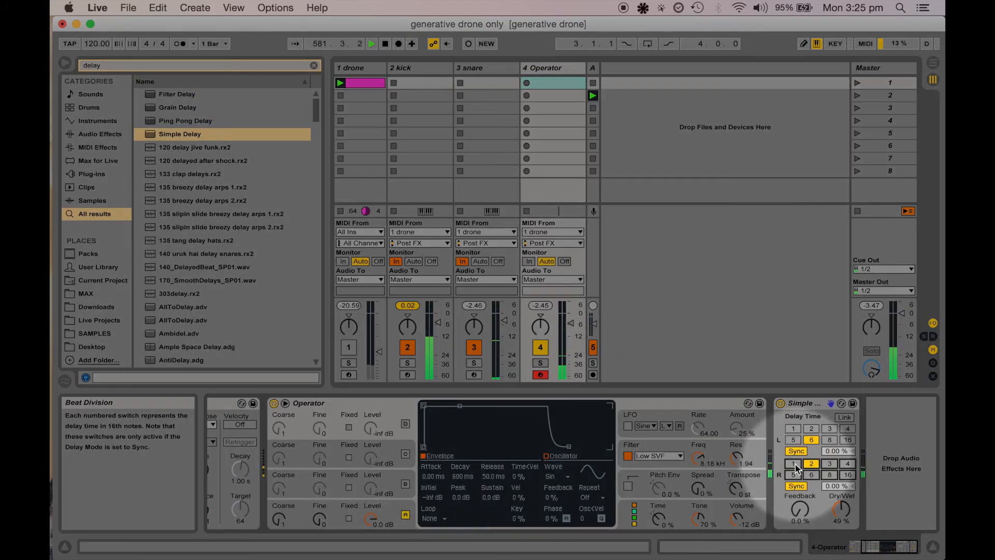
left_click(793, 464)
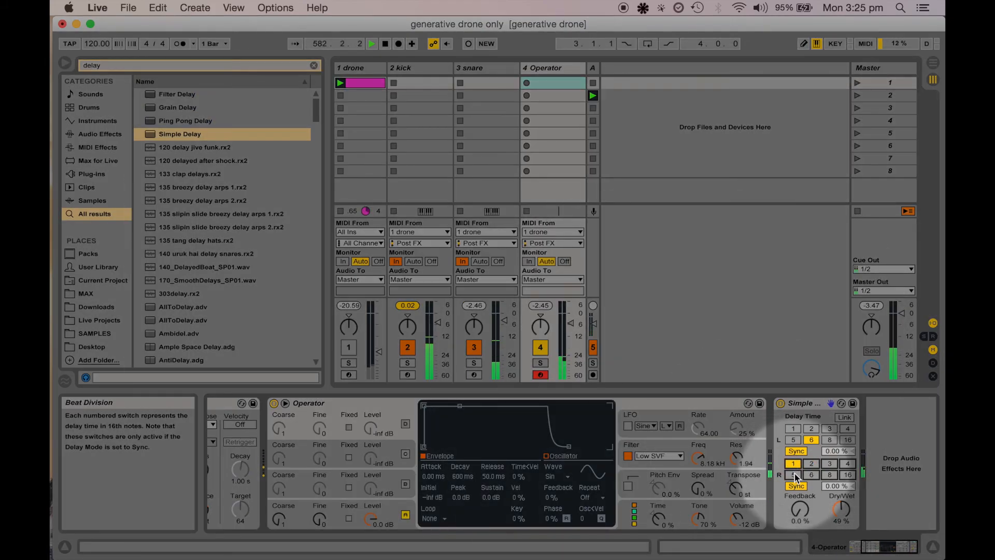
left_click(799, 476)
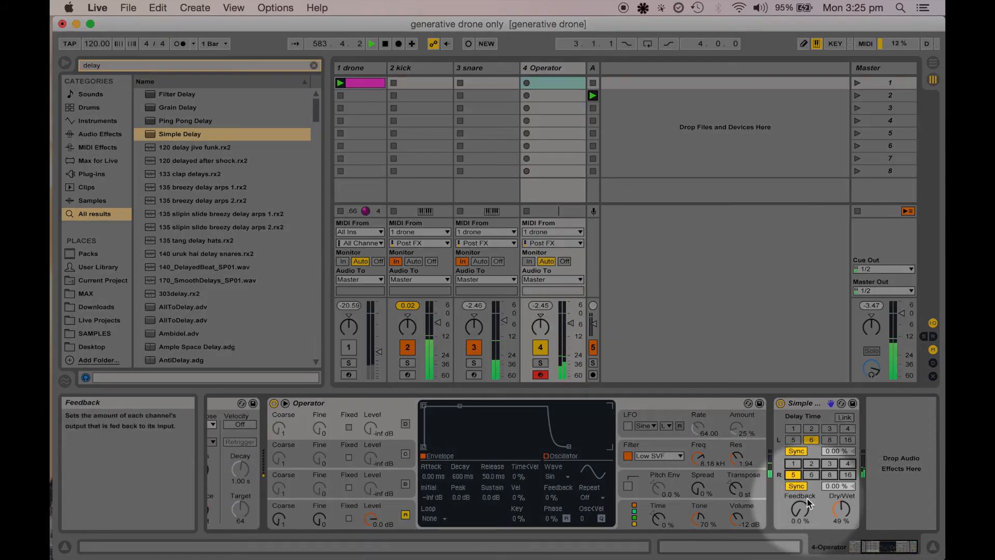
left_click_drag(800, 510, 800, 509)
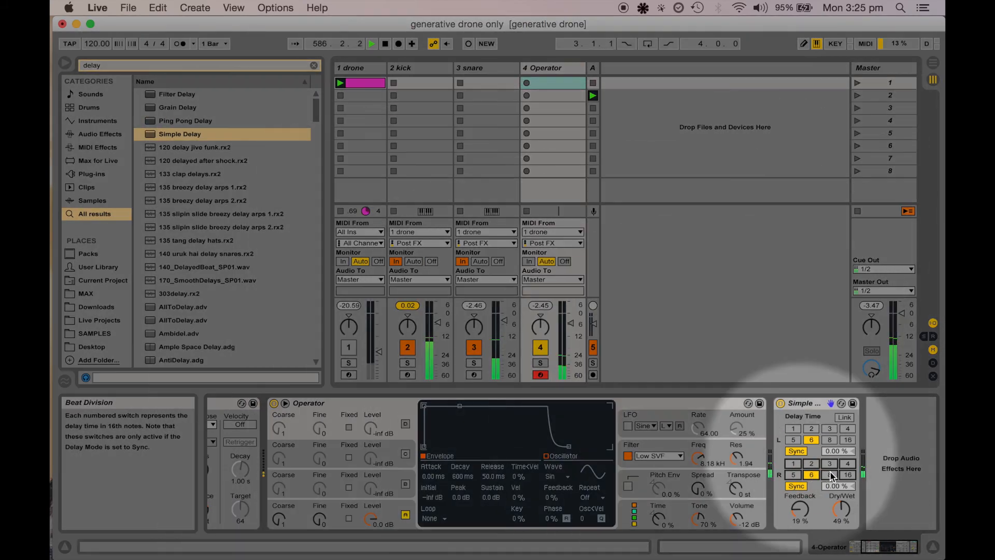
left_click(831, 475)
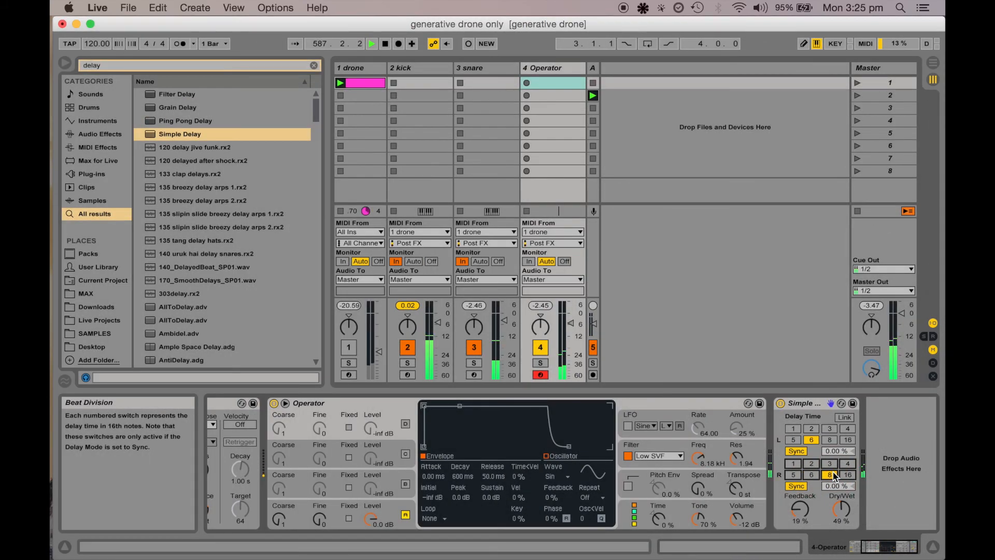
left_click(831, 465)
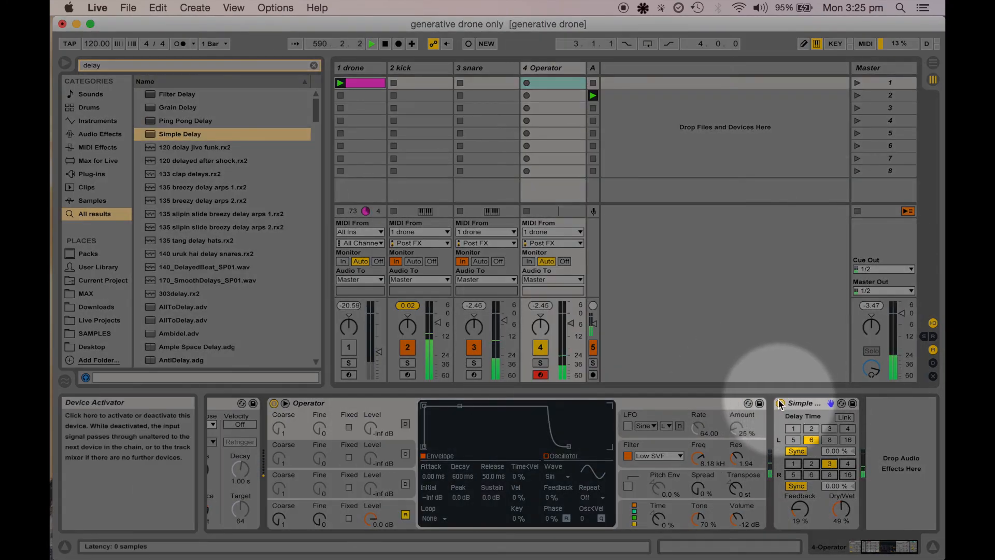
Bypass and re-enable the Simple Delay, then set the right channel's delay time to 8 sixteenths
left_click(780, 404)
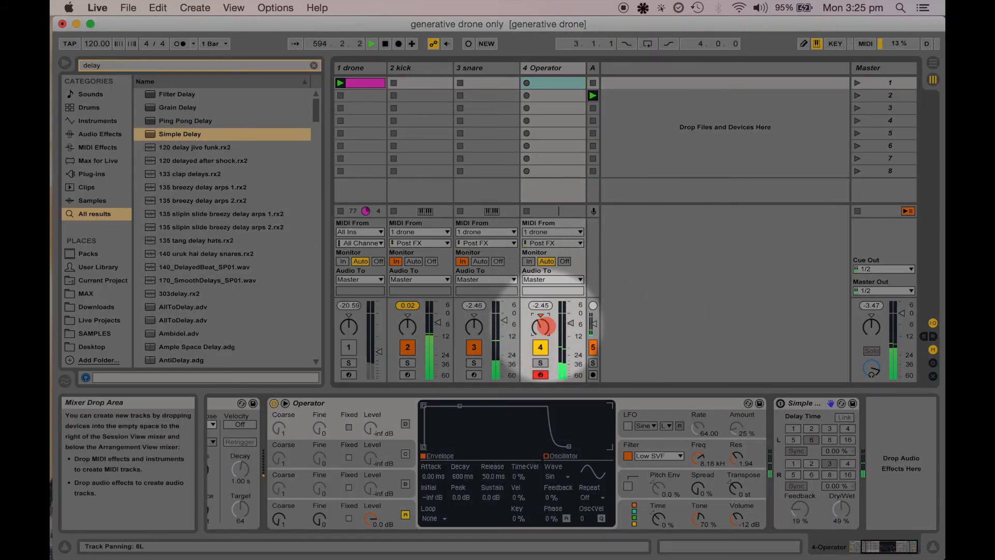
key("BackSpace")
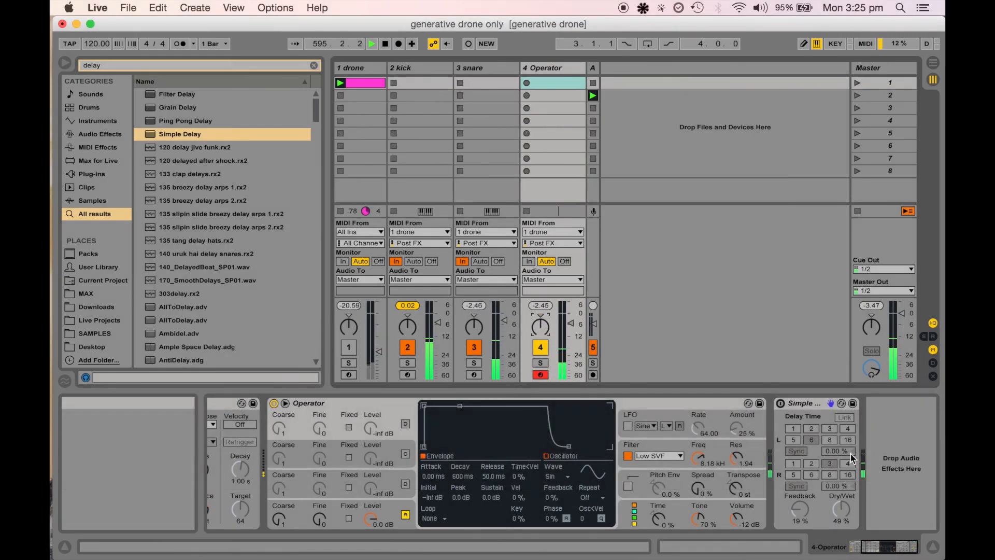
left_click(782, 404)
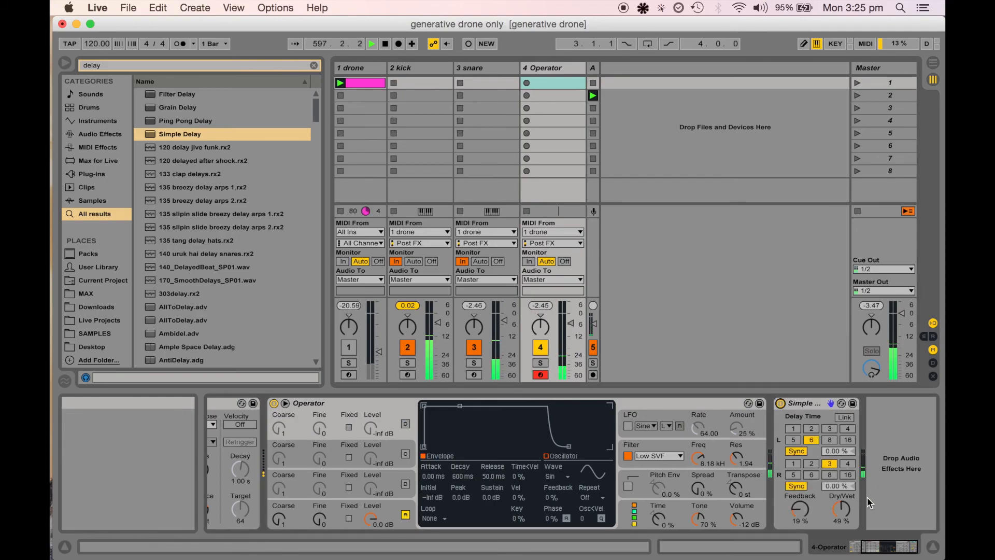
left_click(848, 464)
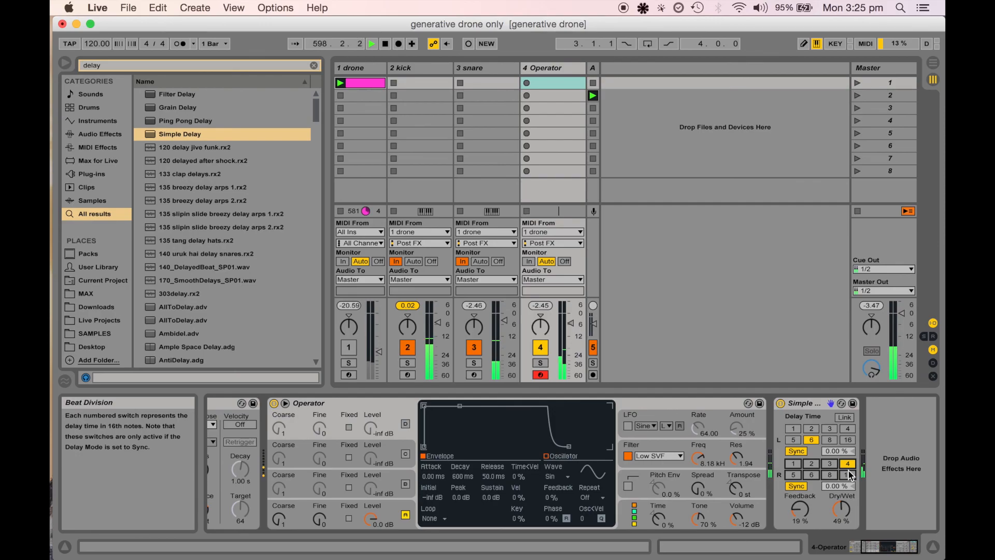
left_click(833, 475)
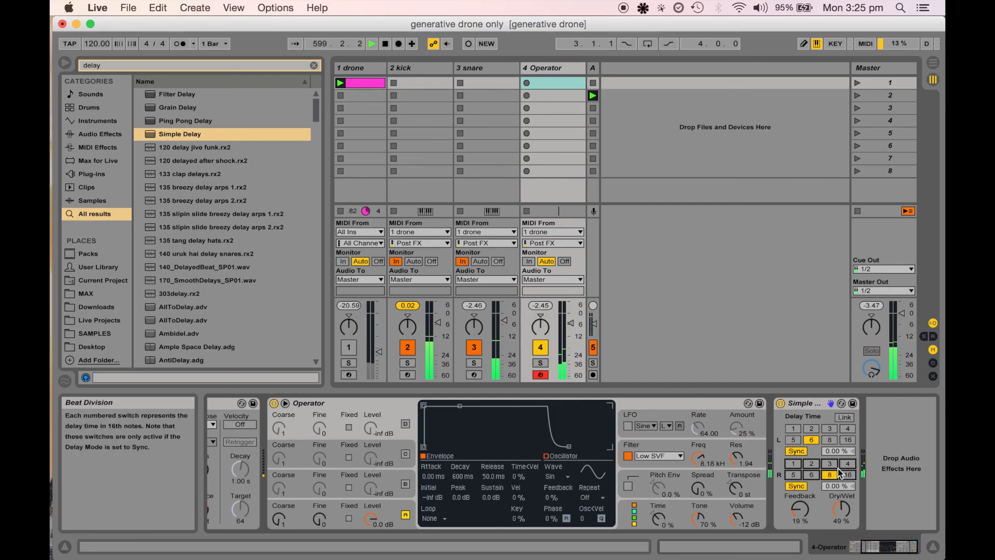